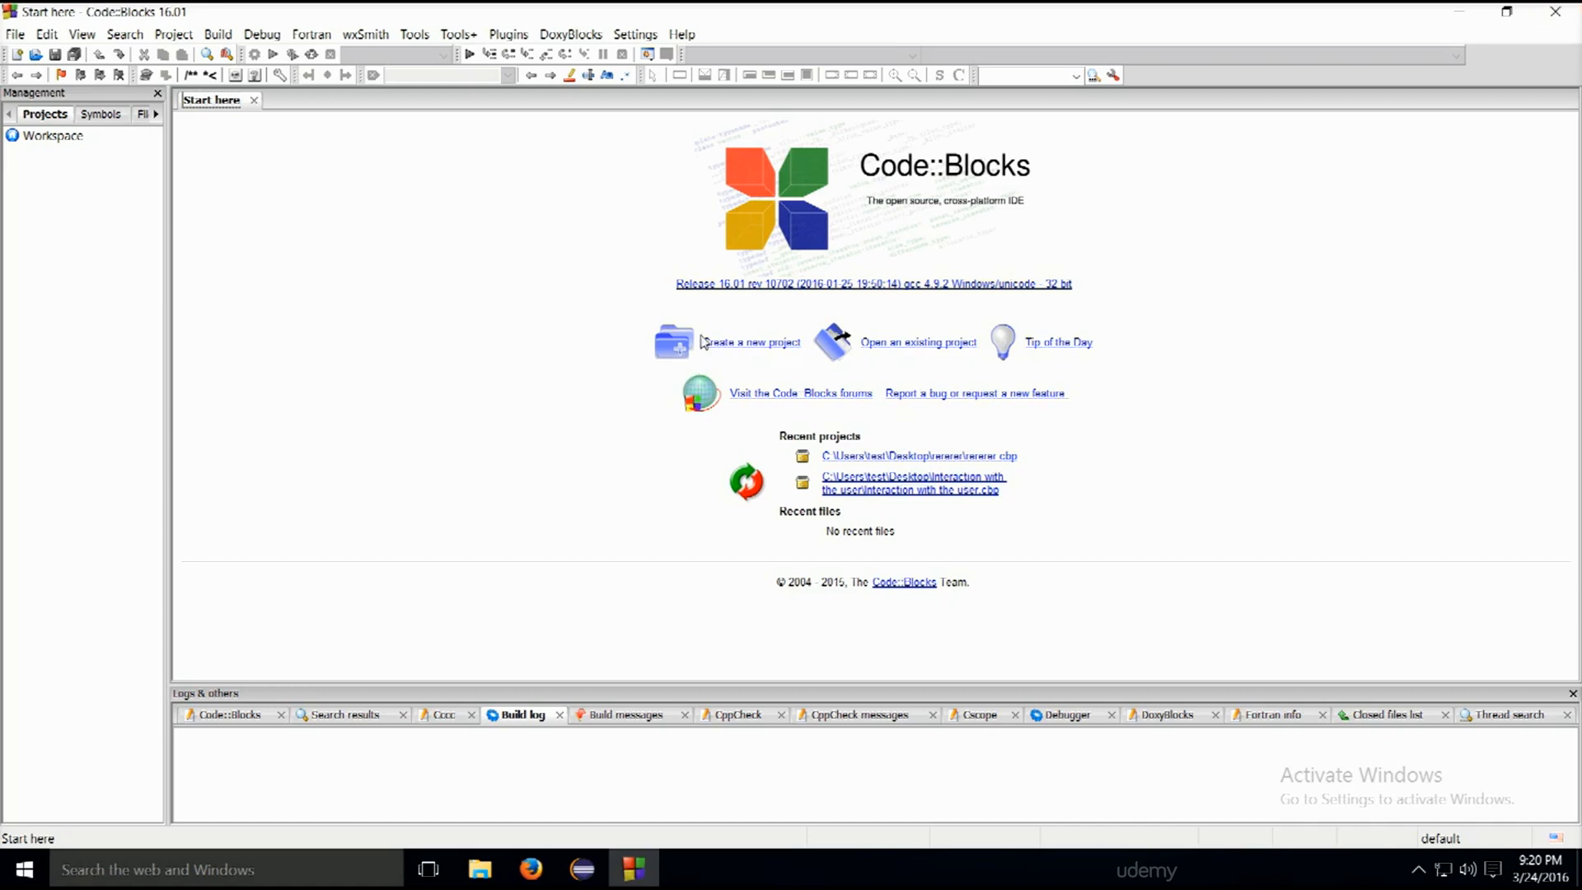
- Start a new Console application project with the wizard and choose C++ as the language
{"action": "left_click", "coordinate": [659, 347]}
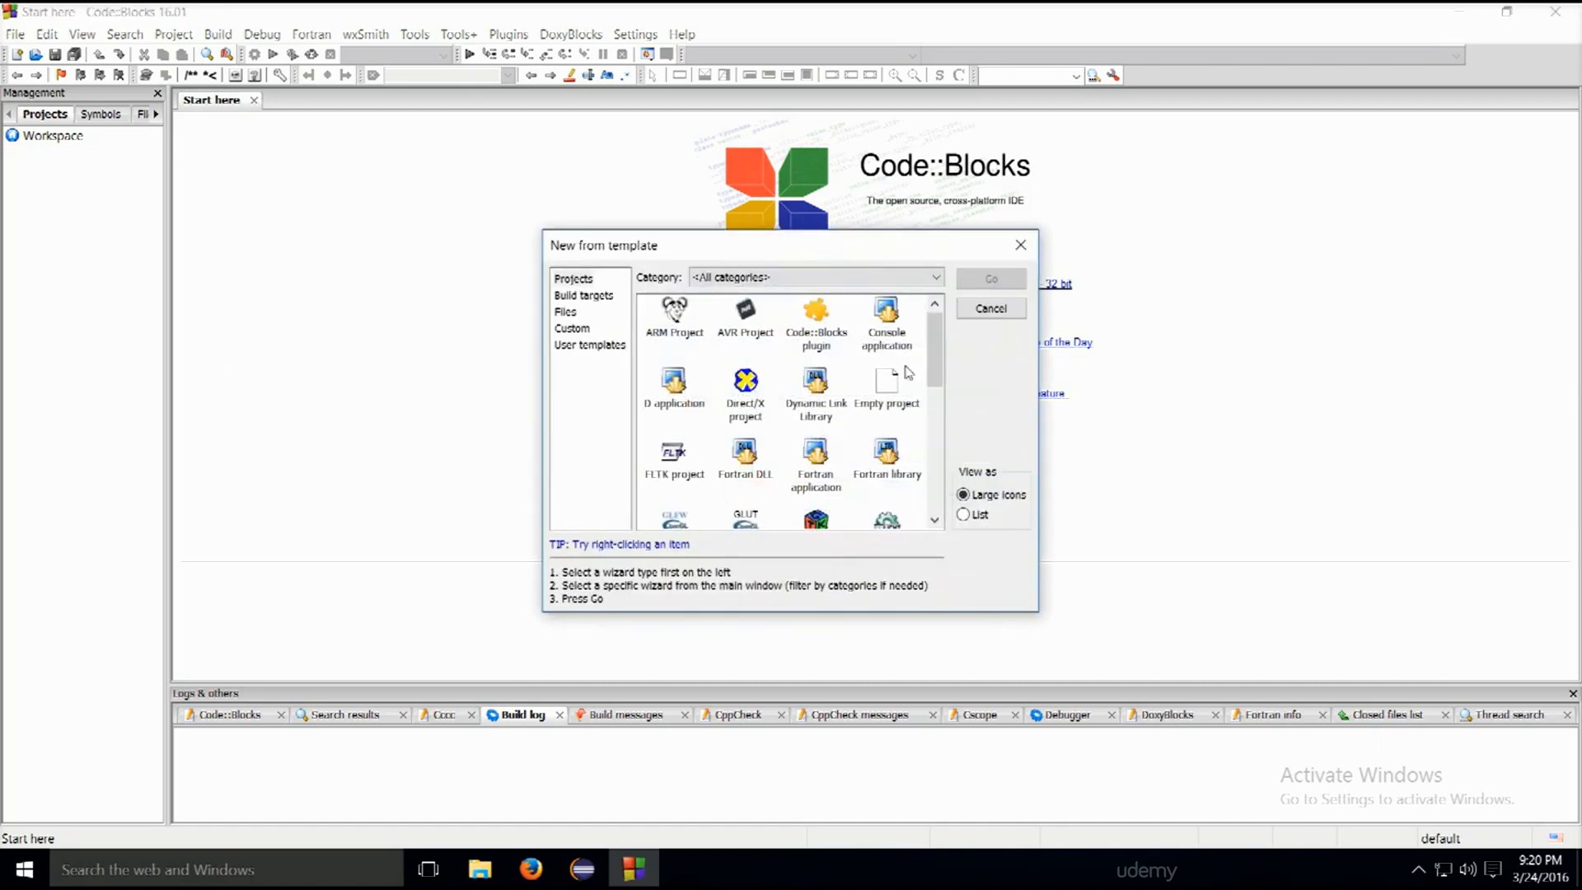
{"action": "left_click", "coordinate": [885, 336]}
{"action": "left_click", "coordinate": [991, 279]}
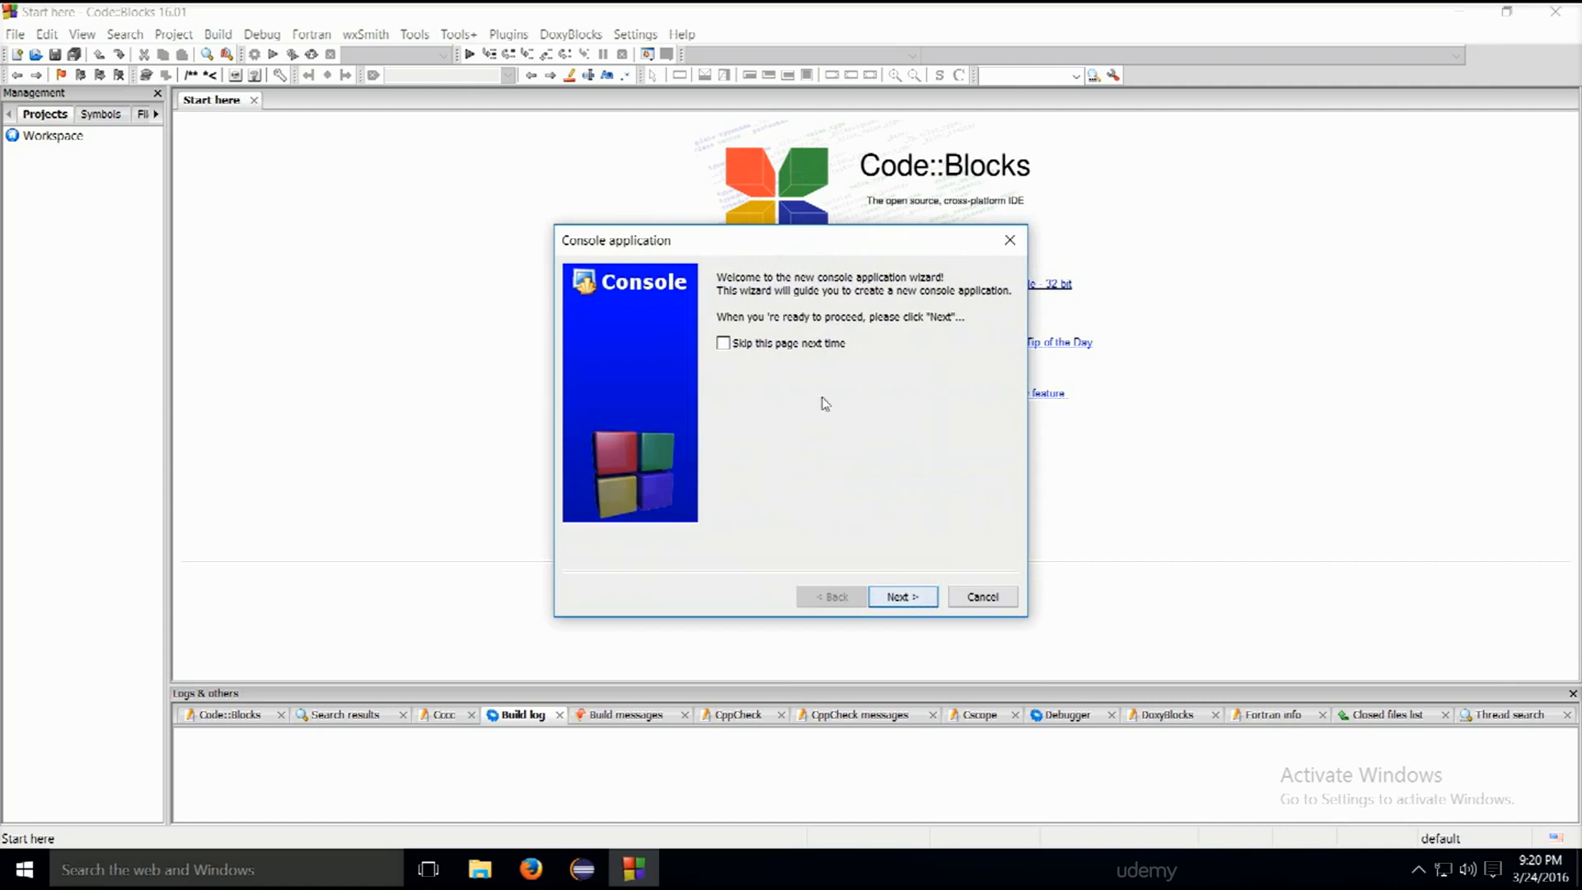
{"action": "left_click", "coordinate": [912, 599]}
{"action": "left_click", "coordinate": [914, 598]}
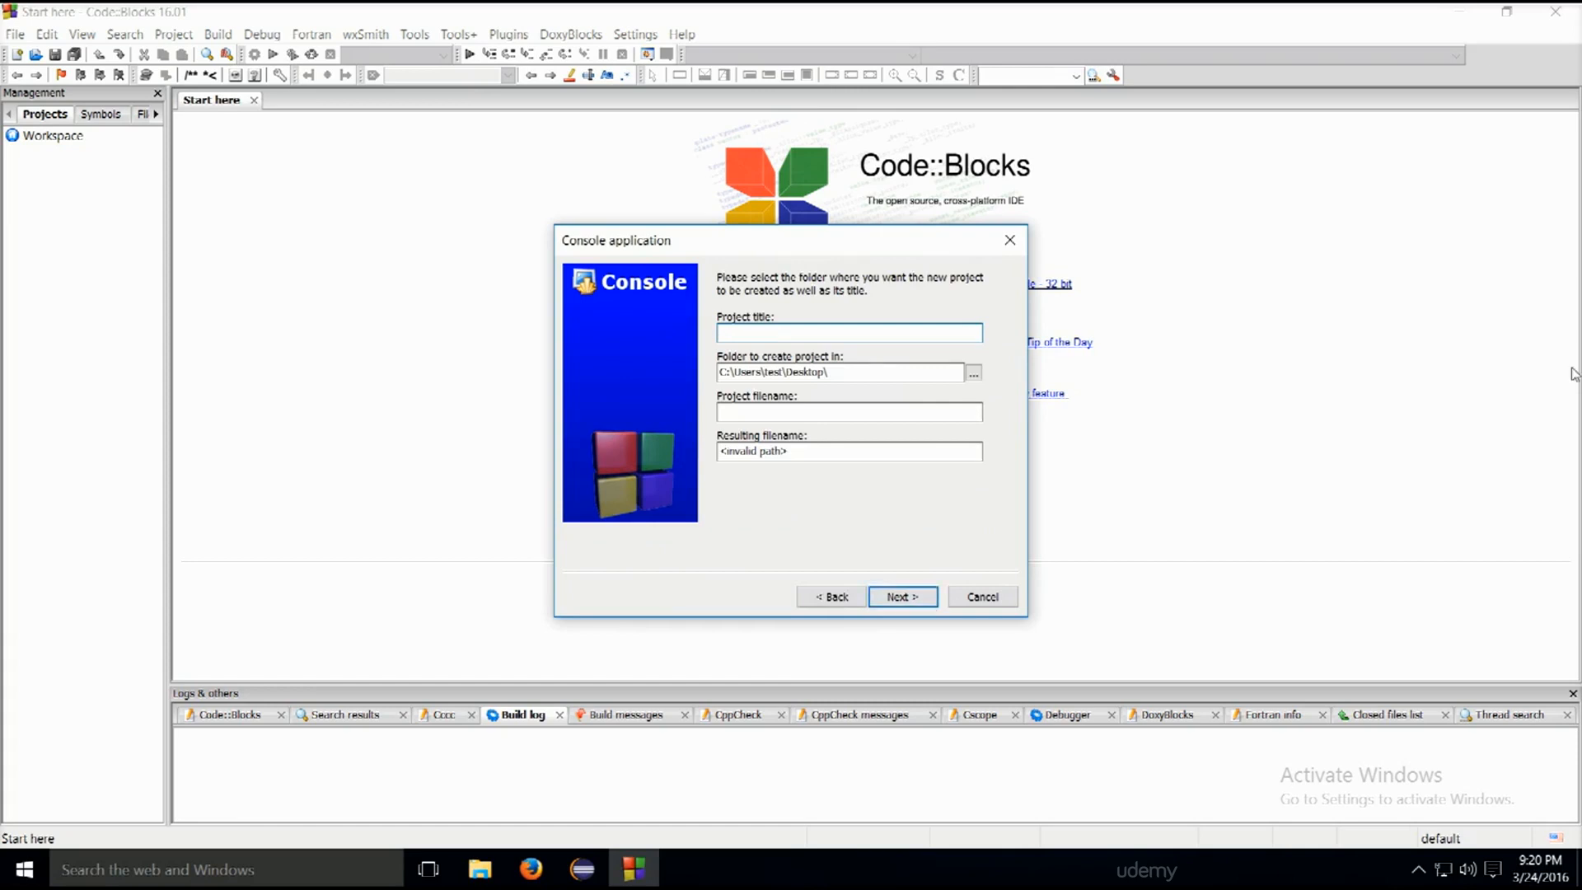
{"action": "type", "text": "C++"}
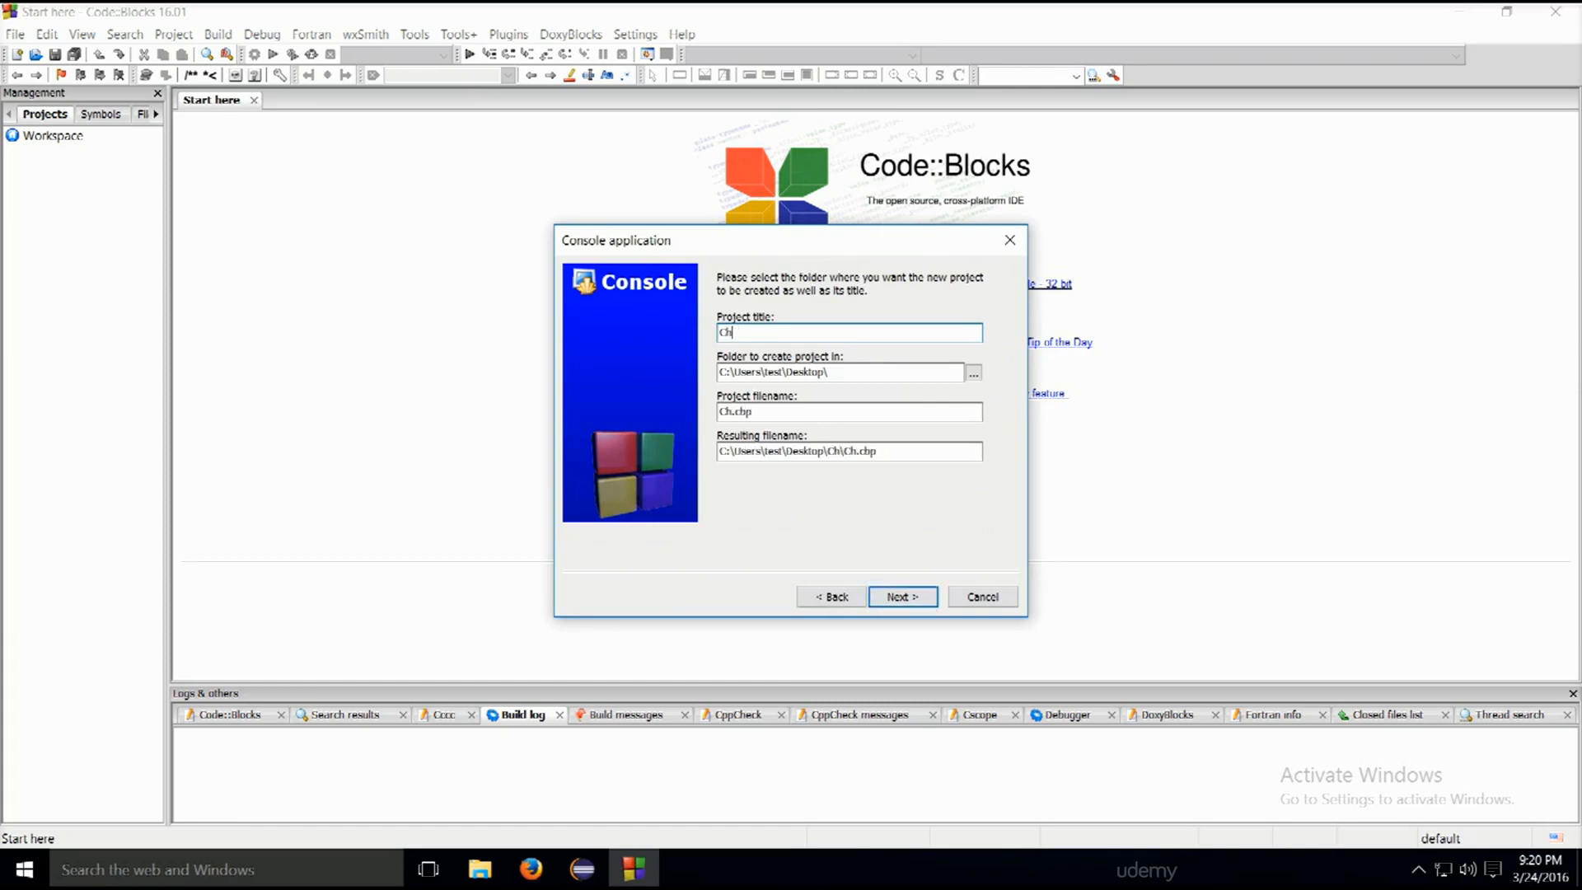
- Title the project 'Chapter 3' and continue to the compiler settings
{"action": "key", "text": "BackSpace"}
{"action": "key", "text": "BackSpace"}
{"action": "key", "text": "BackSpace"}
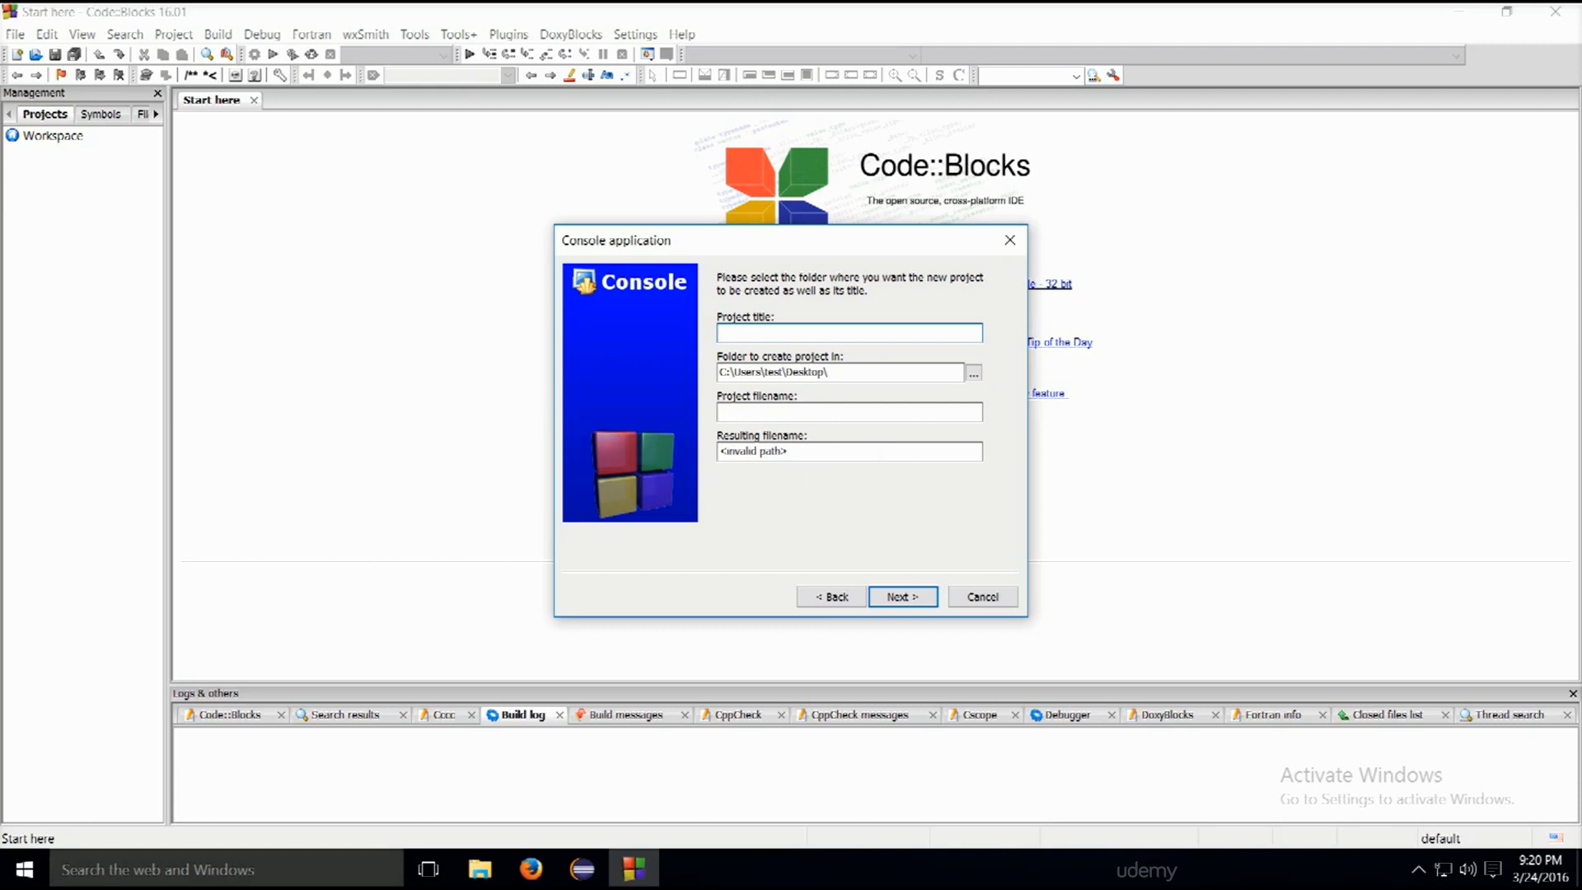
{"action": "type", "text": "C"}
{"action": "key", "text": "BackSpace"}
{"action": "type", "text": "Chapter 3"}
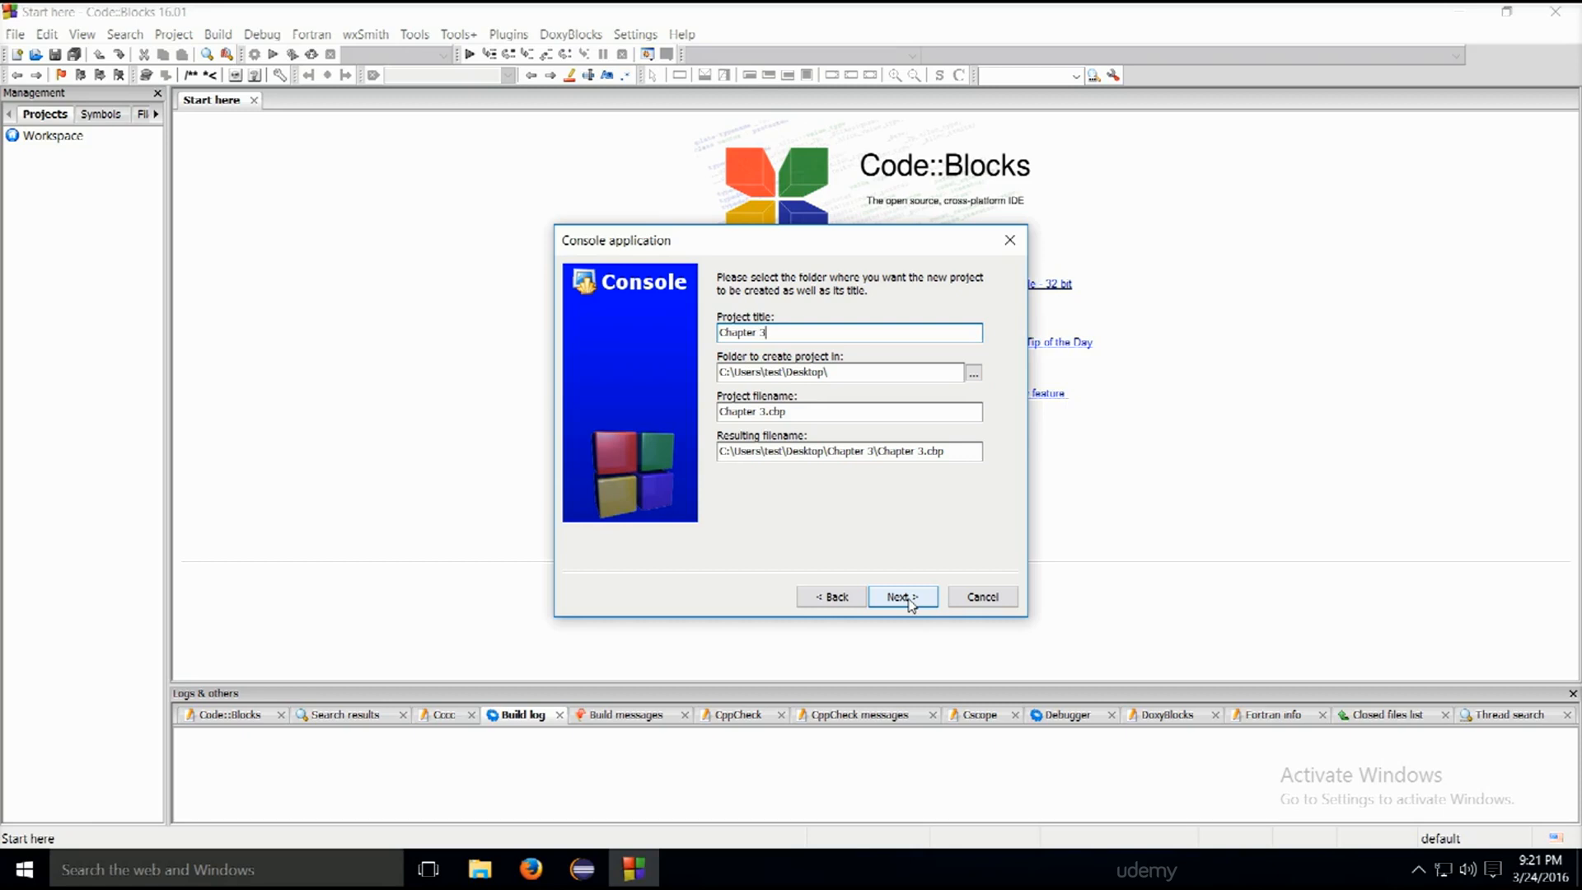
{"action": "left_click", "coordinate": [908, 602]}
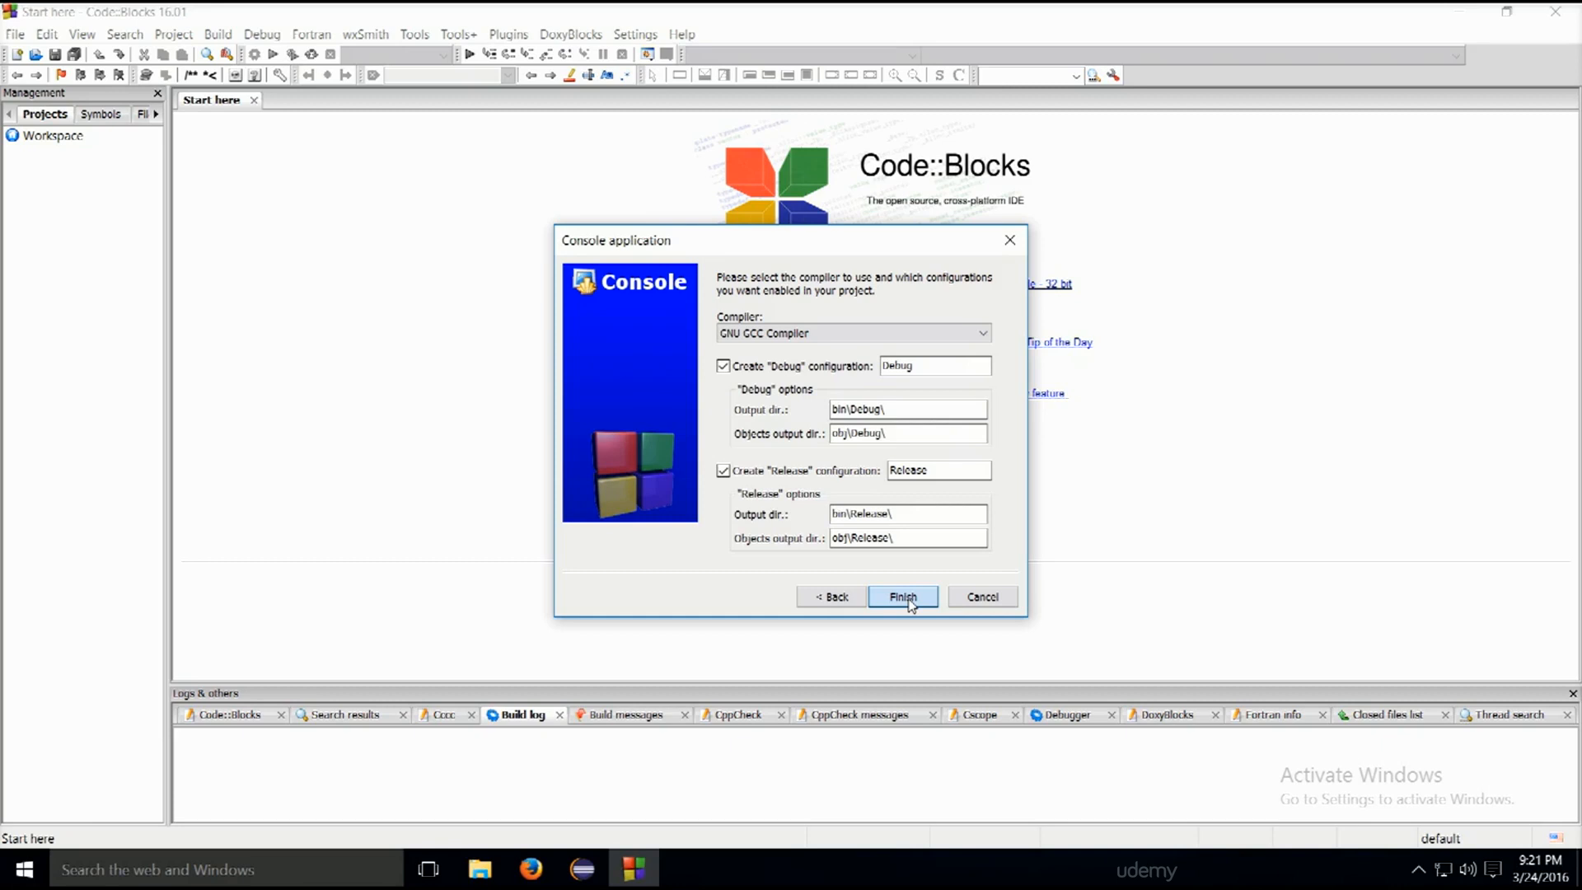
- Finish the Chapter 3 project, then empty main.cpp of its template code
{"action": "left_click", "coordinate": [903, 596]}
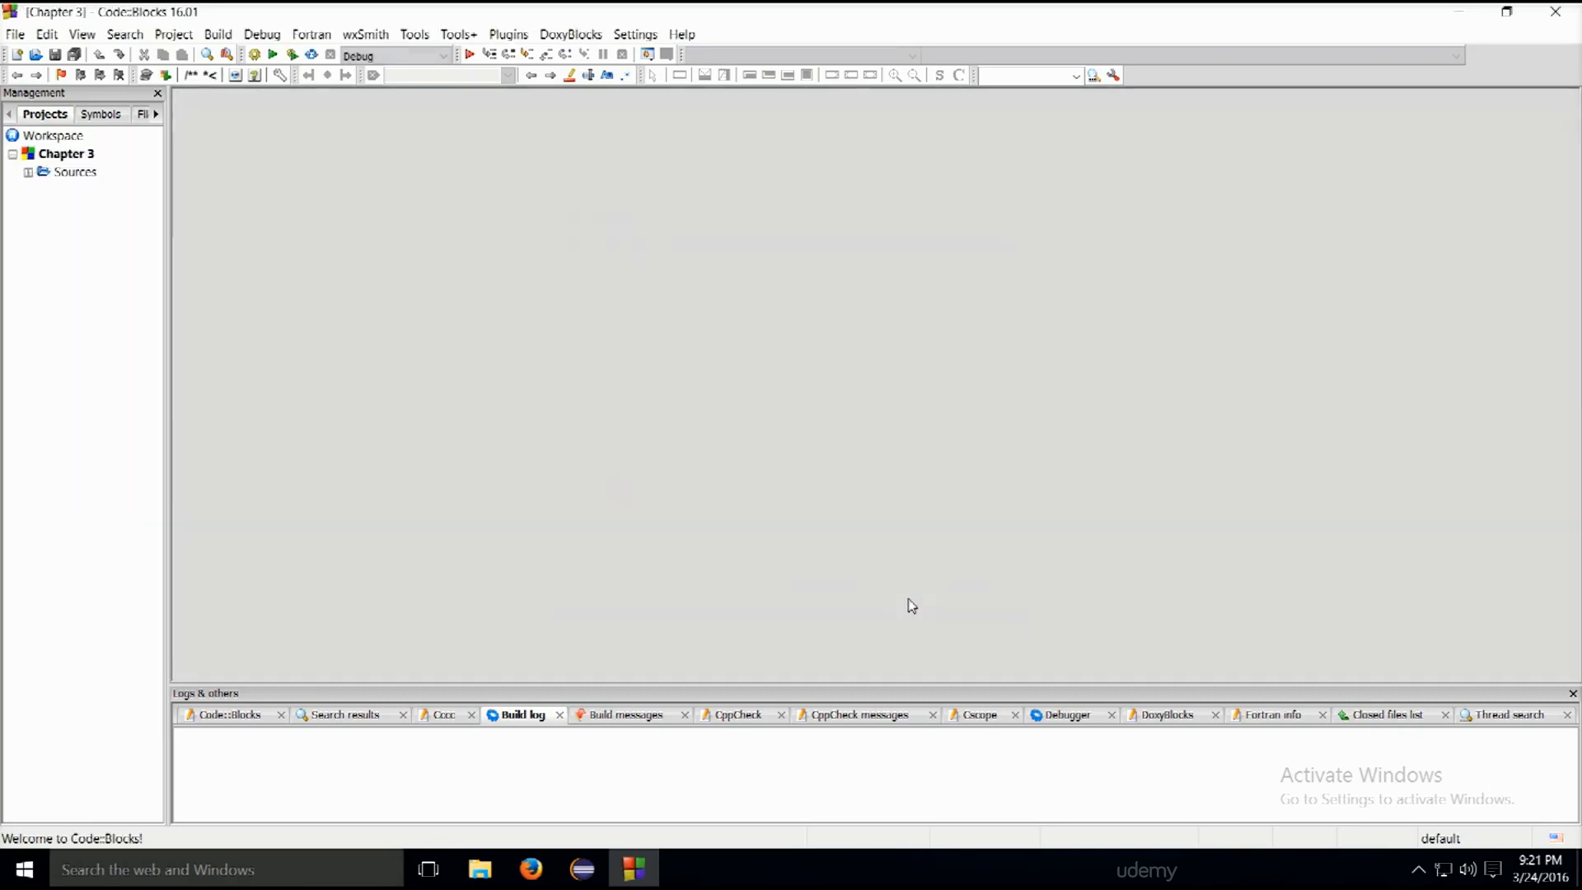
{"action": "left_click", "coordinate": [27, 171]}
{"action": "double_click", "coordinate": [86, 189]}
{"action": "left_click_drag", "start_coordinate": [627, 334], "coordinate": [111, 7]}
{"action": "key", "text": "Delete"}
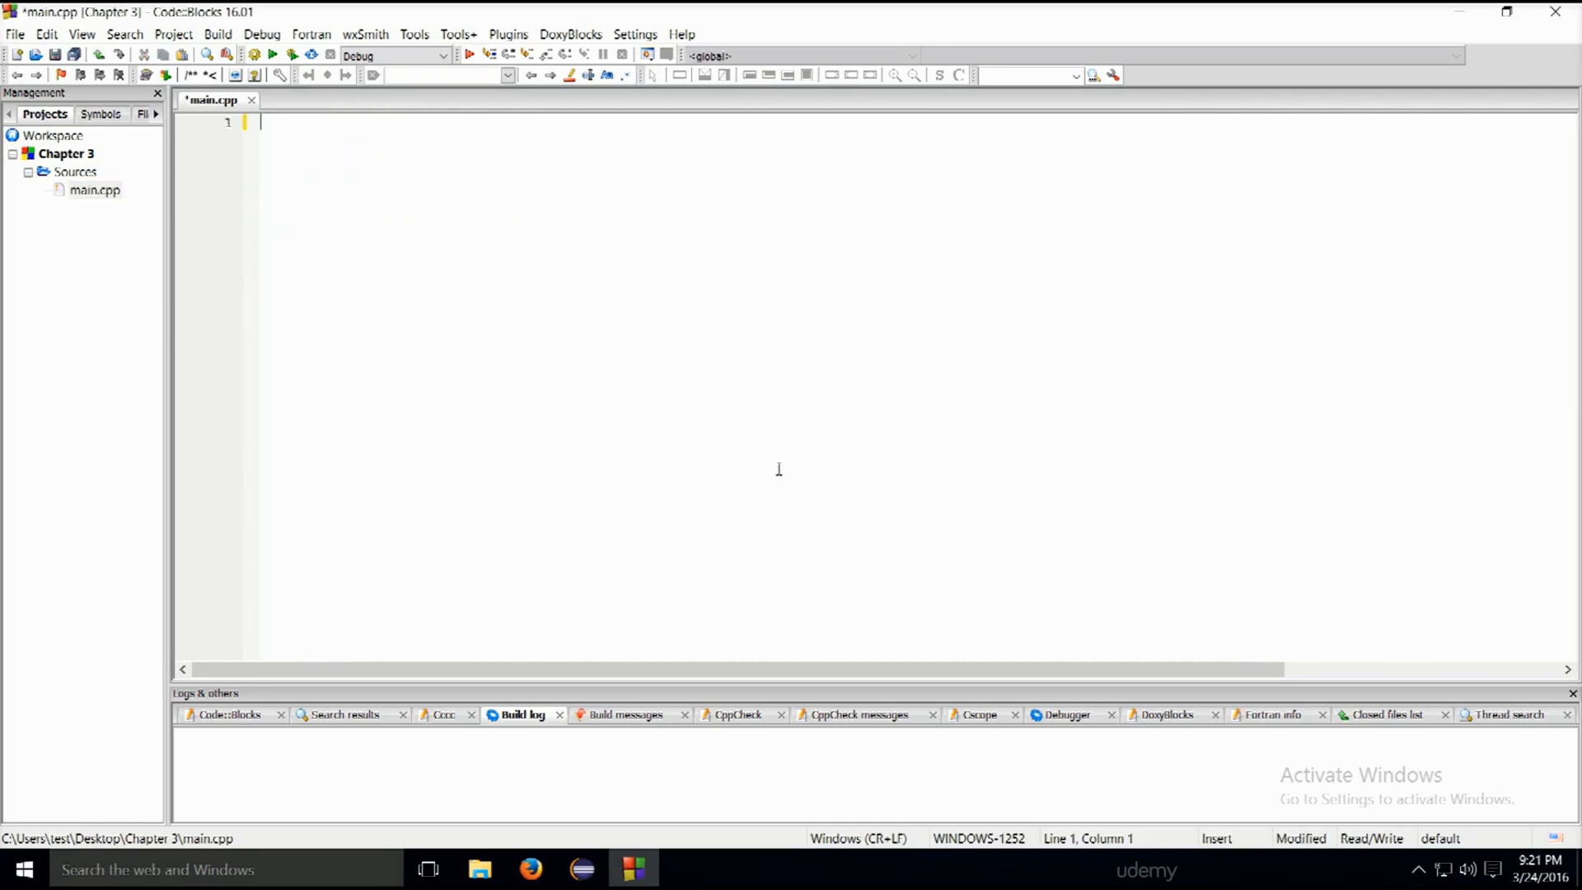
{"action": "scroll", "coordinate": [779, 468], "scroll_direction": "up", "scroll_amount": 2, "text": "ctrl"}
{"action": "scroll", "coordinate": [778, 469], "scroll_direction": "up", "scroll_amount": 2, "text": "ctrl"}
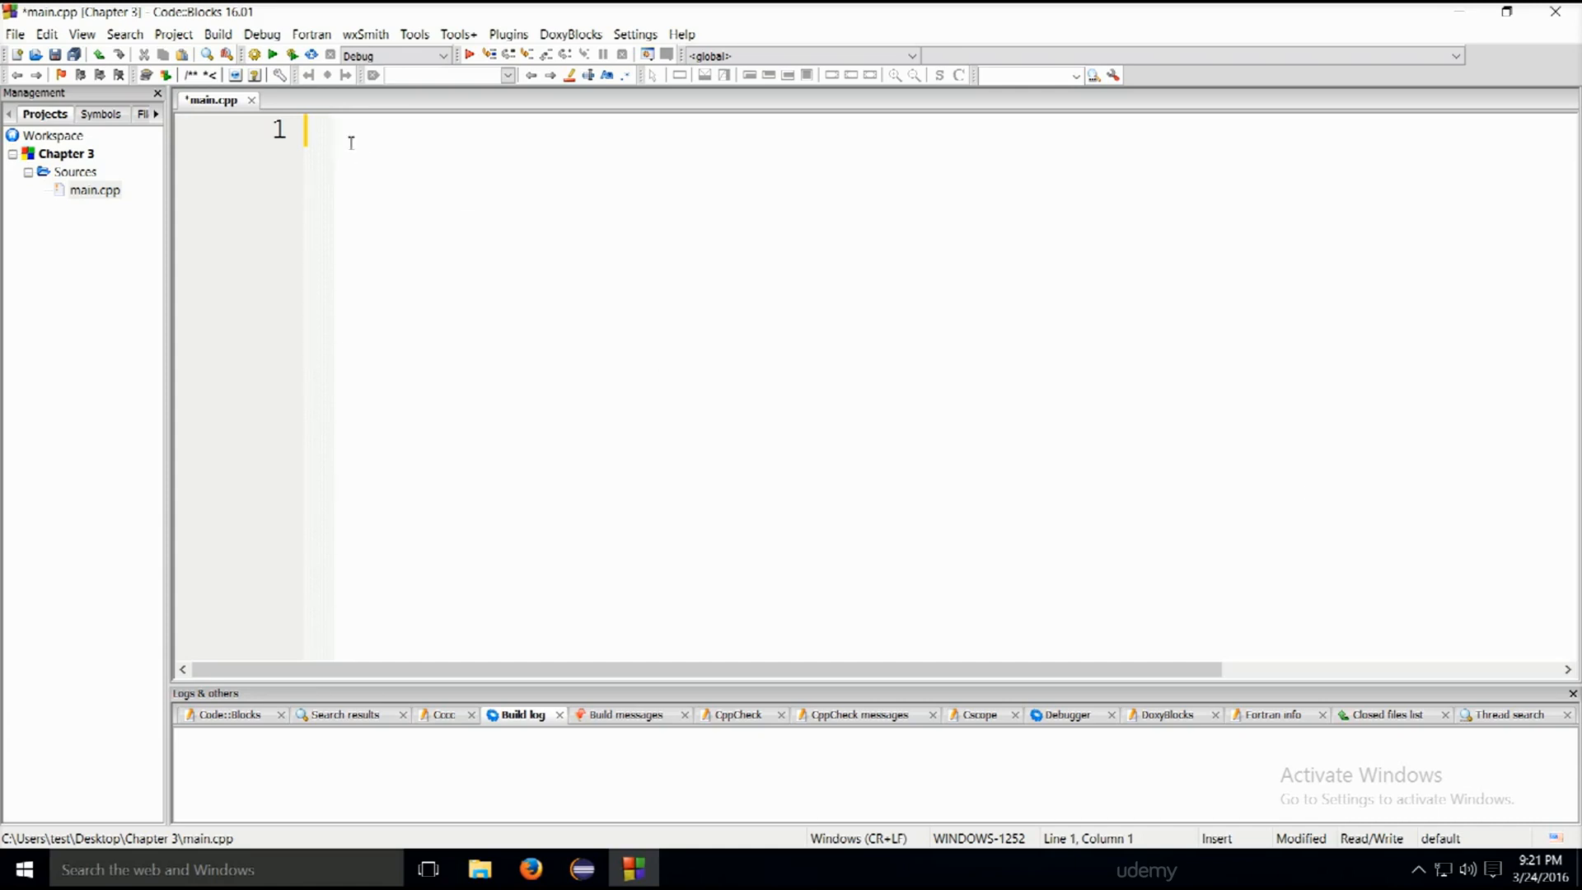
{"action": "type", "text": "#"}
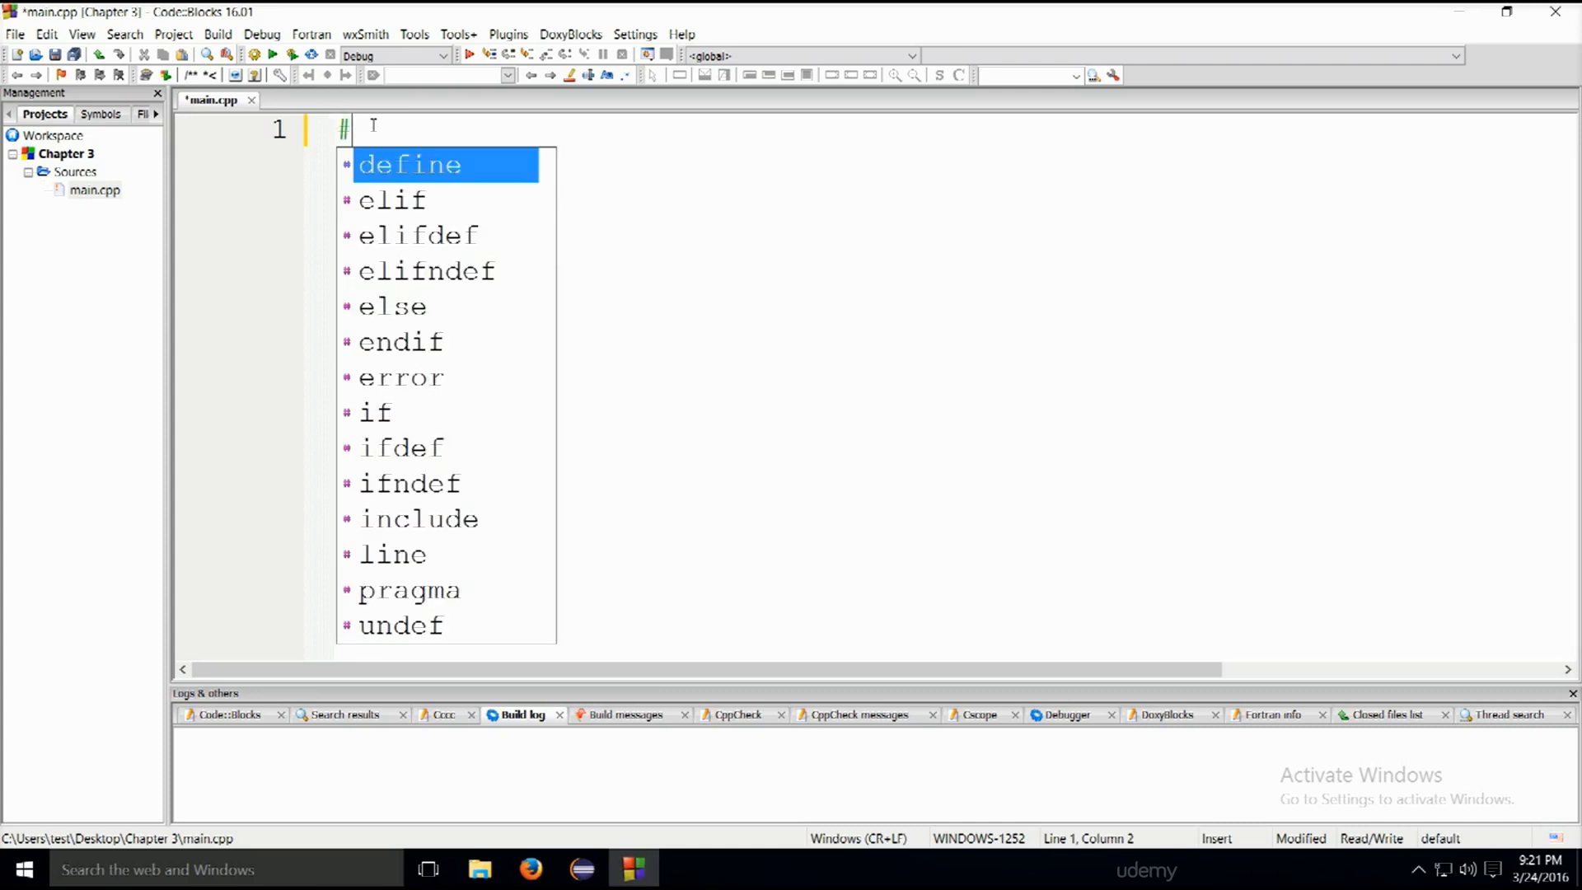
{"action": "type", "text": "i"}
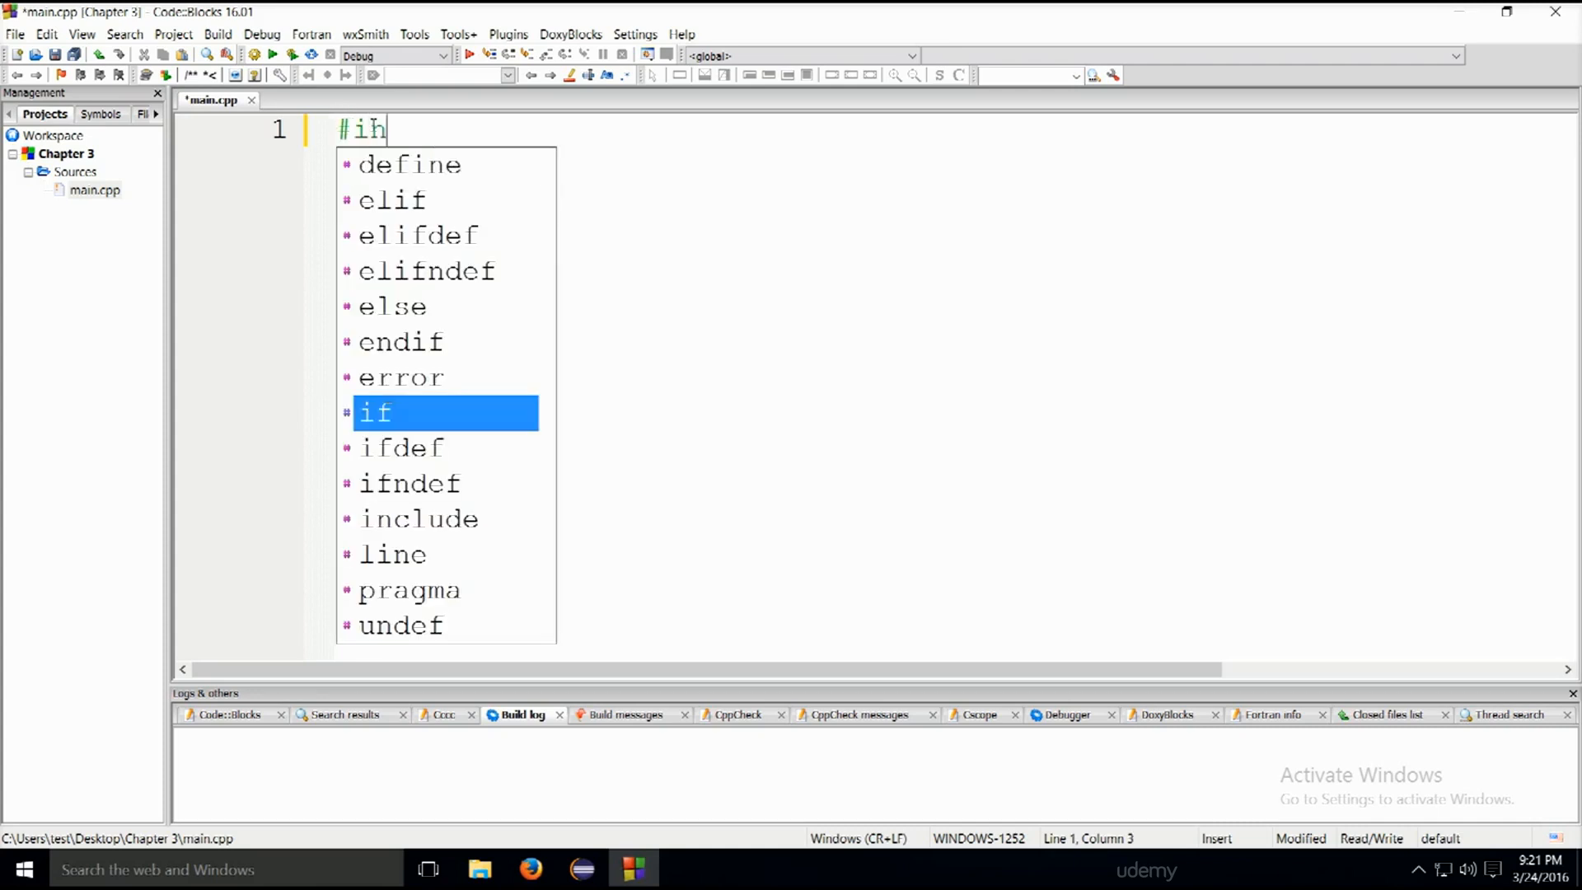
{"action": "type", "text": "nclude <iostream"}
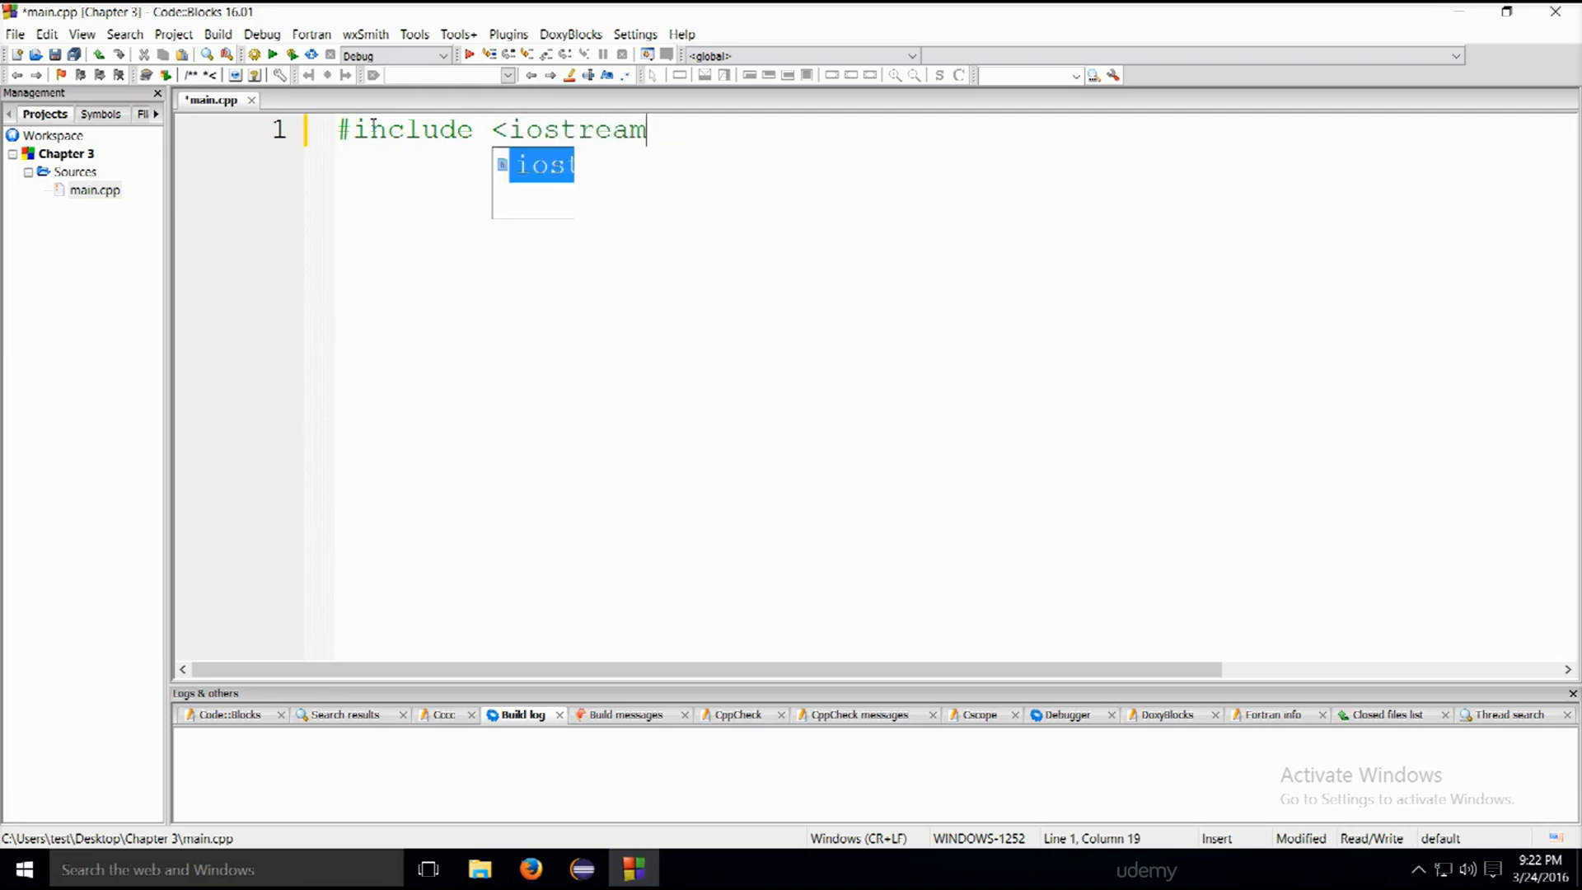
{"action": "type", "text": ">"}
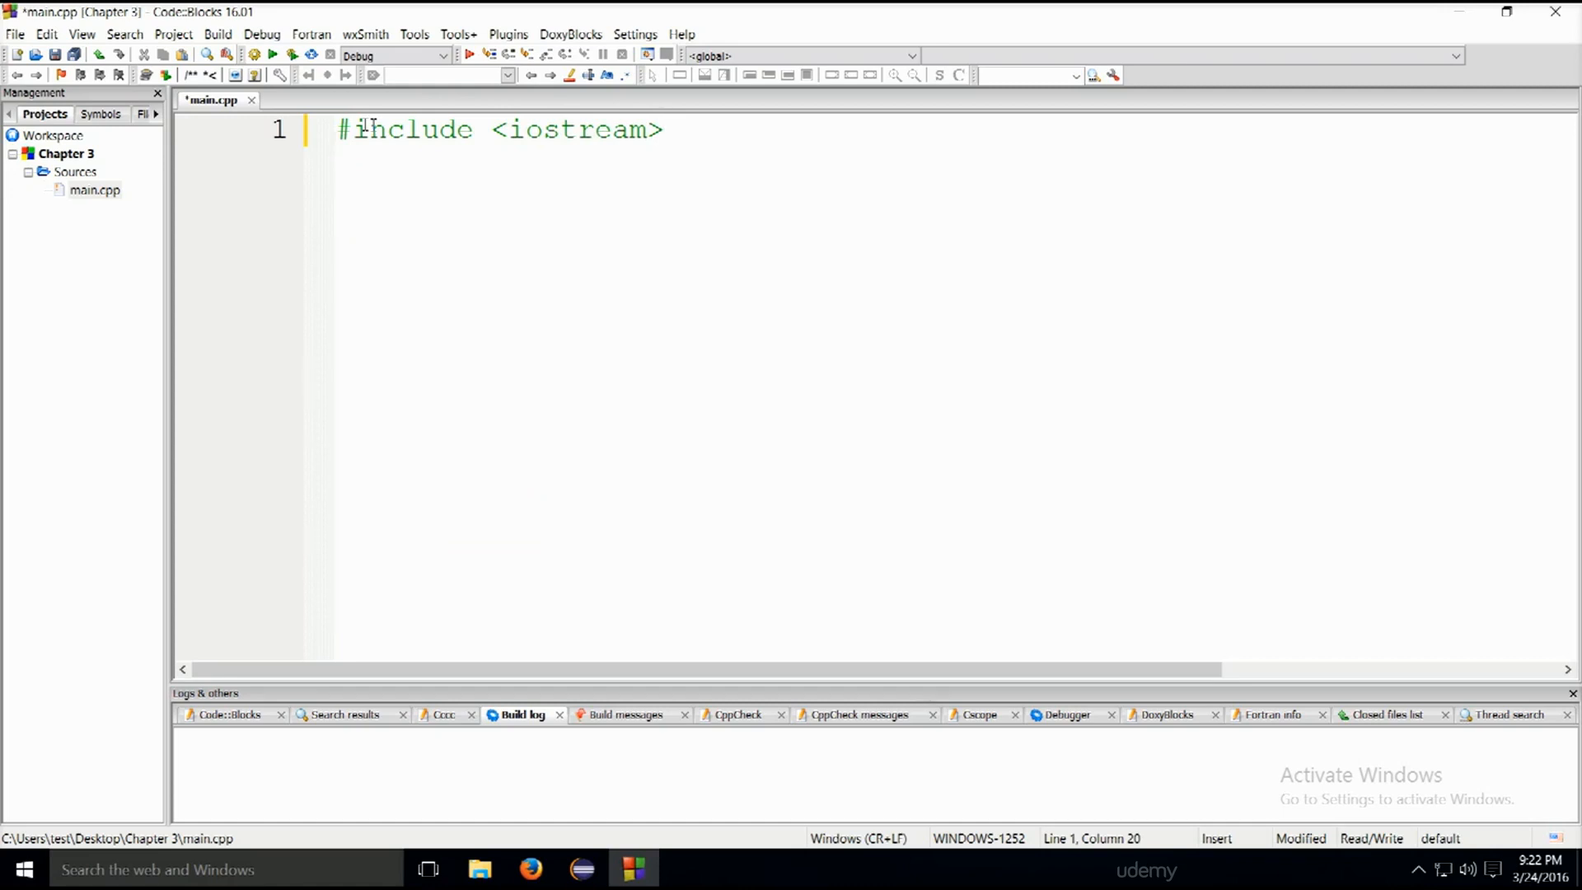
- Write #include <iostream> on line 1, pointing out the header name
{"action": "left_click", "coordinate": [508, 130]}
{"action": "key", "text": "End"}
{"action": "left_click_drag", "start_coordinate": [513, 130], "coordinate": [647, 131]}
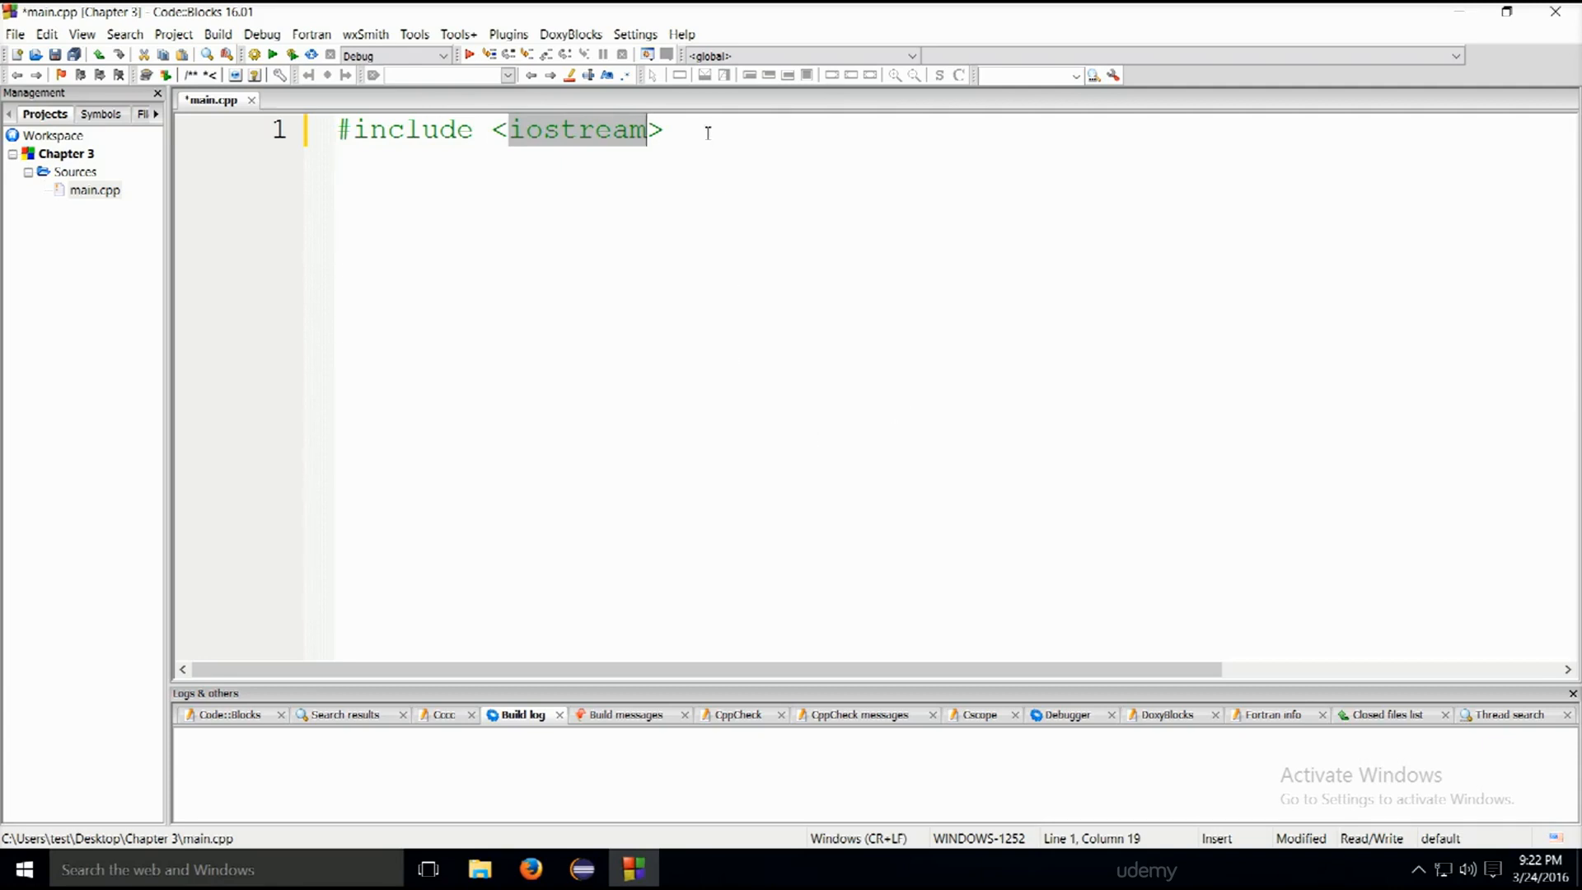
{"action": "left_click", "coordinate": [752, 131]}
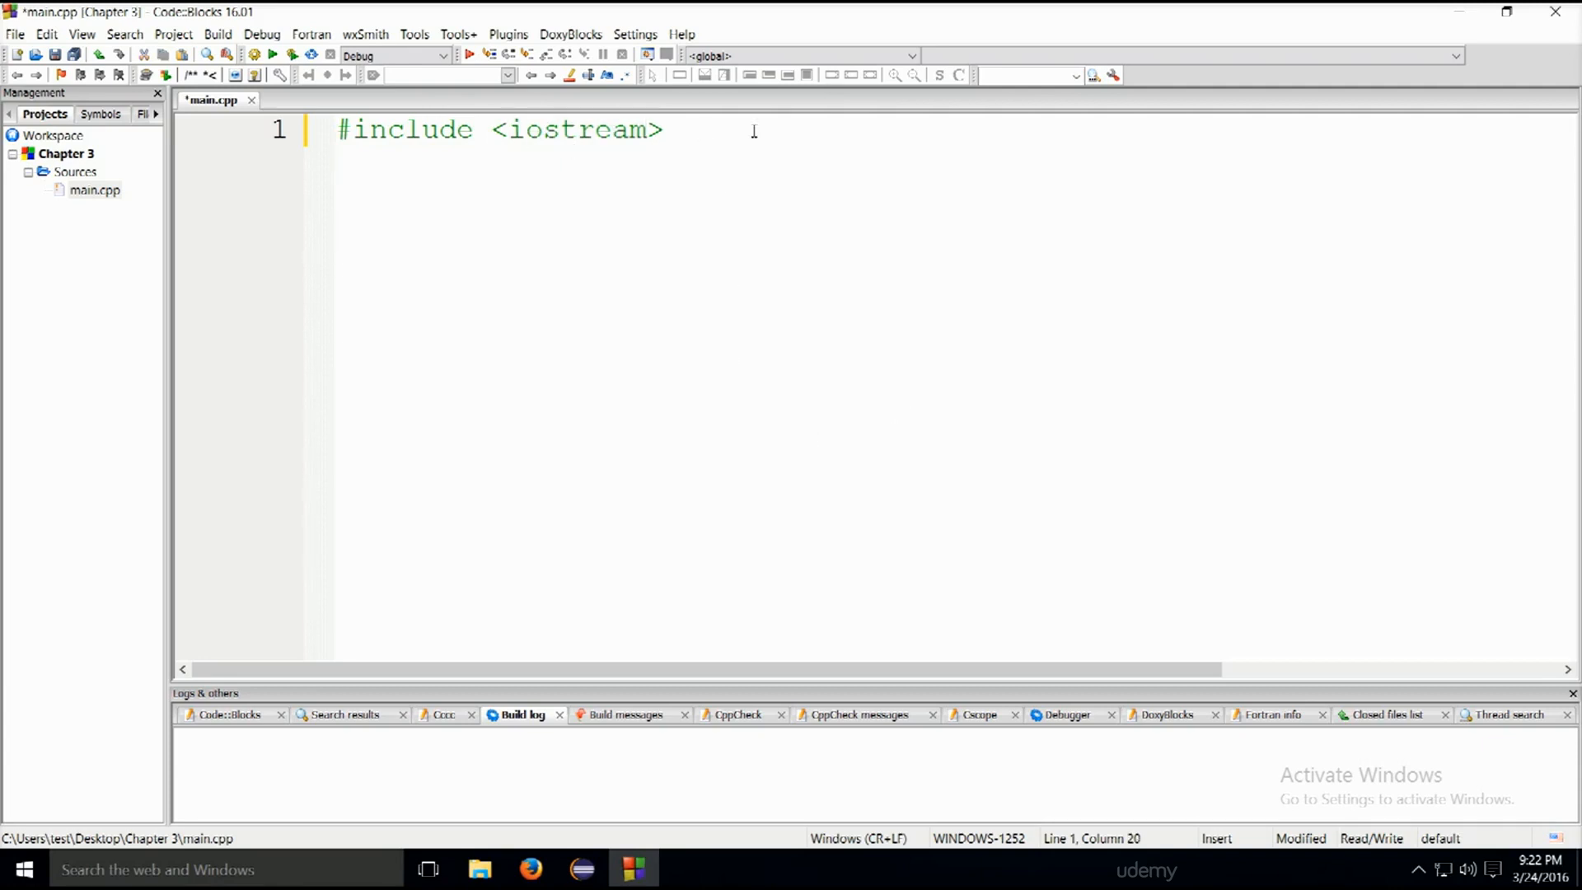
{"action": "key", "text": "Return"}
{"action": "type", "text": "#in"}
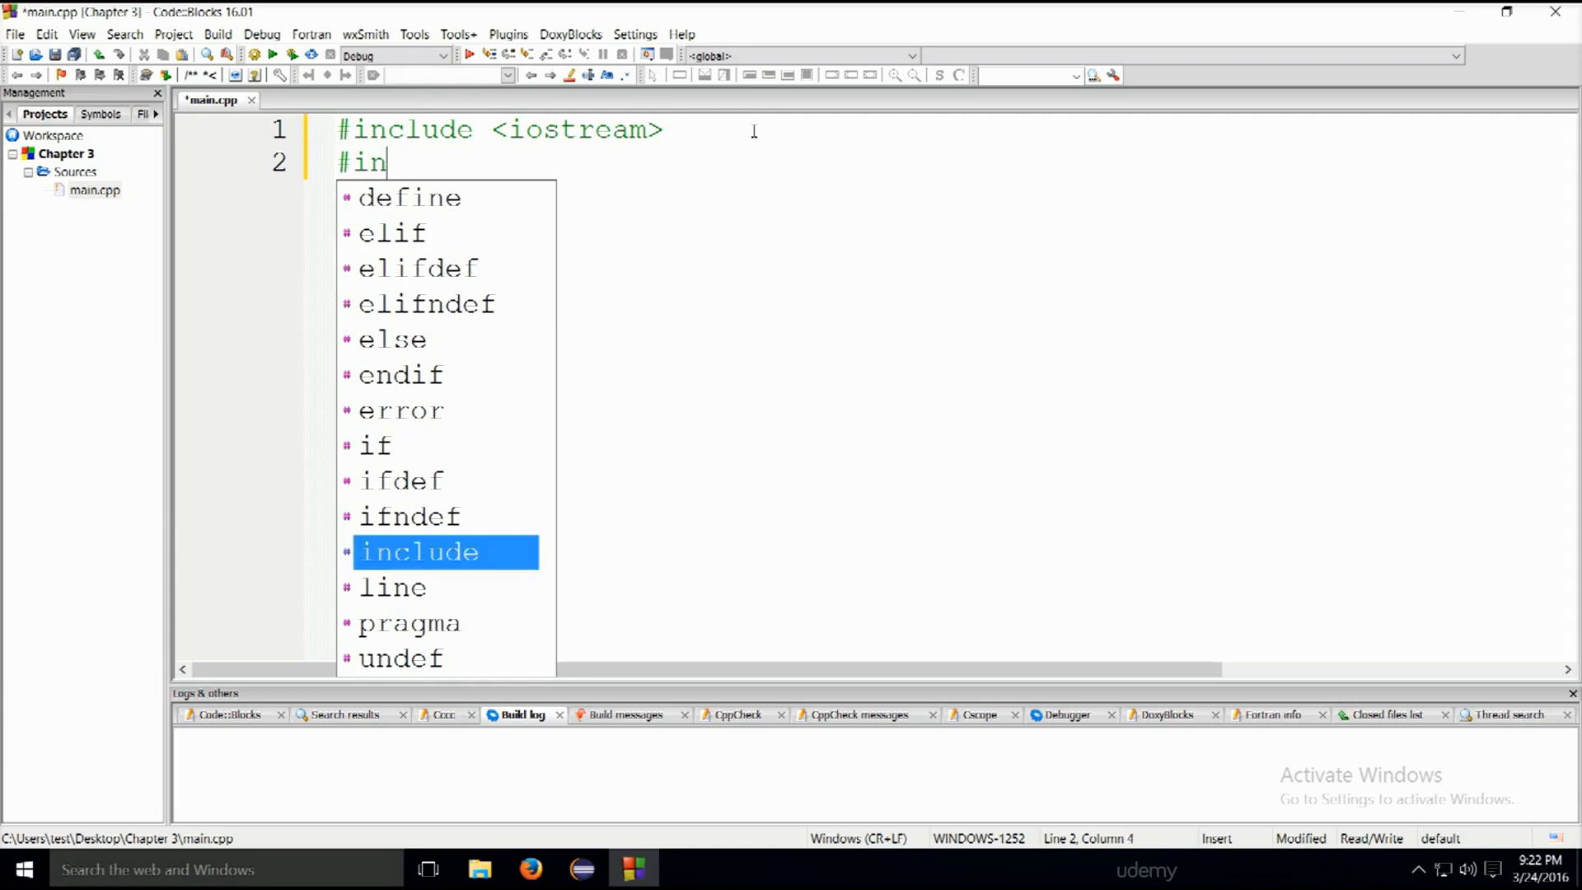
{"action": "type", "text": "clude <string>"}
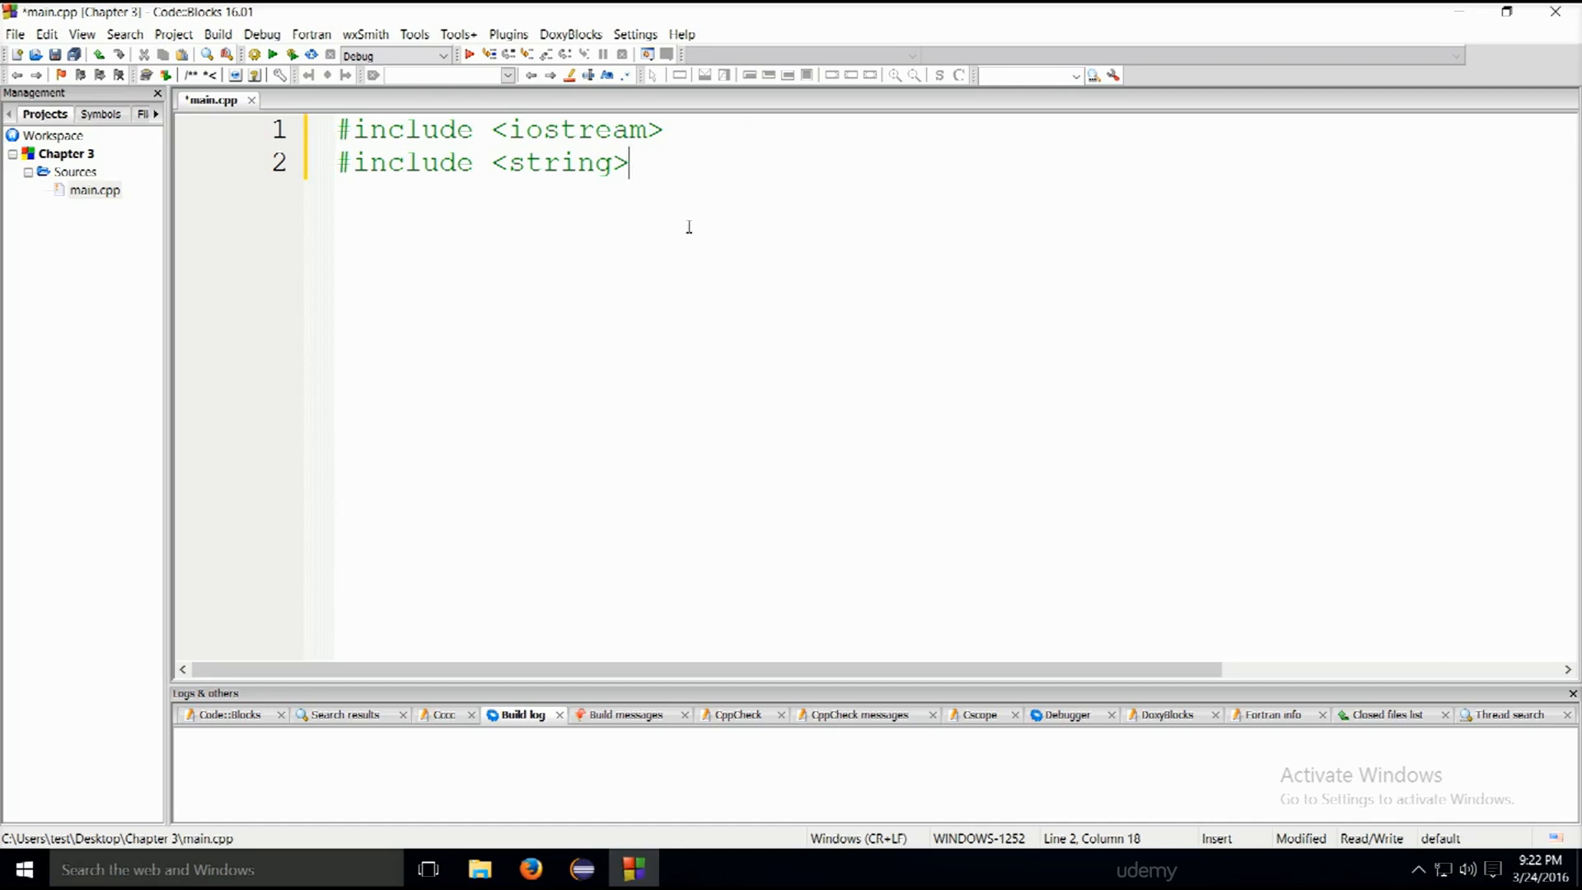
- Write #include <string> on line 2
{"action": "key", "text": "Left"}
{"action": "key", "text": "Right"}
- Add #include <time.h> on line 4 after a blank separator line
{"action": "key", "text": "Return"}
{"action": "key", "text": "Return"}
{"action": "type", "text": "#include"}
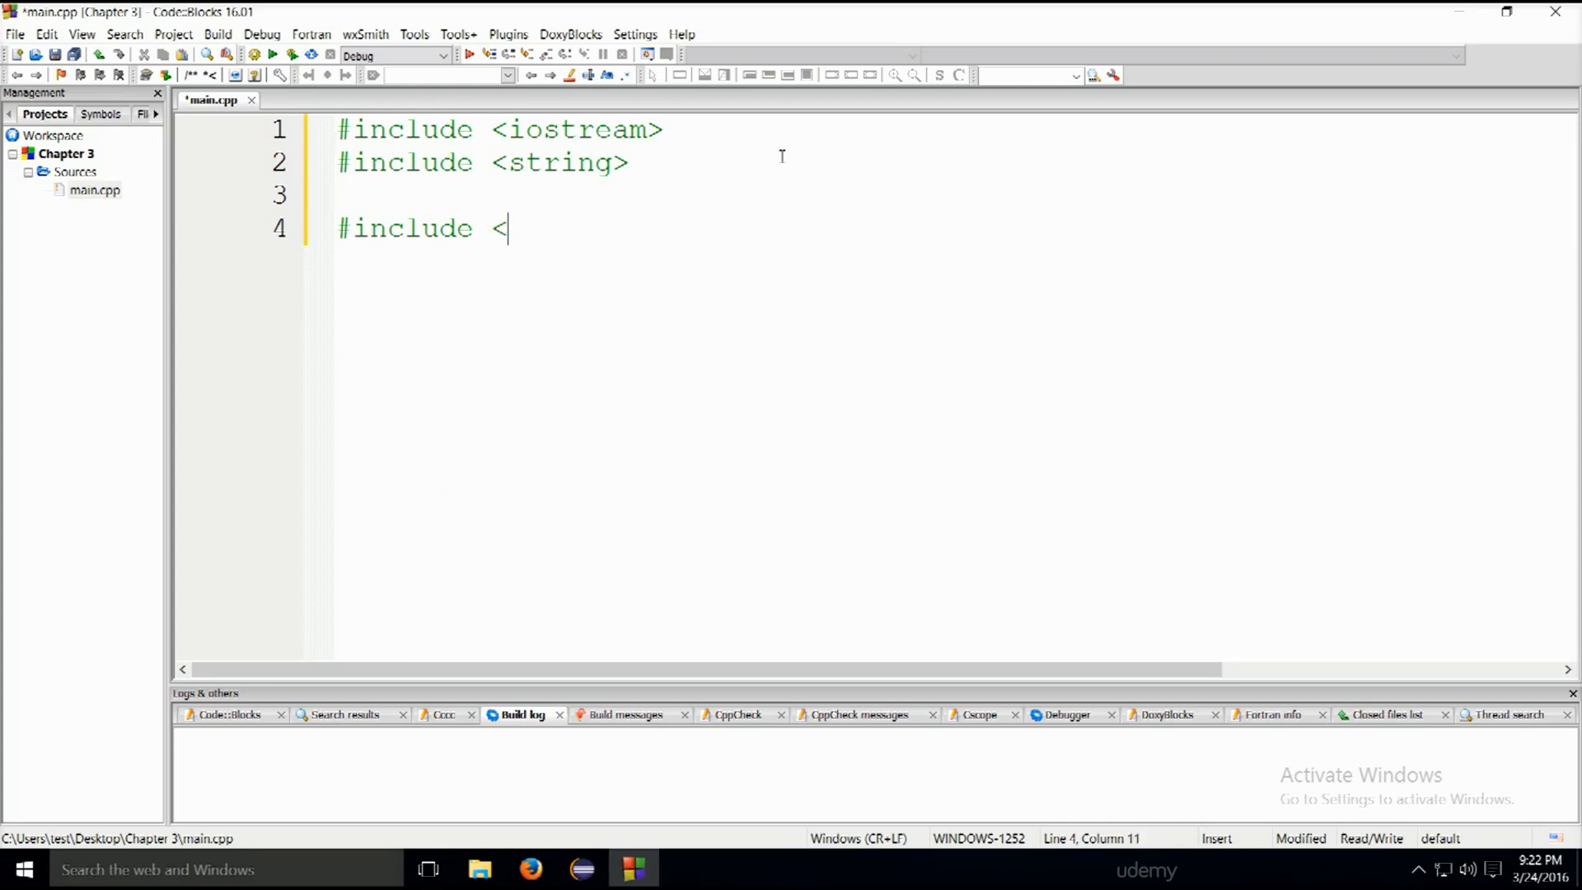
{"action": "type", "text": "timjo"}
{"action": "key", "text": "BackSpace"}
{"action": "key", "text": "BackSpace"}
{"action": "type", "text": "e"}
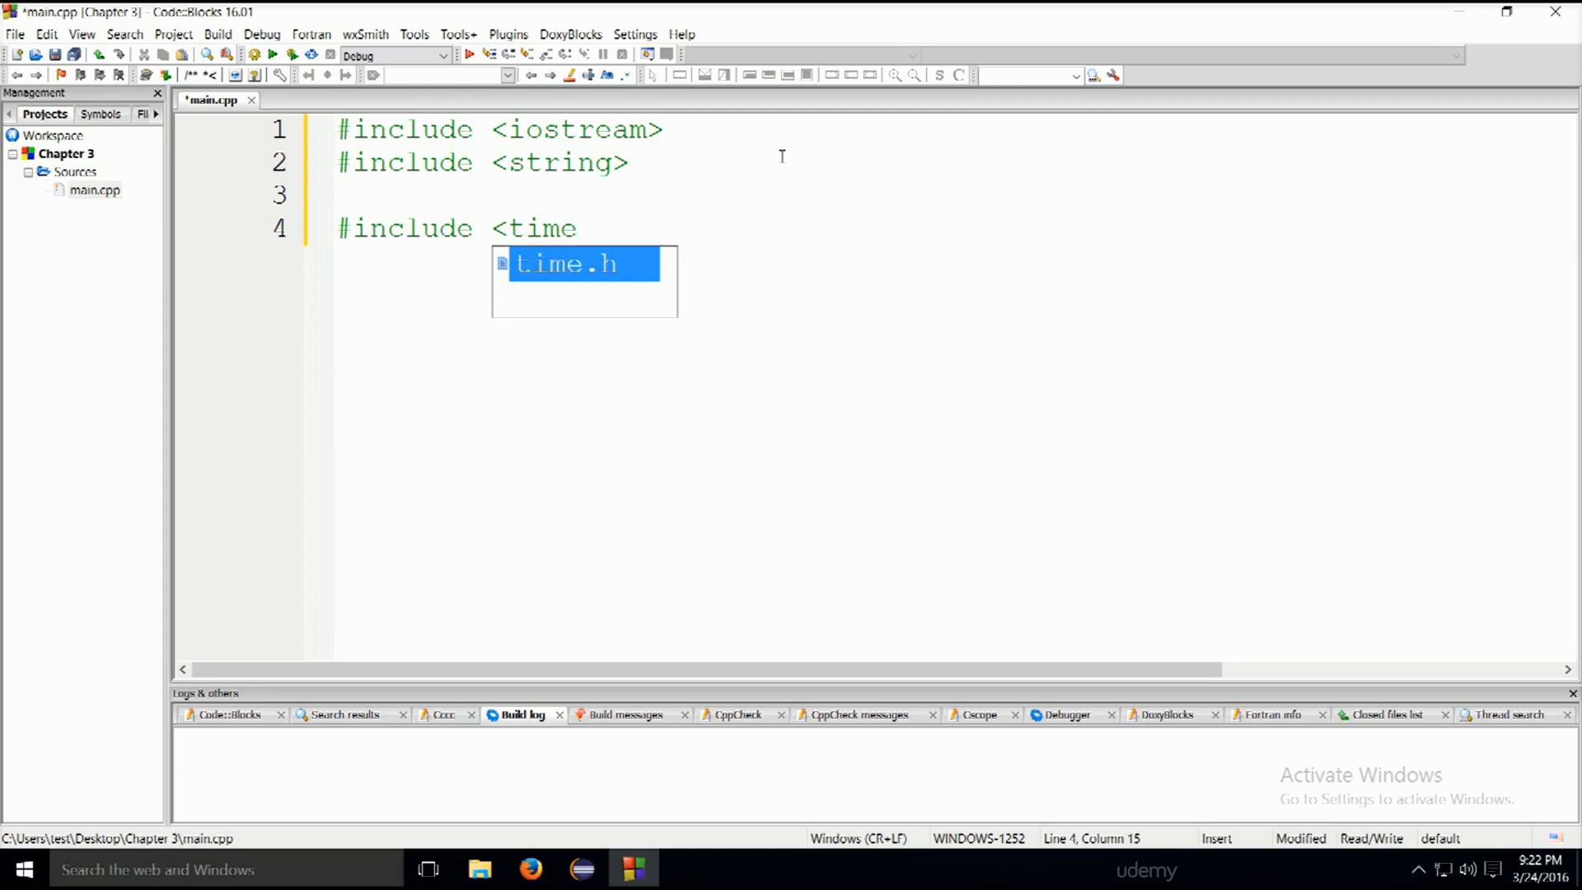
{"action": "key", "text": "Escape"}
{"action": "type", "text": ".h><"}
{"action": "key", "text": "BackSpace"}
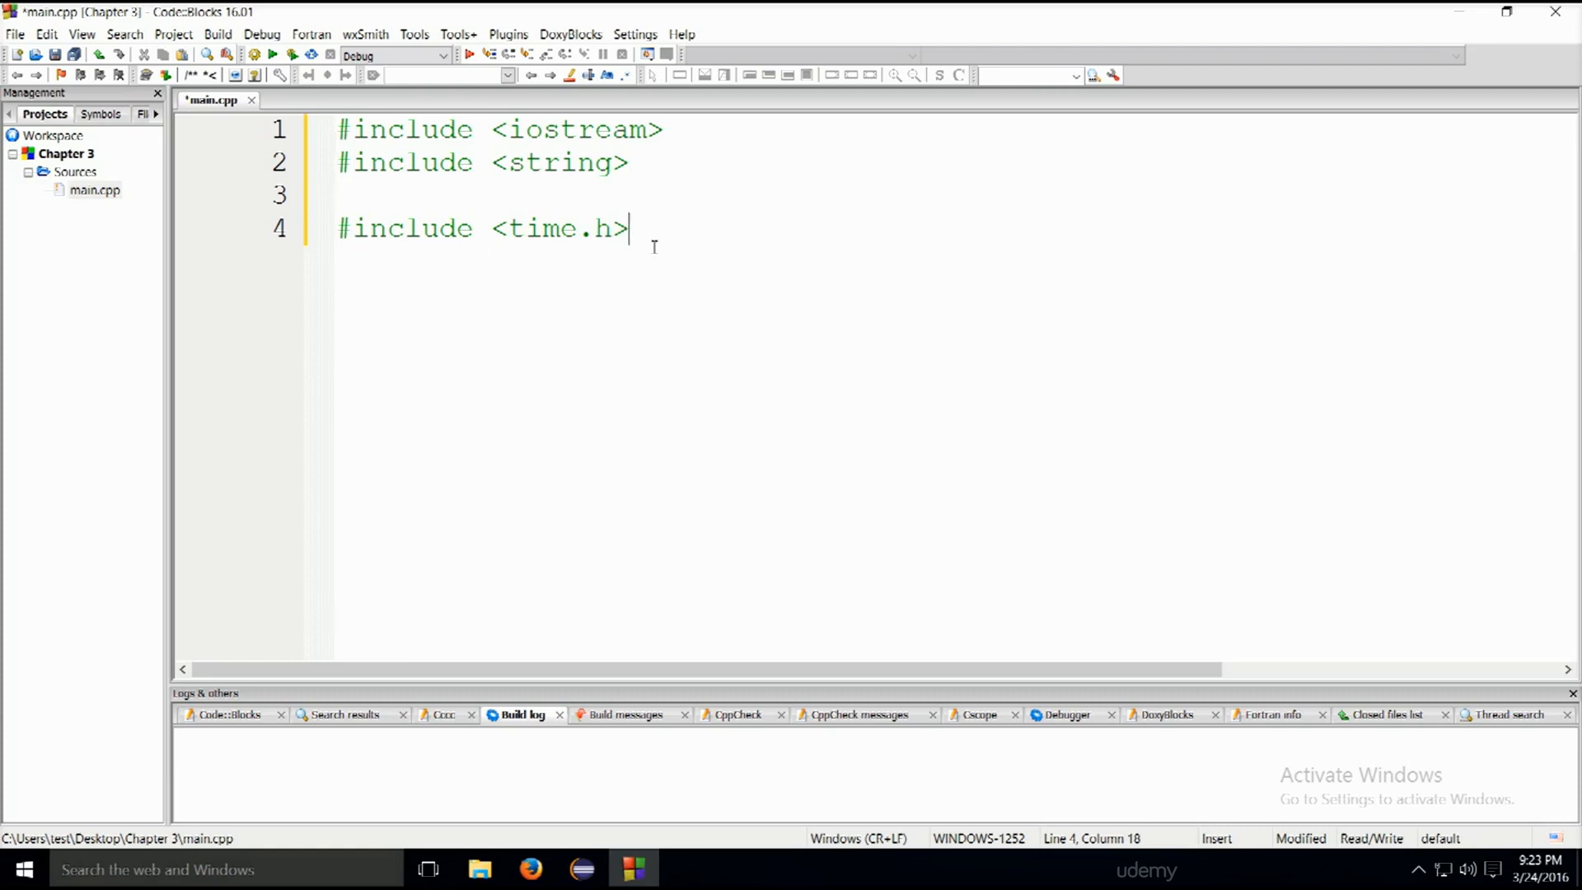
{"action": "left_click_drag", "start_coordinate": [636, 230], "coordinate": [265, 239]}
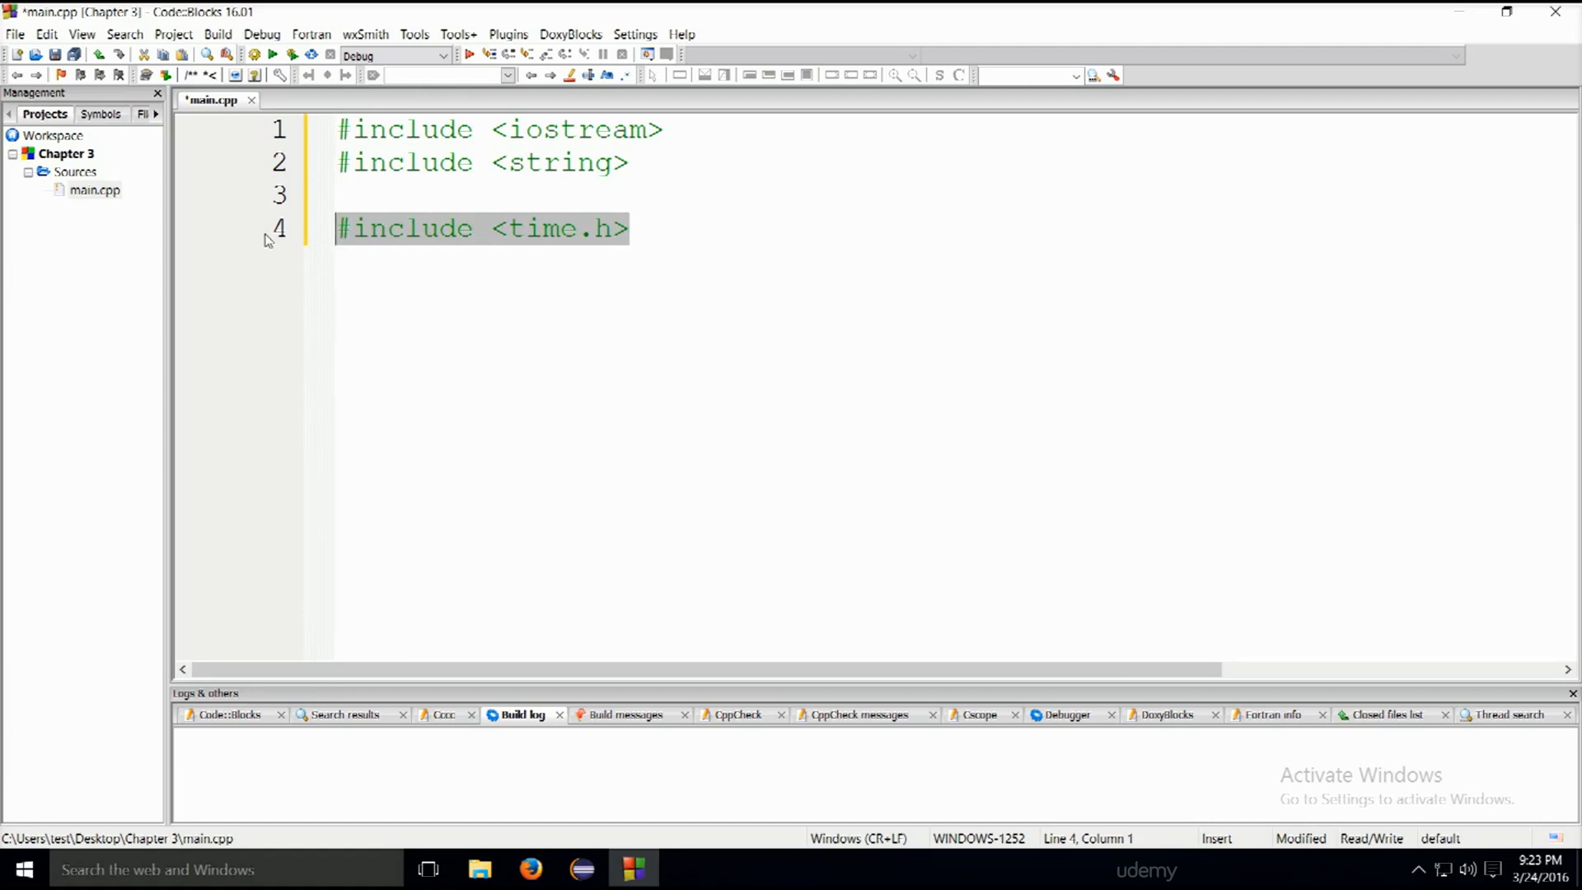
- Rewrite the include as the quoted form #include "time.h"
{"action": "key", "text": "End"}
{"action": "key", "text": "BackSpace"}
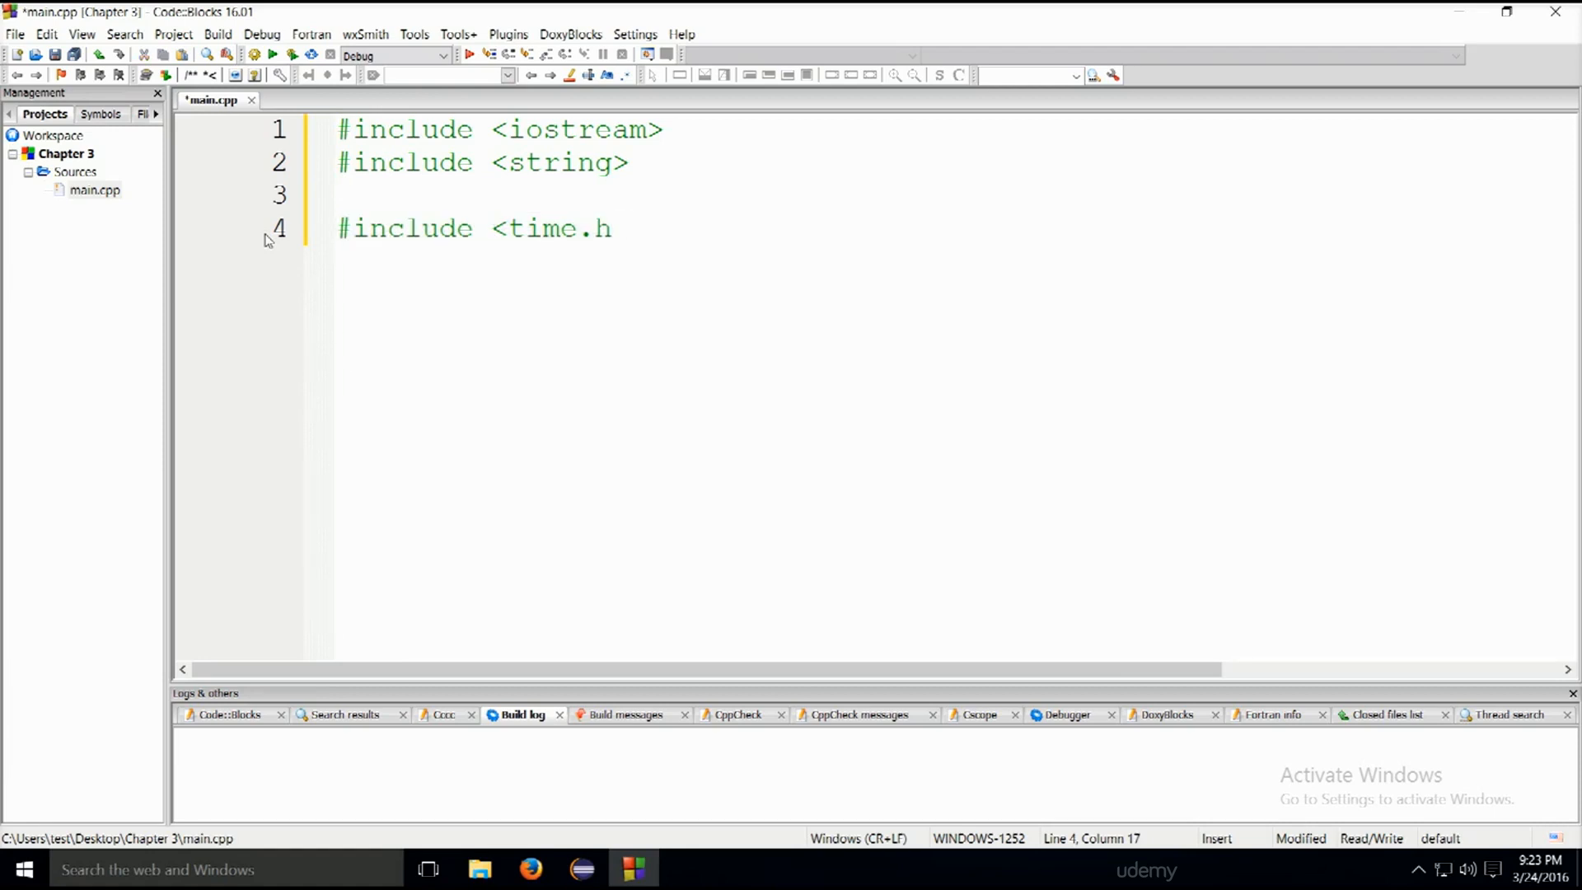
{"action": "type", "text": ">"}
{"action": "key", "text": "Left"}
{"action": "key", "text": "Right"}
{"action": "key", "text": "BackSpace"}
{"action": "type", "text": "\""}
{"action": "key", "text": "Left"}
{"action": "key", "text": "Left"}
{"action": "key", "text": "Left"}
{"action": "key", "text": "Left"}
{"action": "key", "text": "Left"}
{"action": "key", "text": "BackSpace"}
{"action": "type", "text": "\""}
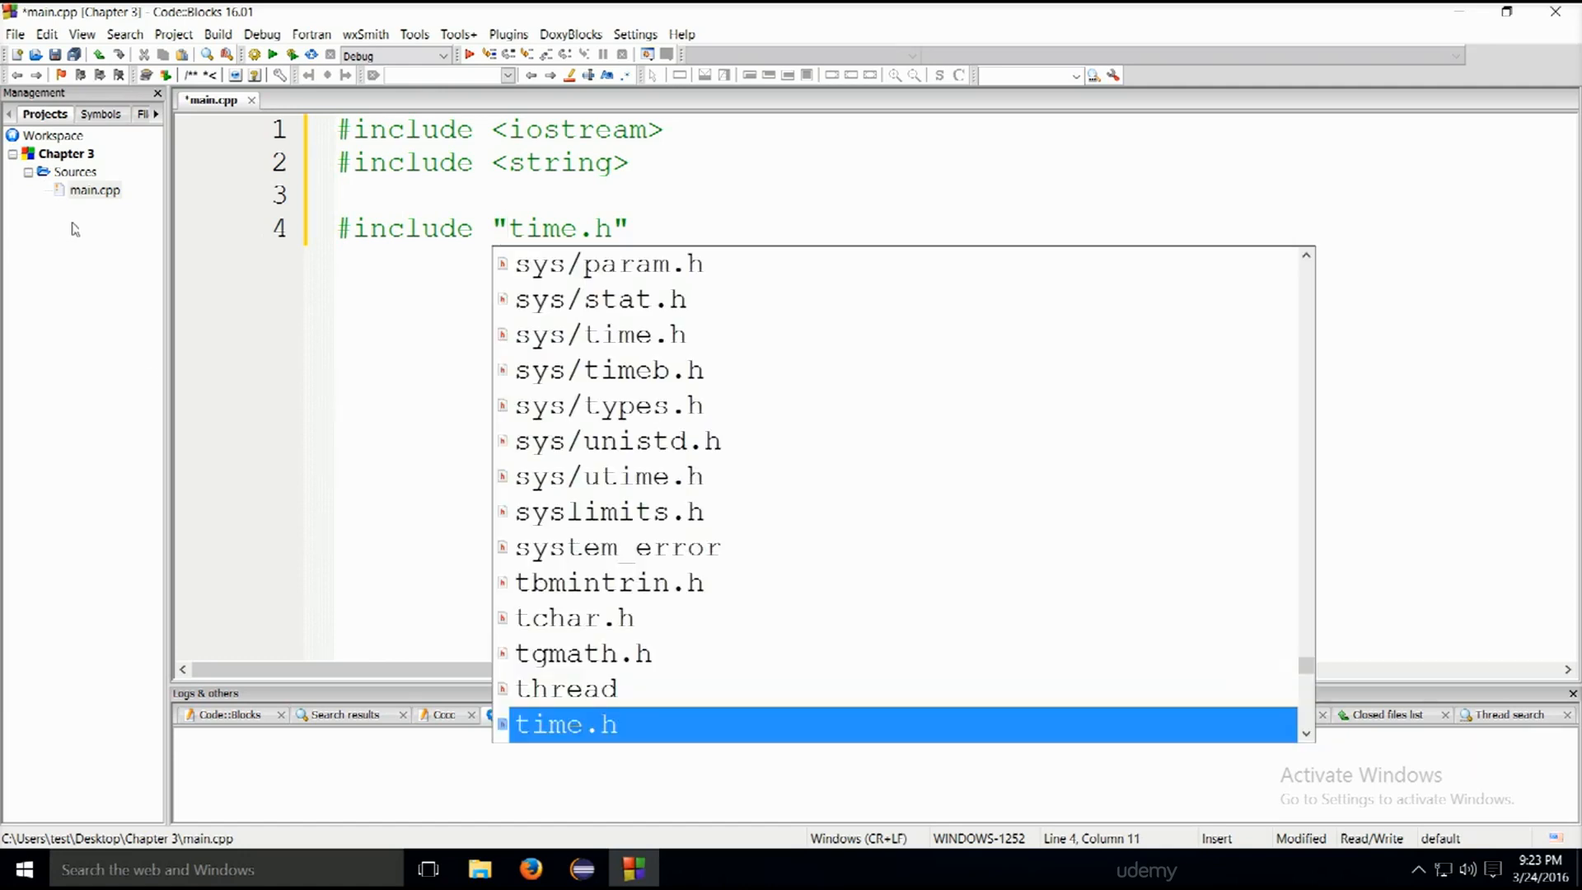
{"action": "left_click", "coordinate": [283, 470]}
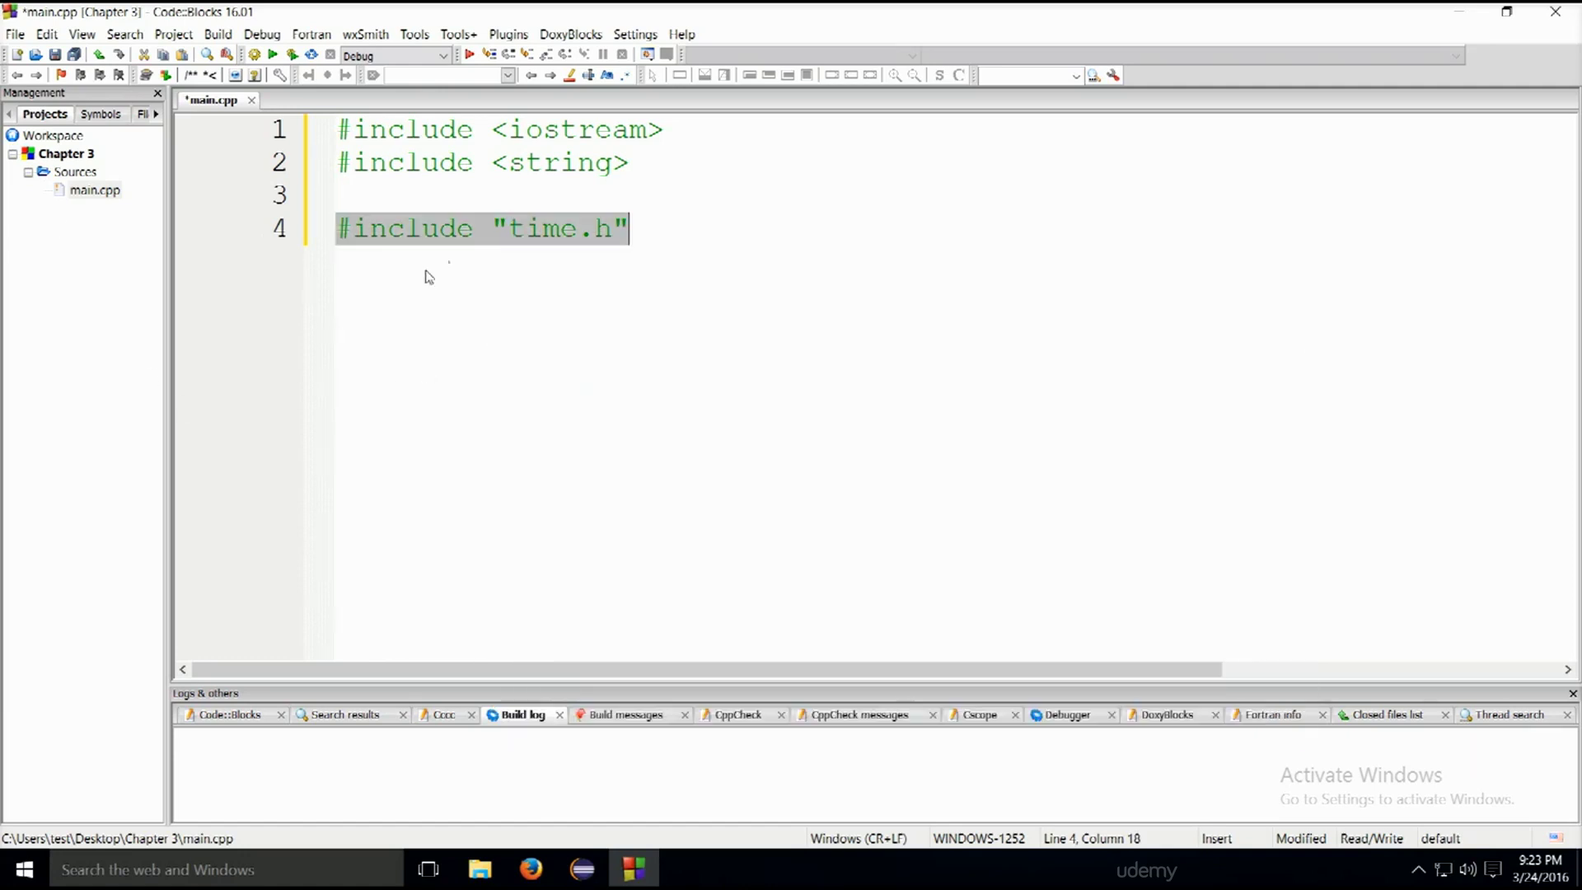
- Remove the quoted time.h include, leaving only iostream and string
{"action": "left_click", "coordinate": [699, 238]}
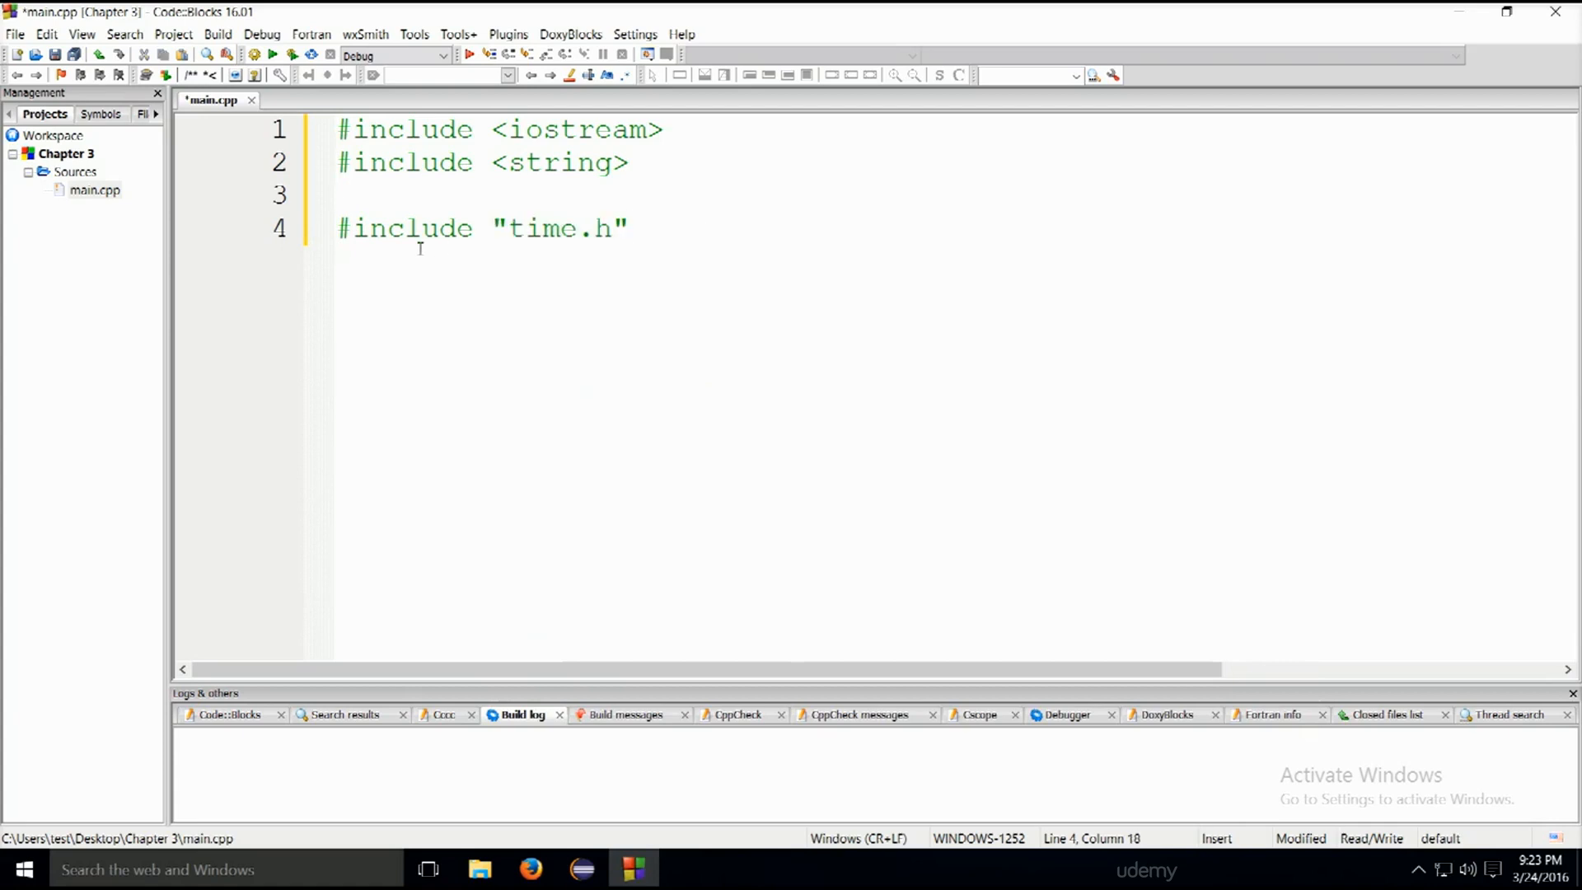
{"action": "left_click_drag", "start_coordinate": [654, 236], "coordinate": [343, 243]}
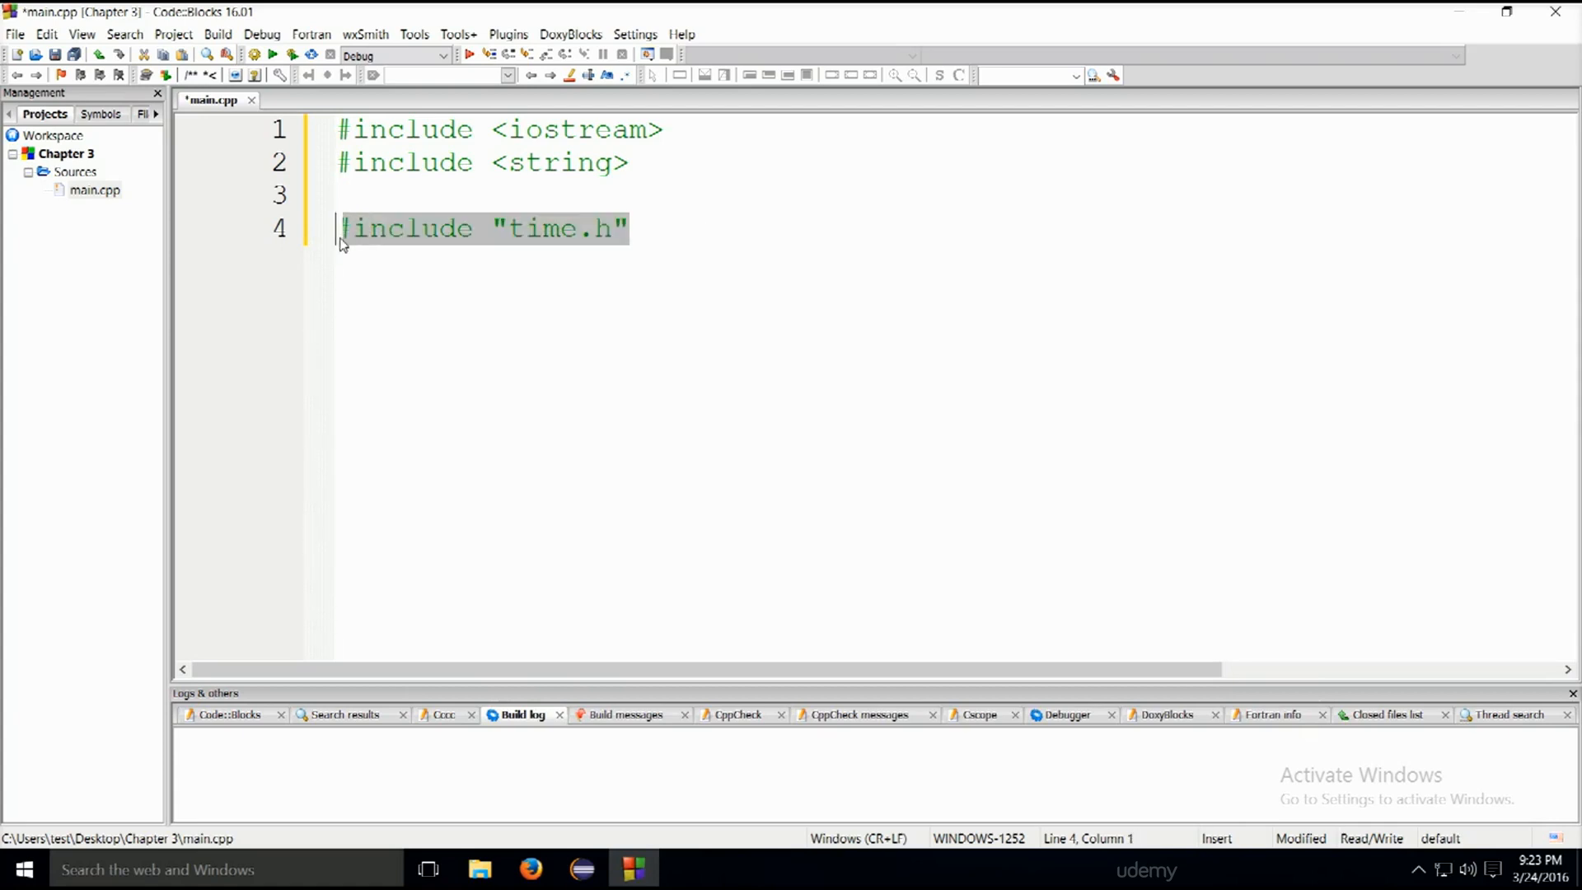
{"action": "key", "text": "Delete"}
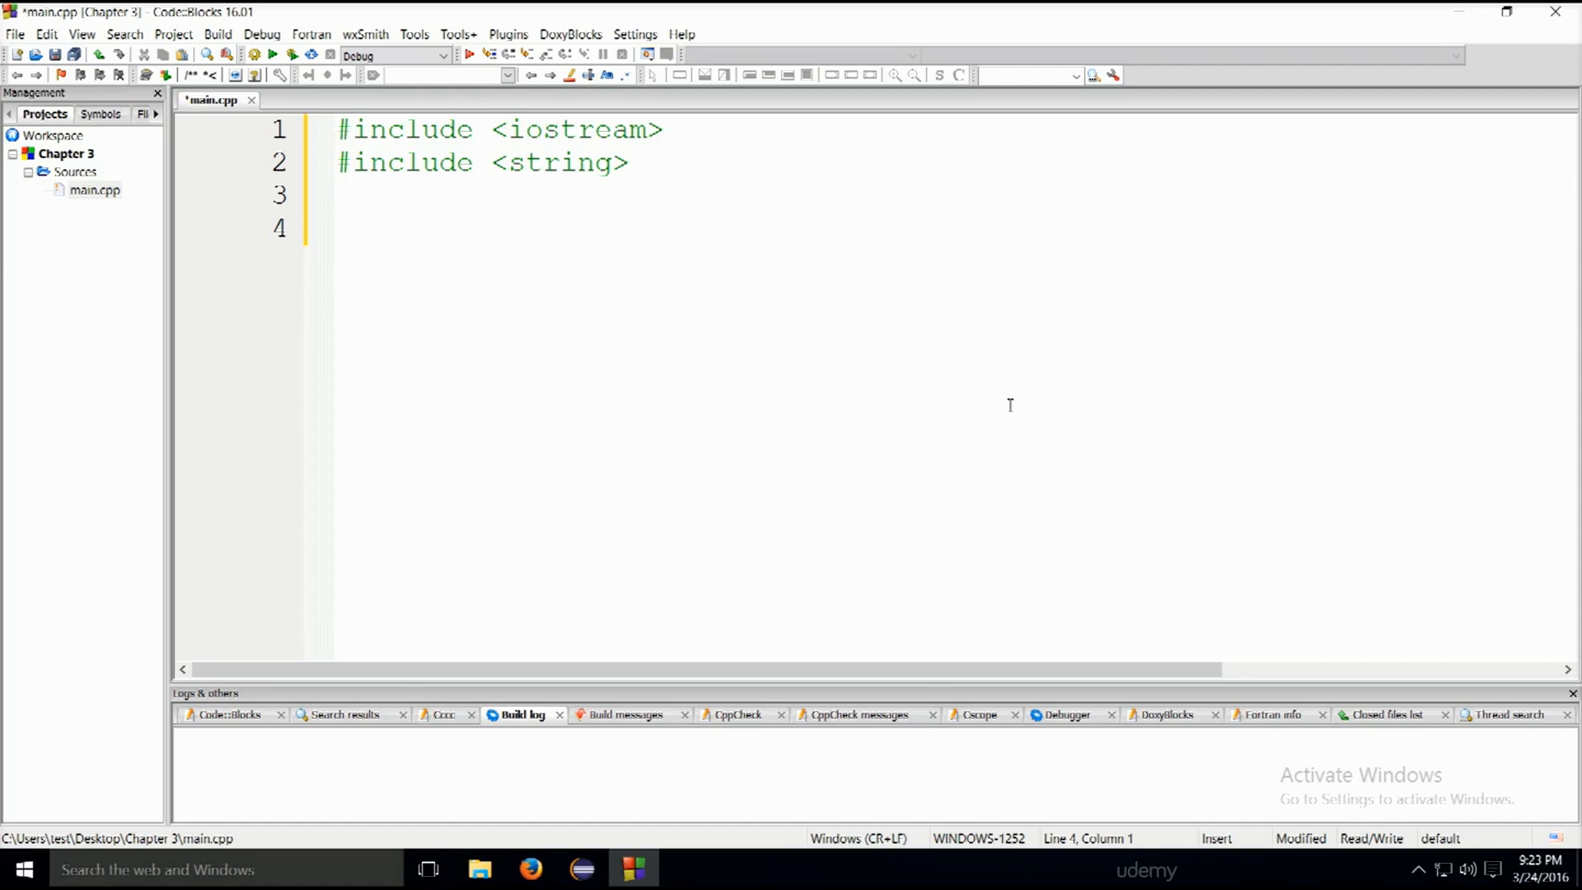
{"action": "key", "text": "Up"}
{"action": "type", "text": "#"}
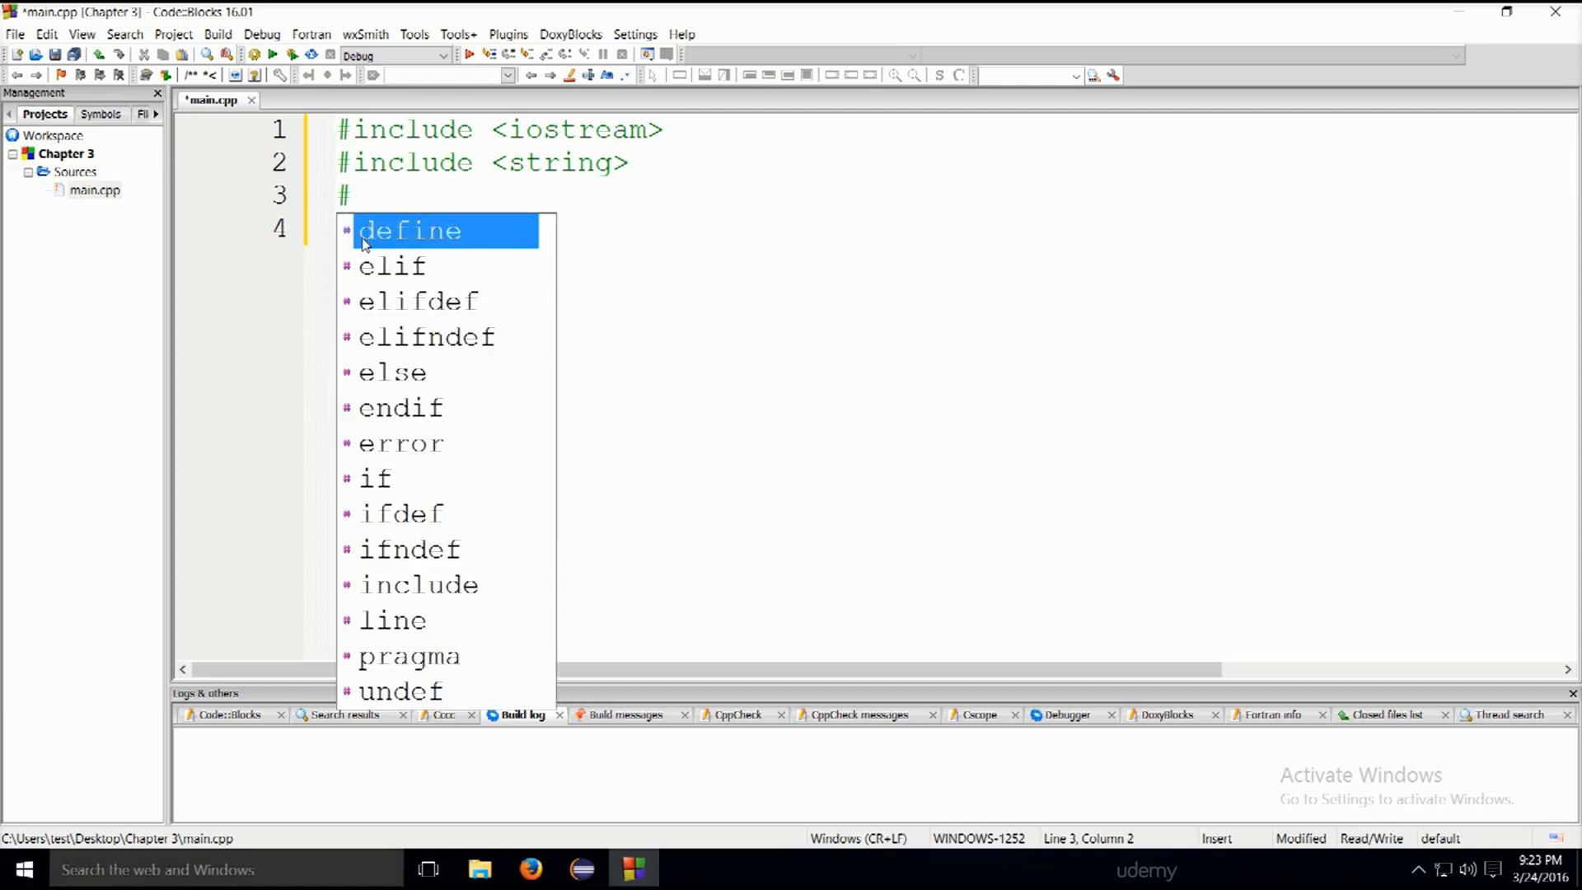
{"action": "type", "text": "include"}
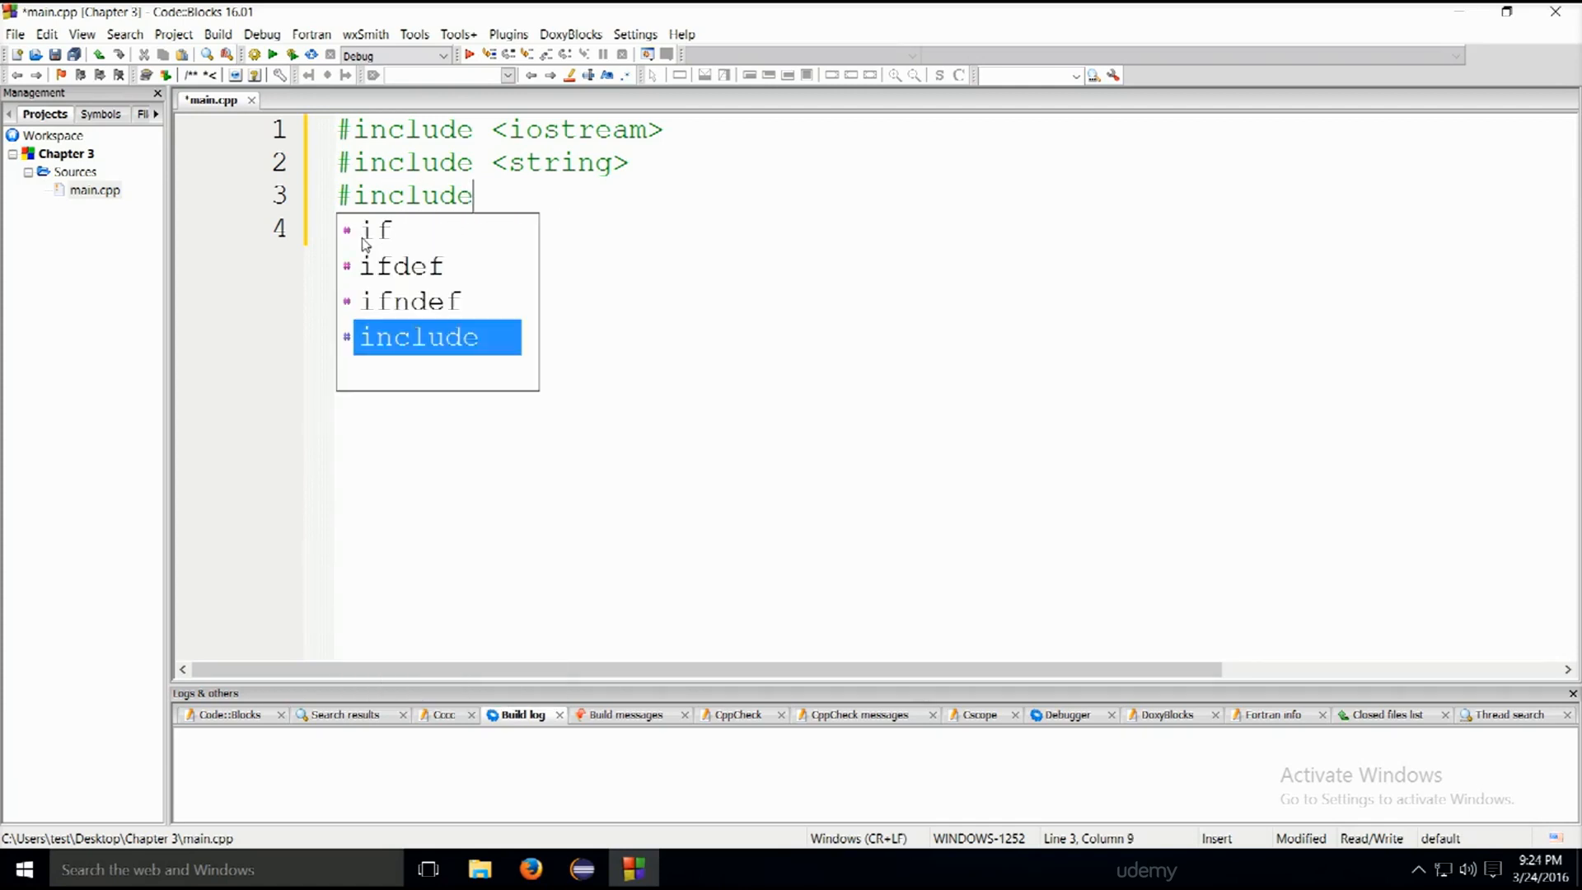
{"action": "type", "text": " <ct"}
- Write #include <ctime> on line 3, then edit the header to <time.h>
{"action": "key", "text": "BackSpace"}
{"action": "type", "text": "time>"}
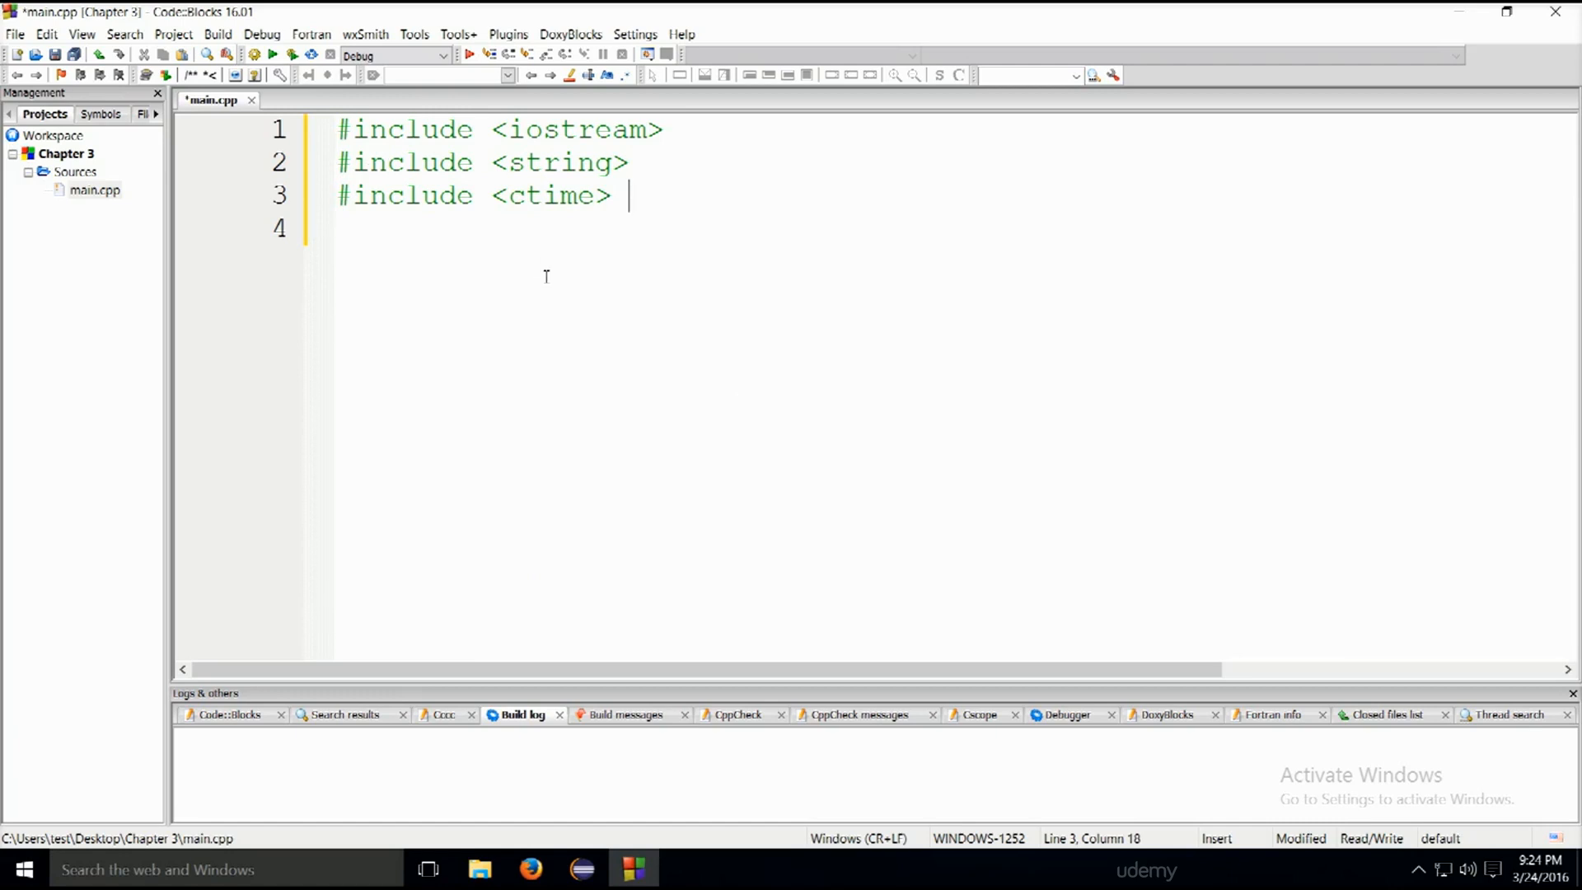
{"action": "key", "text": "Left"}
{"action": "key", "text": "Left"}
{"action": "key", "text": "Left"}
{"action": "key", "text": "Left"}
{"action": "key", "text": "Left"}
{"action": "key", "text": "Left"}
{"action": "key", "text": "BackSpace"}
{"action": "key", "text": "Right"}
{"action": "key", "text": "Right"}
{"action": "key", "text": "Right"}
{"action": "key", "text": "Right"}
{"action": "type", "text": "."}
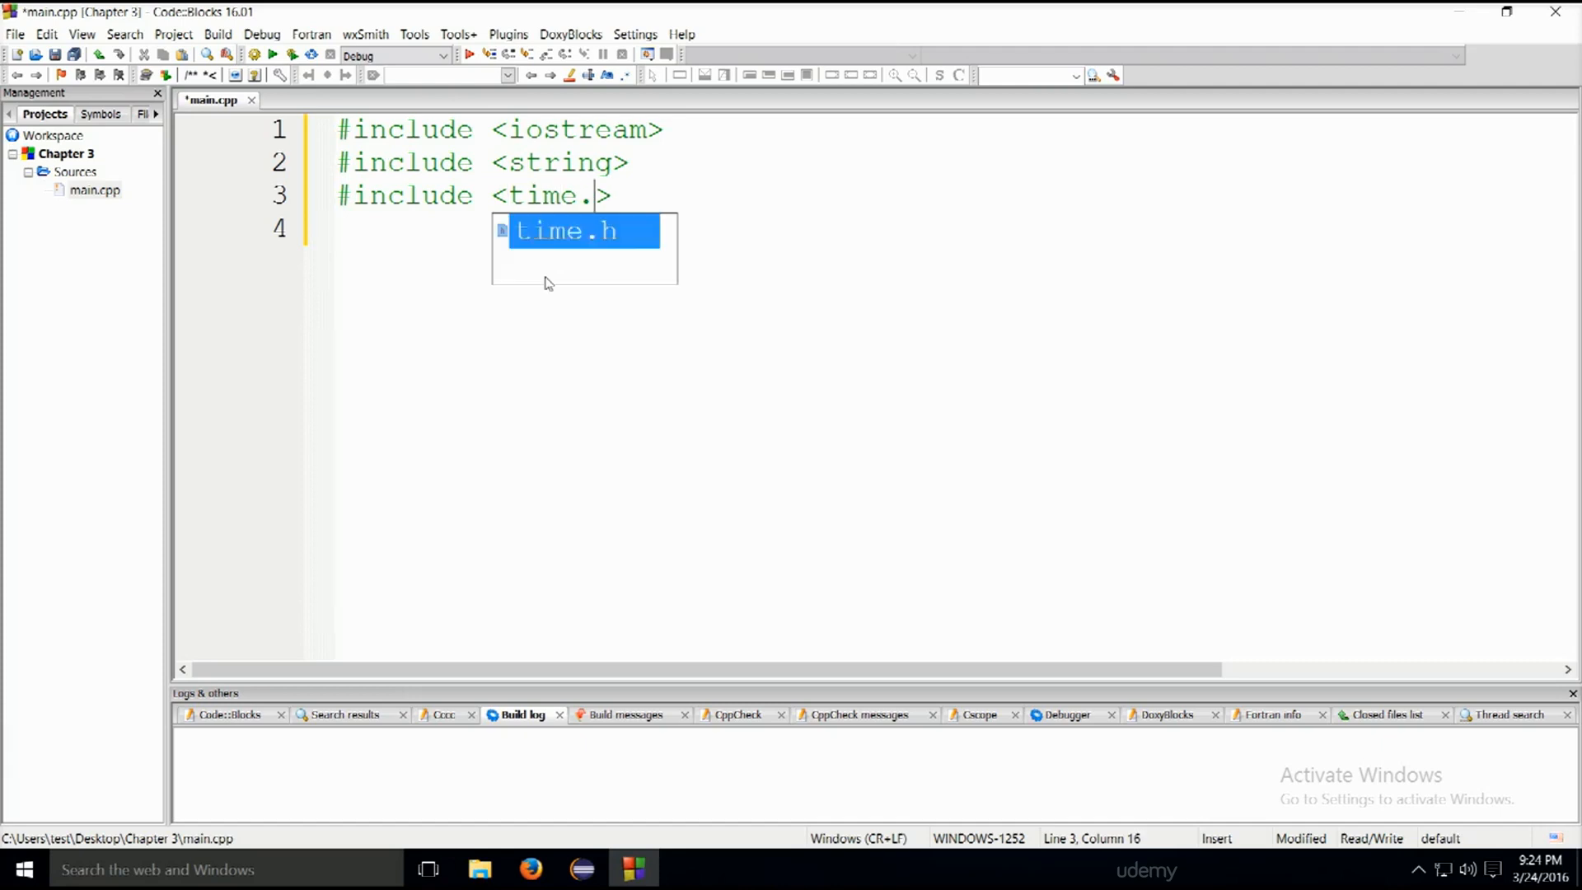
{"action": "type", "text": "h"}
- Change the header back to <ctime> and move down to line 4
{"action": "key", "text": "BackSpace"}
{"action": "key", "text": "BackSpace"}
{"action": "key", "text": "Left"}
{"action": "key", "text": "Left"}
{"action": "key", "text": "Left"}
{"action": "key", "text": "Left"}
{"action": "type", "text": "c"}
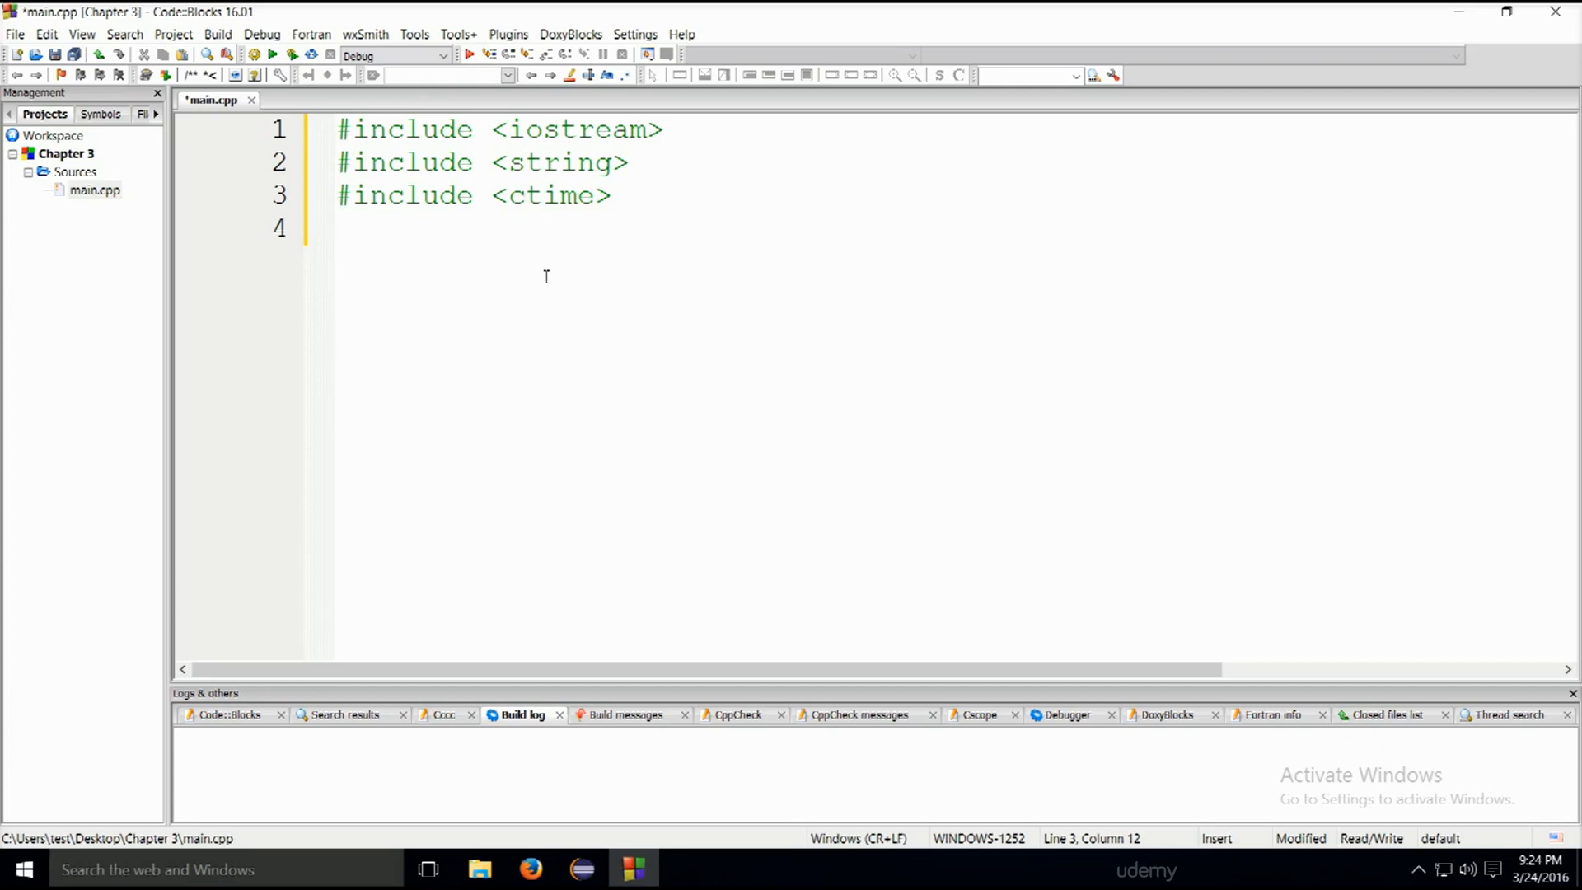
{"action": "key", "text": "Down"}
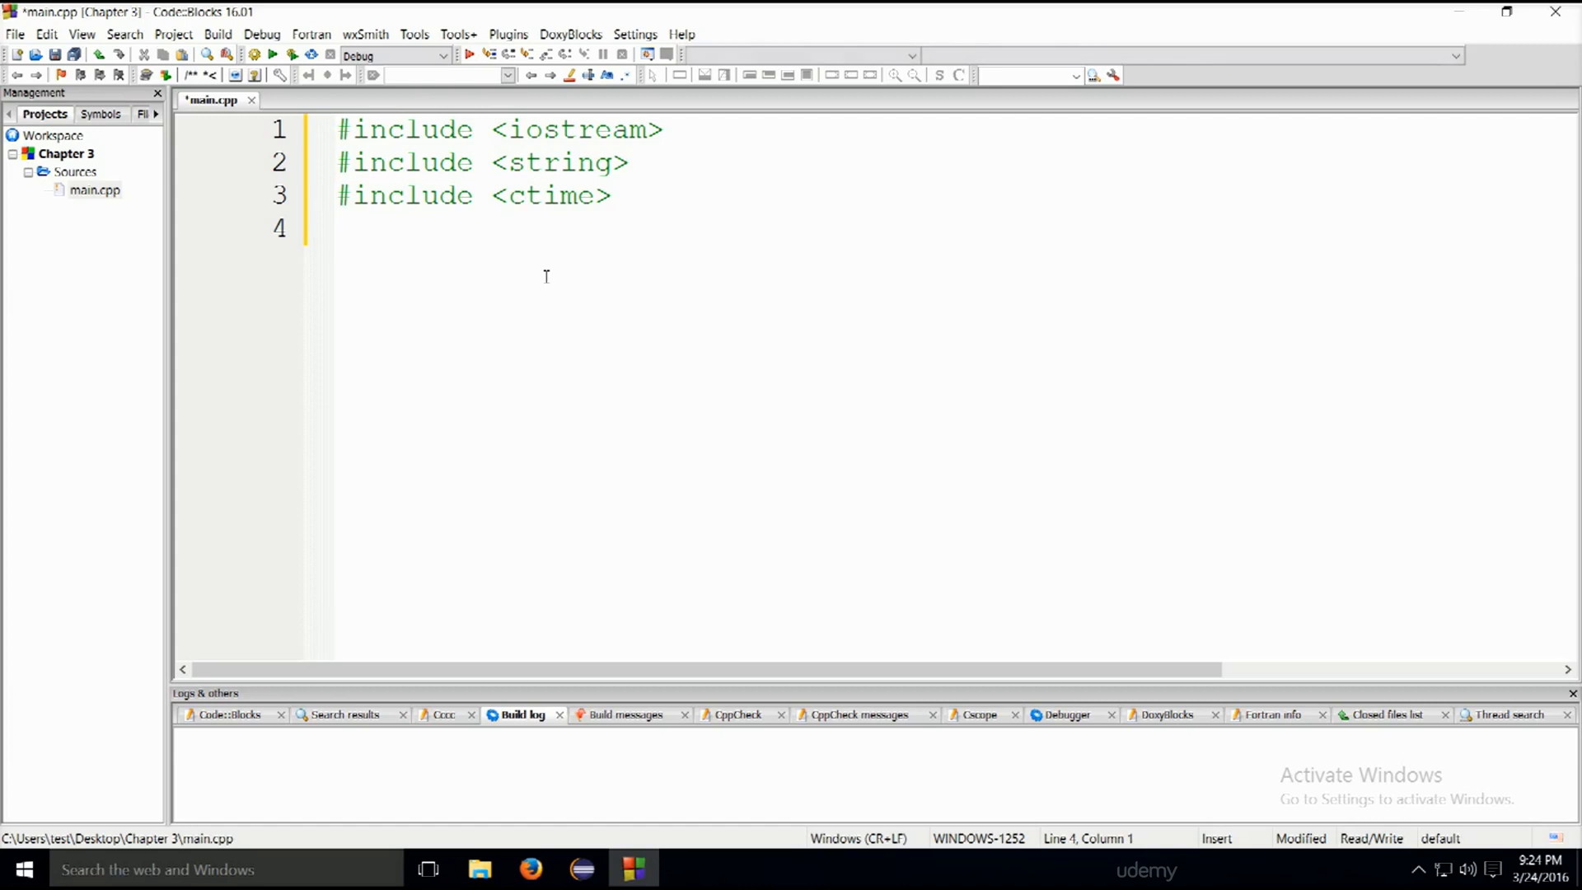
- Write the example #include <abc.h> on line 6 and duplicate it onto line 7
{"action": "key", "text": "Return"}
{"action": "key", "text": "Return"}
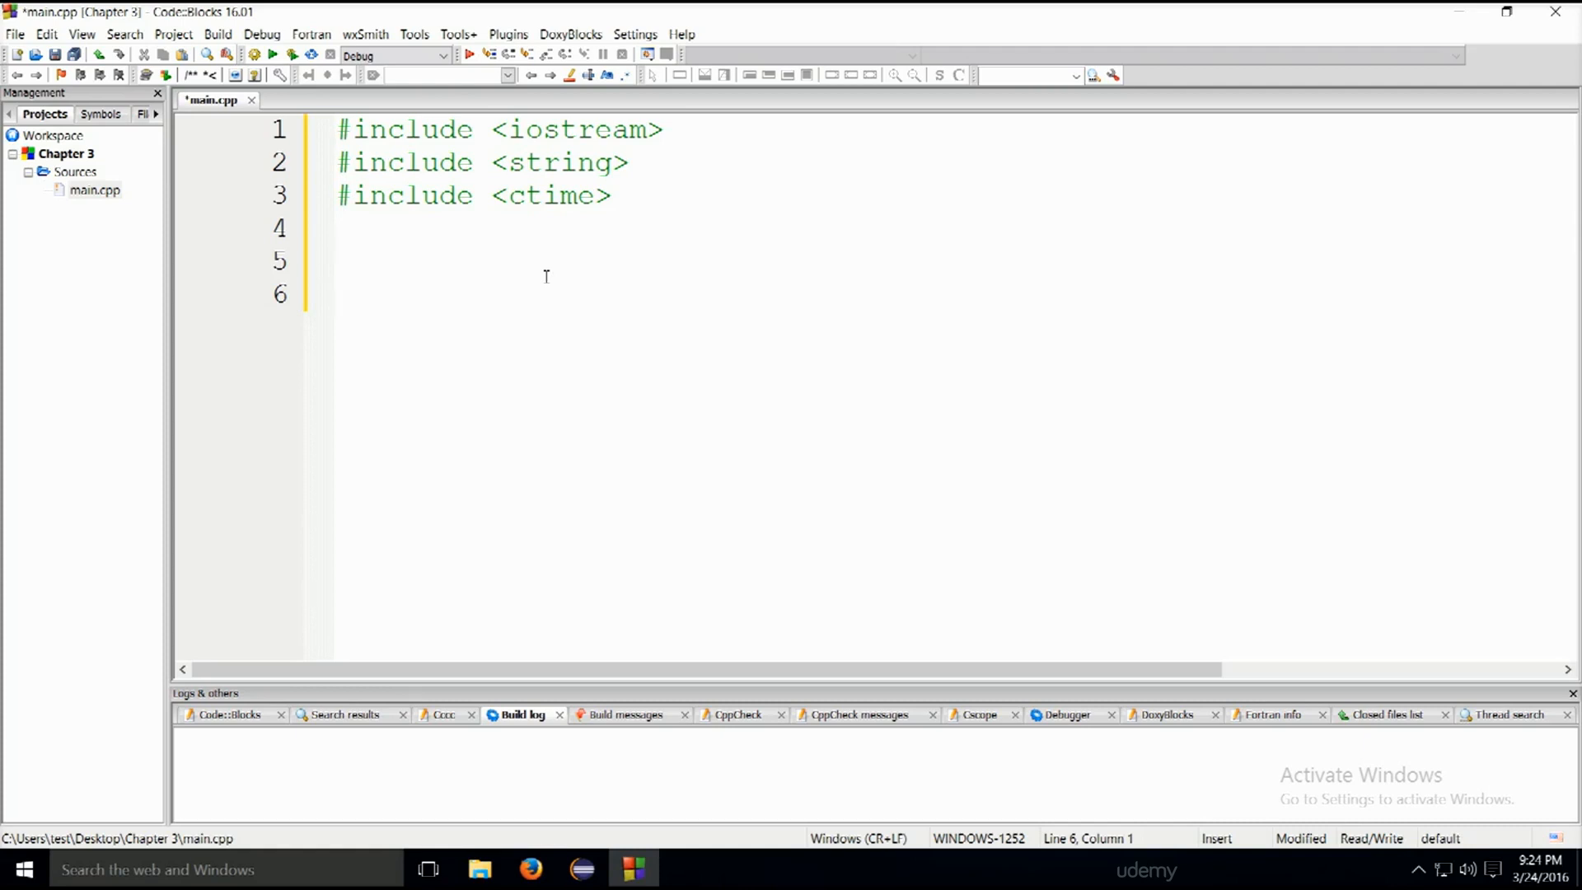
{"action": "type", "text": "#"}
{"action": "type", "text": "include "}
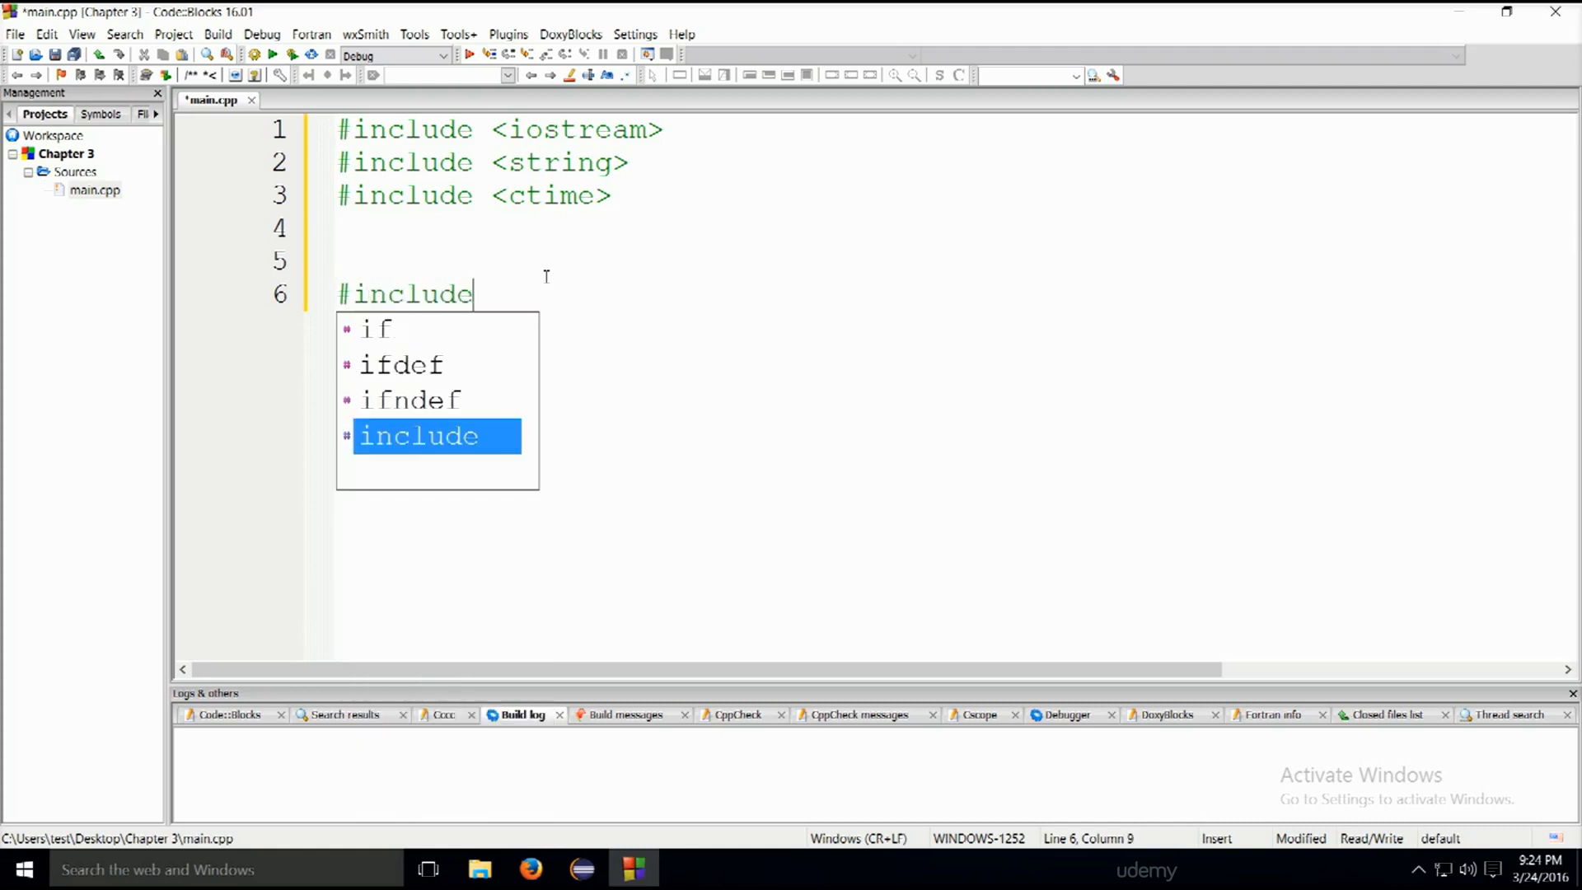
{"action": "type", "text": "<"}
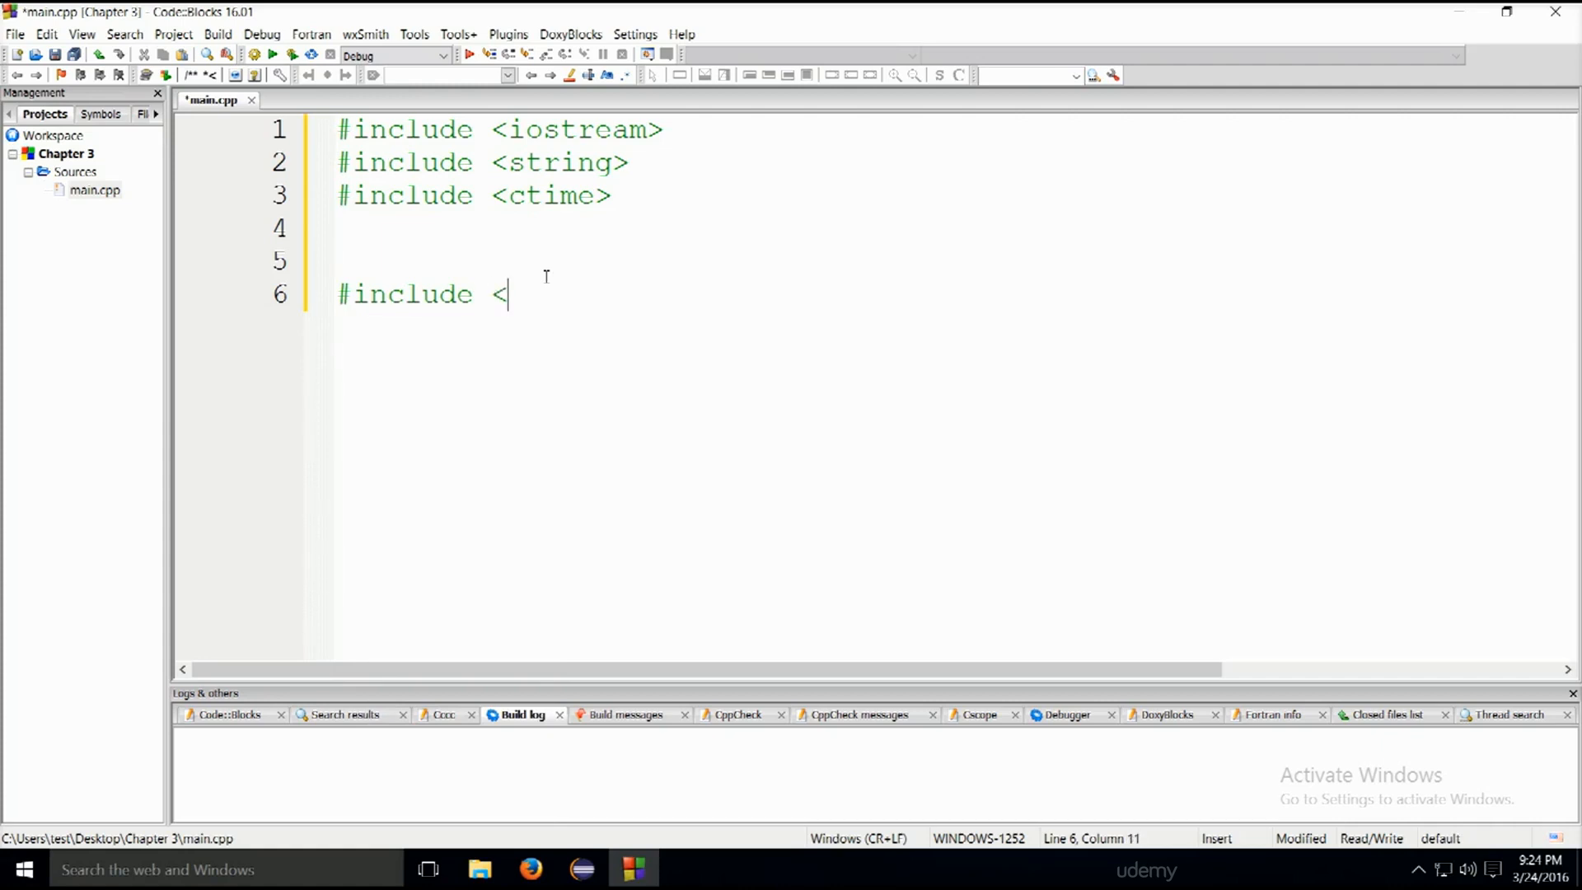
{"action": "type", "text": "abc.h"}
{"action": "type", "text": ">"}
{"action": "key", "text": "Return"}
{"action": "left_click_drag", "start_coordinate": [636, 303], "coordinate": [338, 287]}
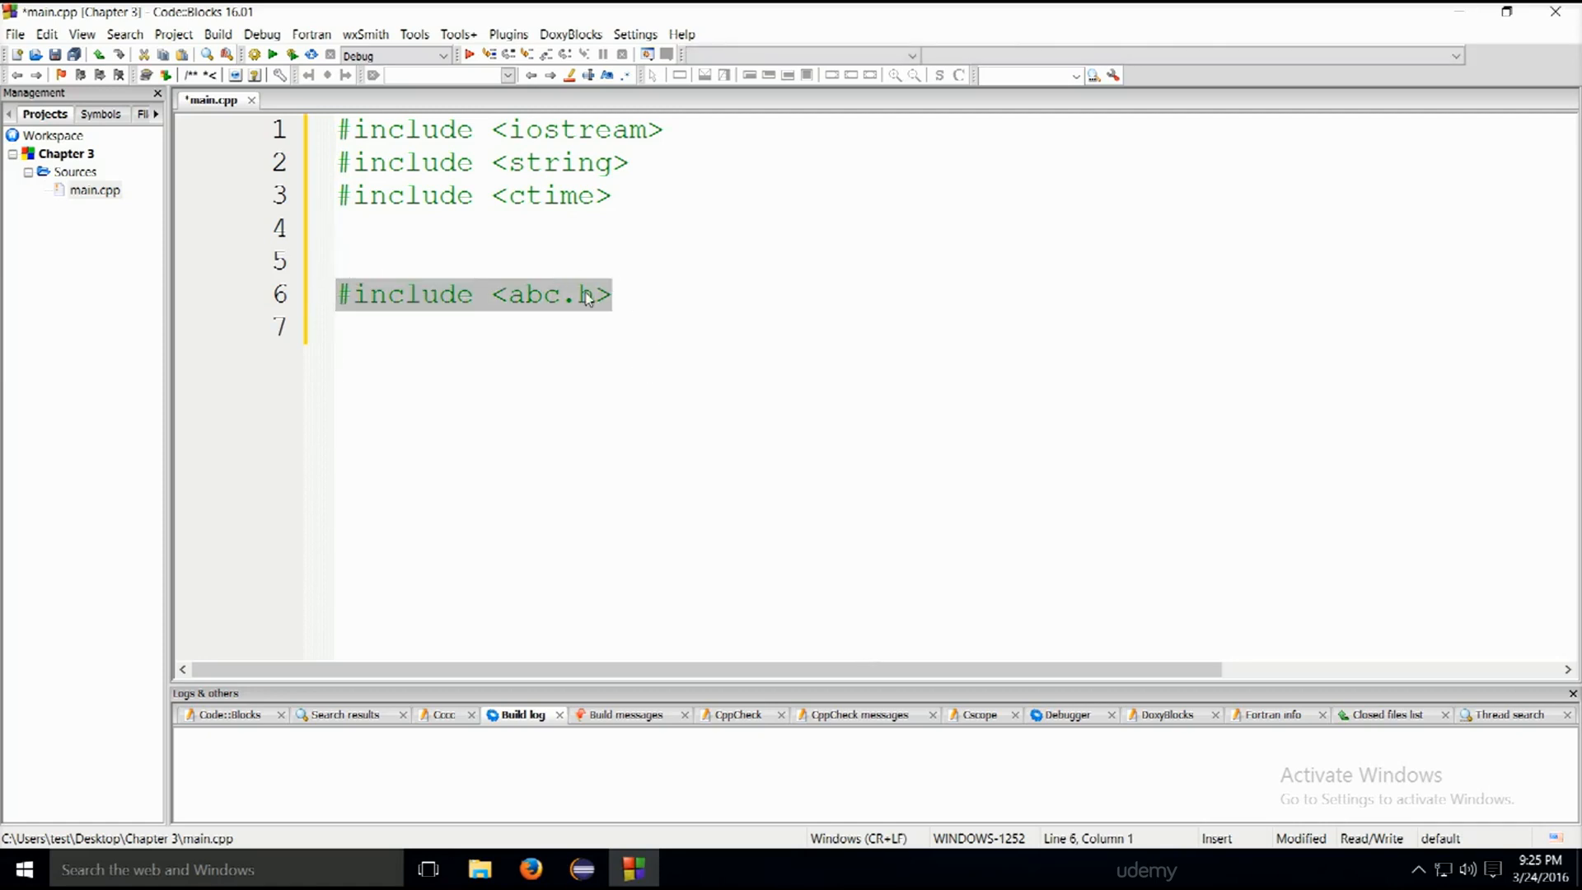
{"action": "left_click", "coordinate": [664, 297]}
{"action": "key", "text": "Return"}
{"action": "type", "text": "#include <abc.h>"}
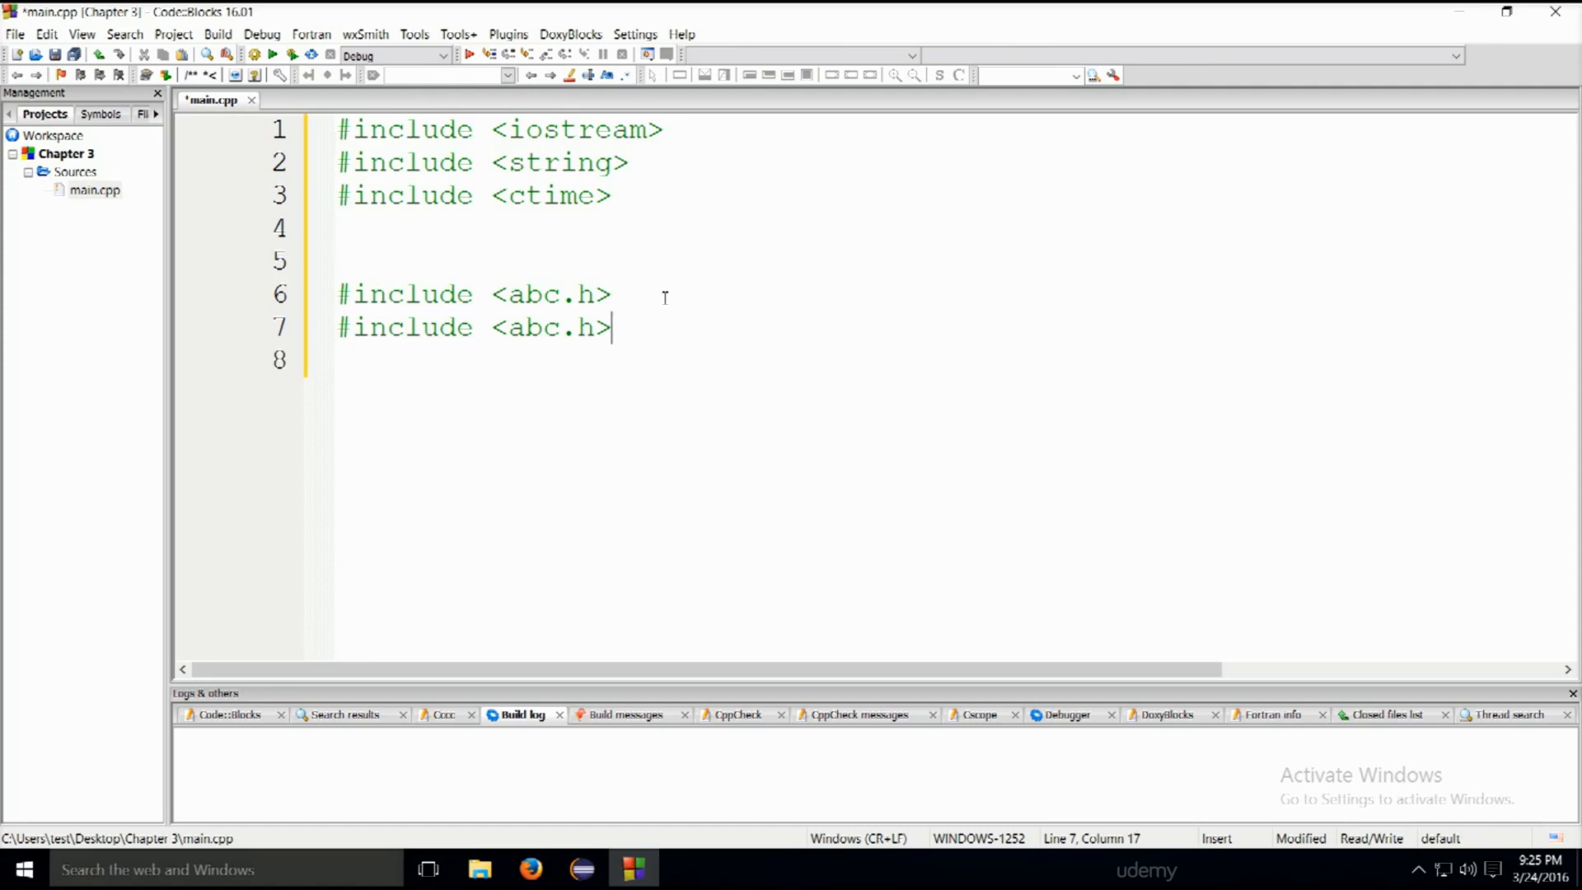
- Turn line 7 into #include <cabc> and highlight the abc name on line 6
{"action": "key", "text": "Left"}
{"action": "key", "text": "Left"}
{"action": "key", "text": "Left"}
{"action": "key", "text": "Left"}
{"action": "key", "text": "Left"}
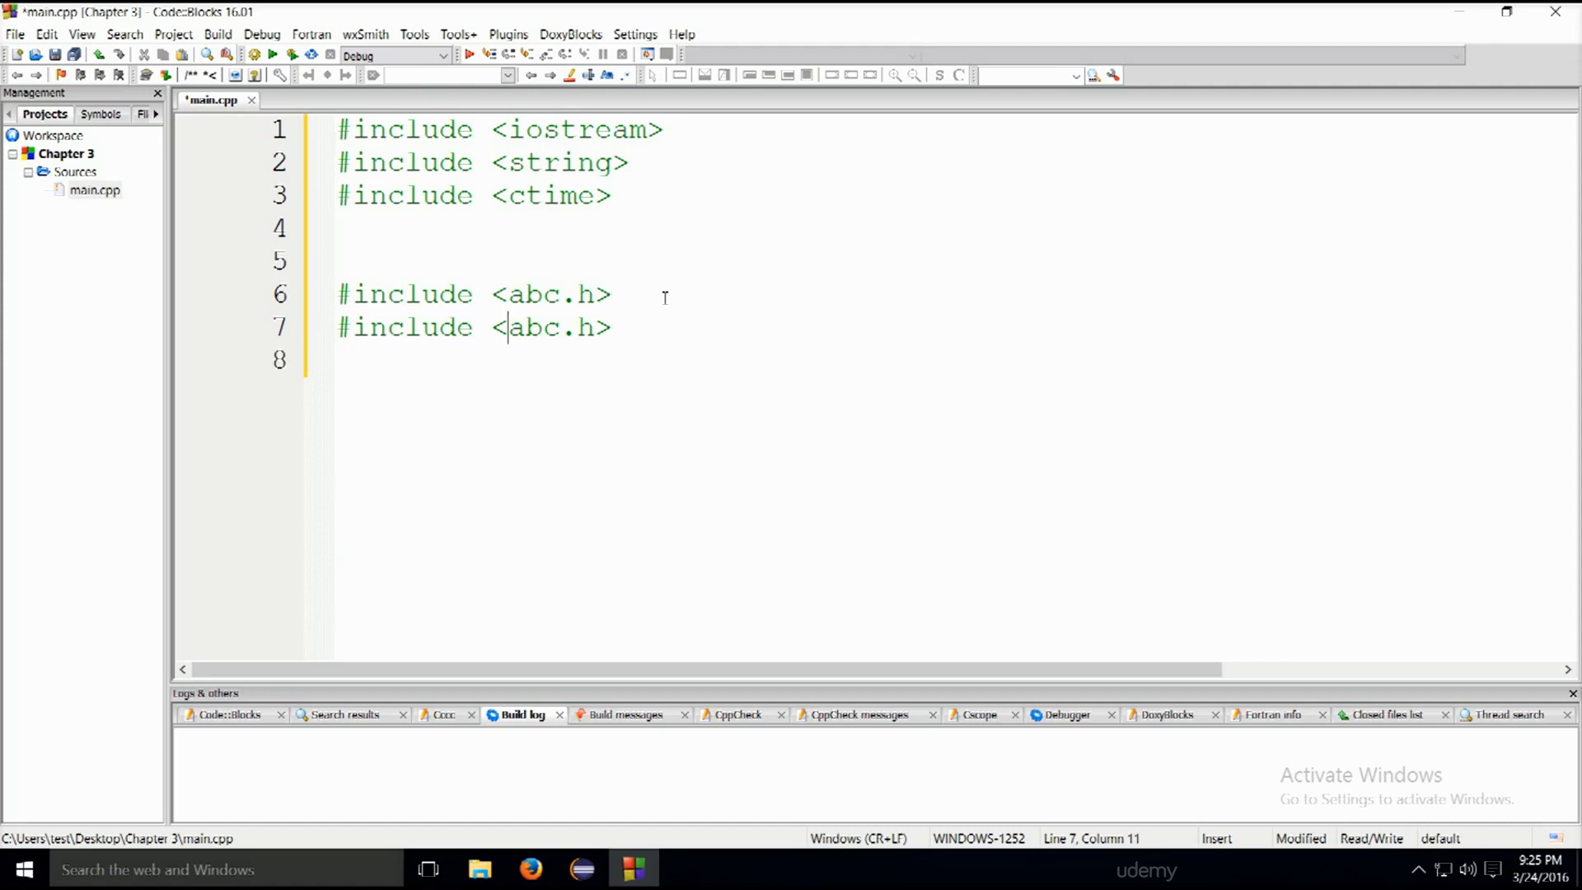
{"action": "type", "text": "c"}
{"action": "key", "text": "Right"}
{"action": "key", "text": "Right"}
{"action": "key", "text": "Right"}
{"action": "key", "text": "Right"}
{"action": "key", "text": "Right"}
{"action": "key", "text": "BackSpace"}
{"action": "key", "text": "BackSpace"}
{"action": "left_click_drag", "start_coordinate": [356, 294], "coordinate": [659, 304]}
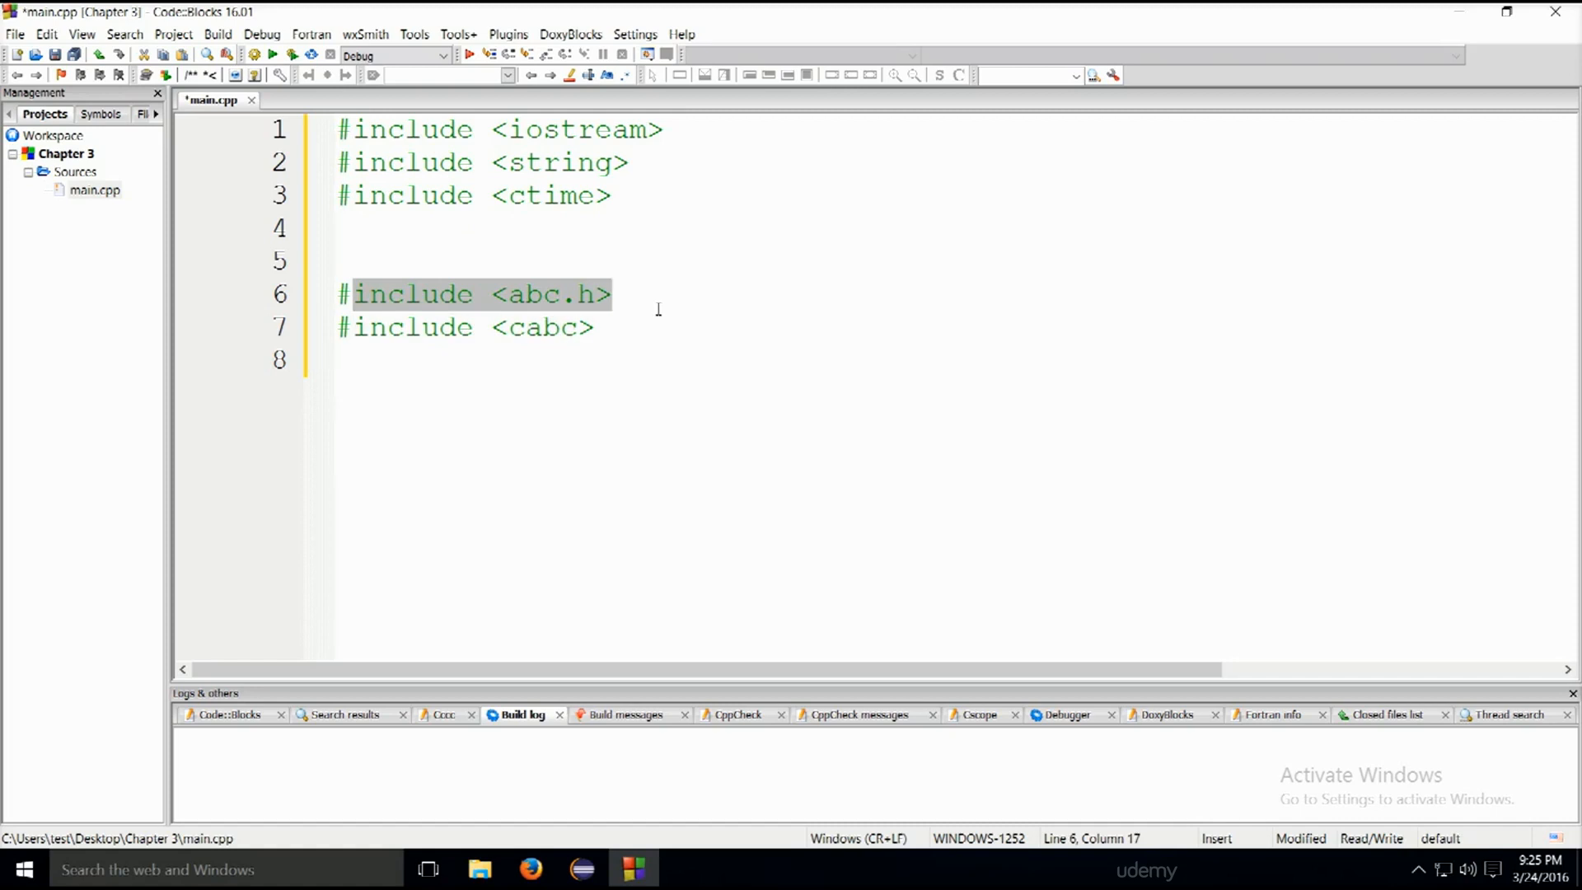
{"action": "left_click", "coordinate": [533, 312]}
{"action": "left_click_drag", "start_coordinate": [508, 295], "coordinate": [560, 294]}
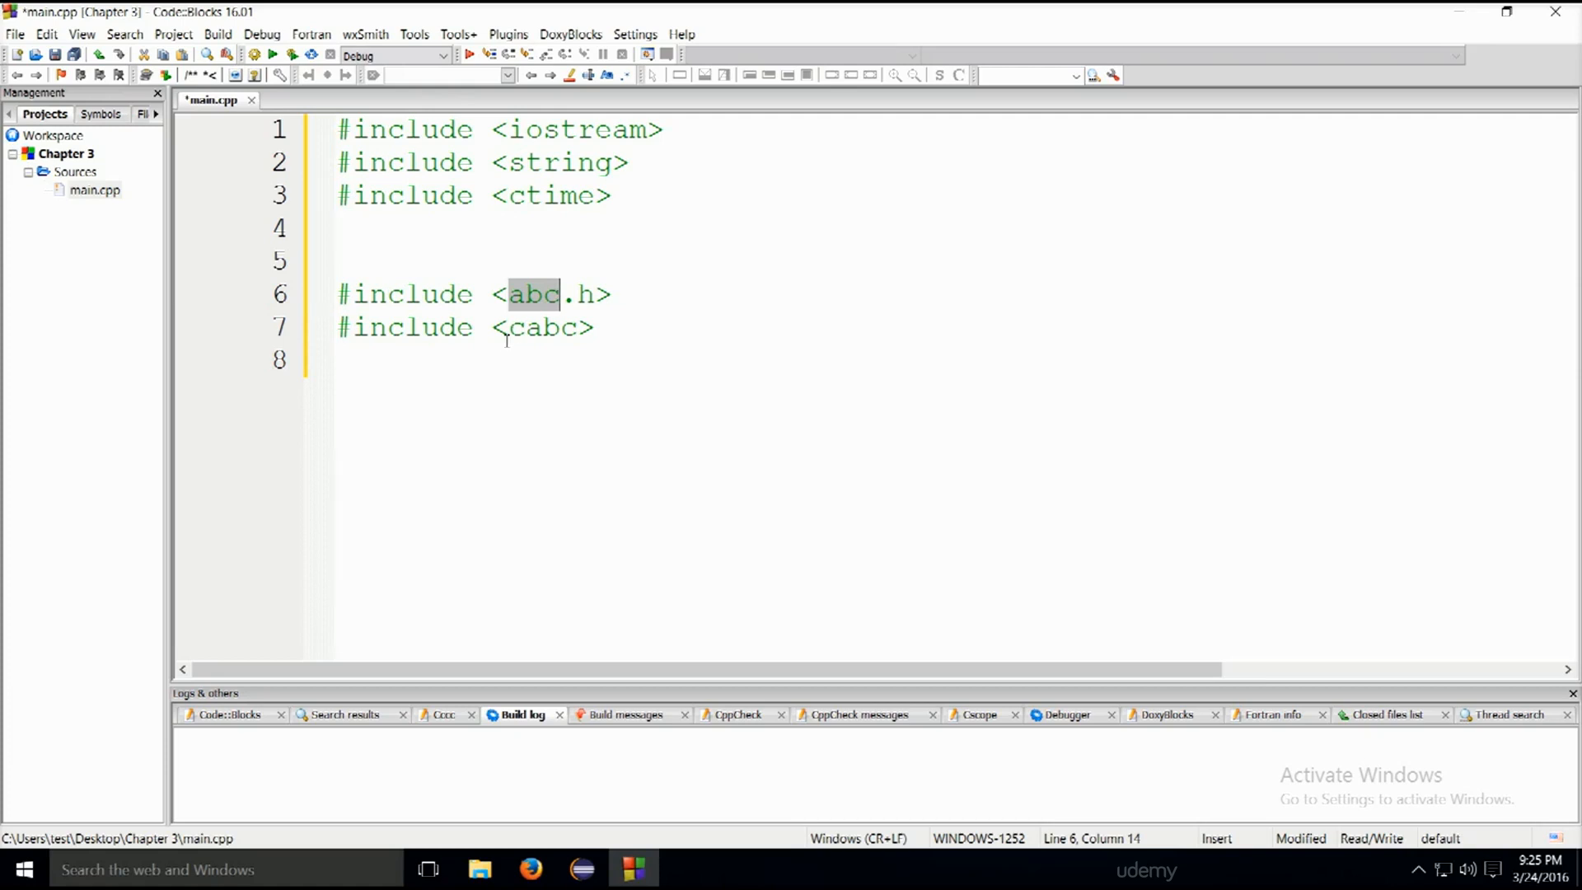
- Highlight the c prefix and the abc part of cabc on line 7 for comparison
{"action": "left_click", "coordinate": [510, 328]}
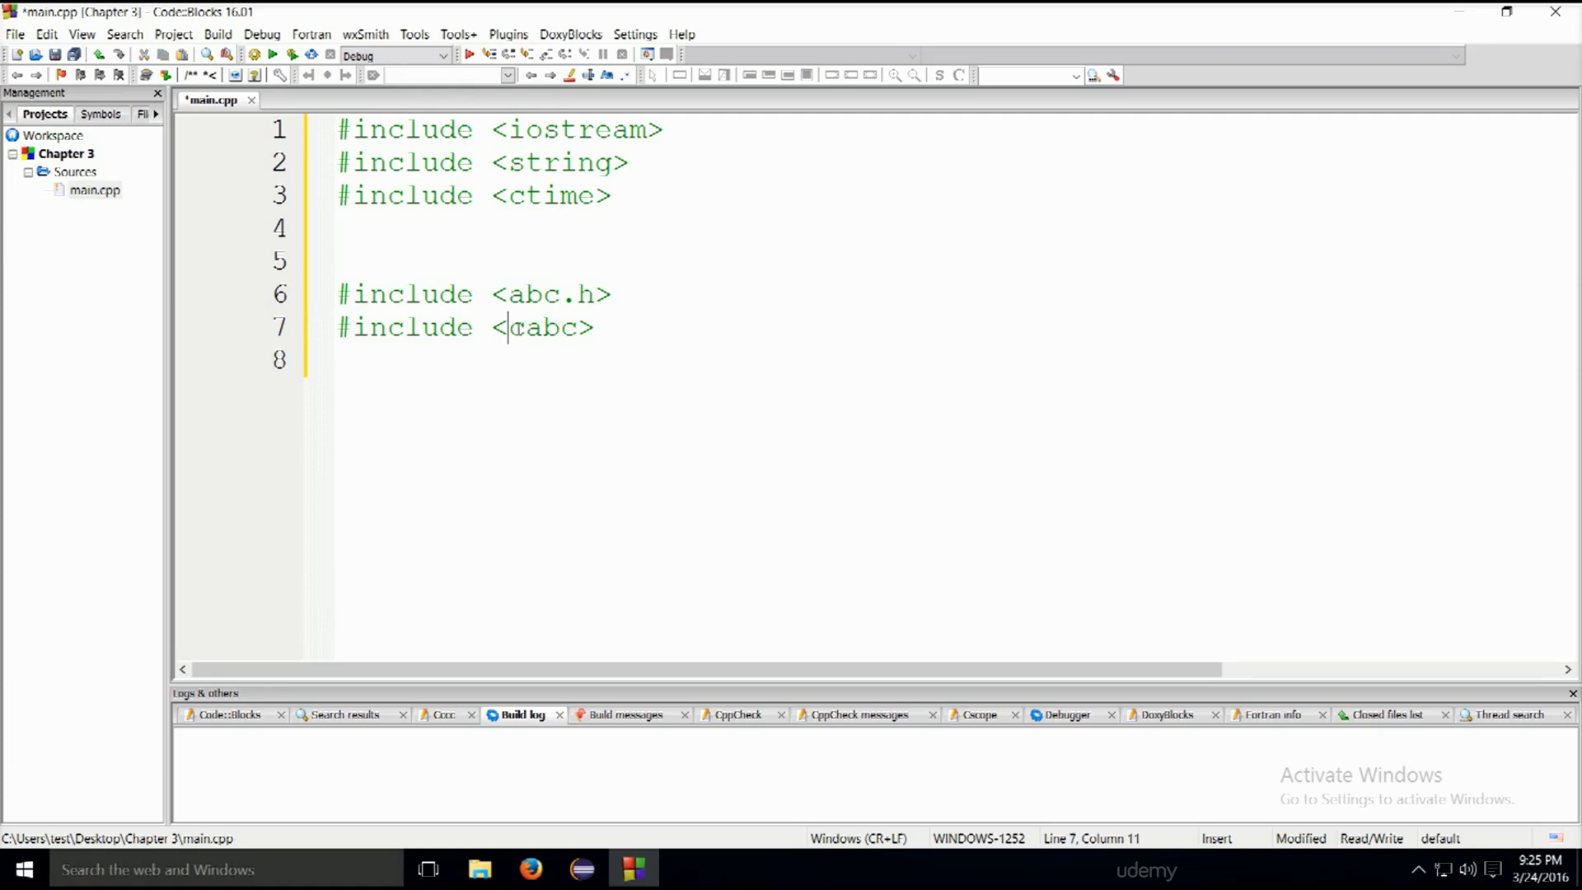
{"action": "left_click_drag", "start_coordinate": [510, 327], "coordinate": [524, 329]}
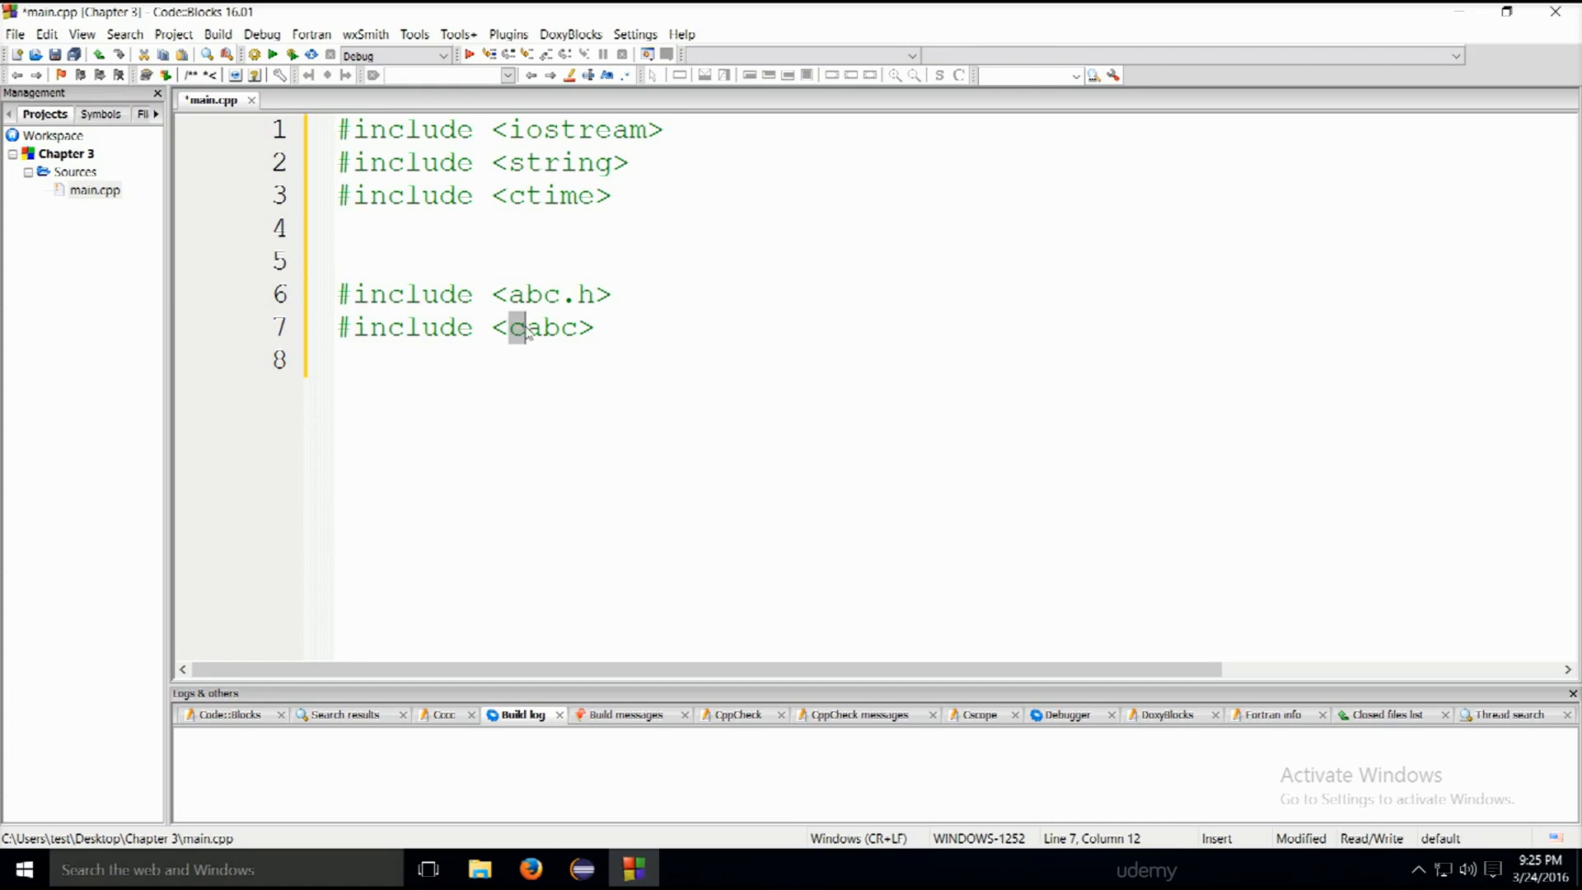
{"action": "double_click", "coordinate": [524, 329]}
{"action": "double_click", "coordinate": [524, 329]}
{"action": "left_click", "coordinate": [525, 329]}
{"action": "left_click", "coordinate": [577, 328]}
{"action": "key", "text": "ctrl+shift+Left"}
{"action": "triple_click", "coordinate": [576, 327]}
{"action": "left_click", "coordinate": [524, 328]}
{"action": "key", "text": "shift+Right"}
{"action": "key", "text": "shift+Right"}
{"action": "key", "text": "shift+Right"}
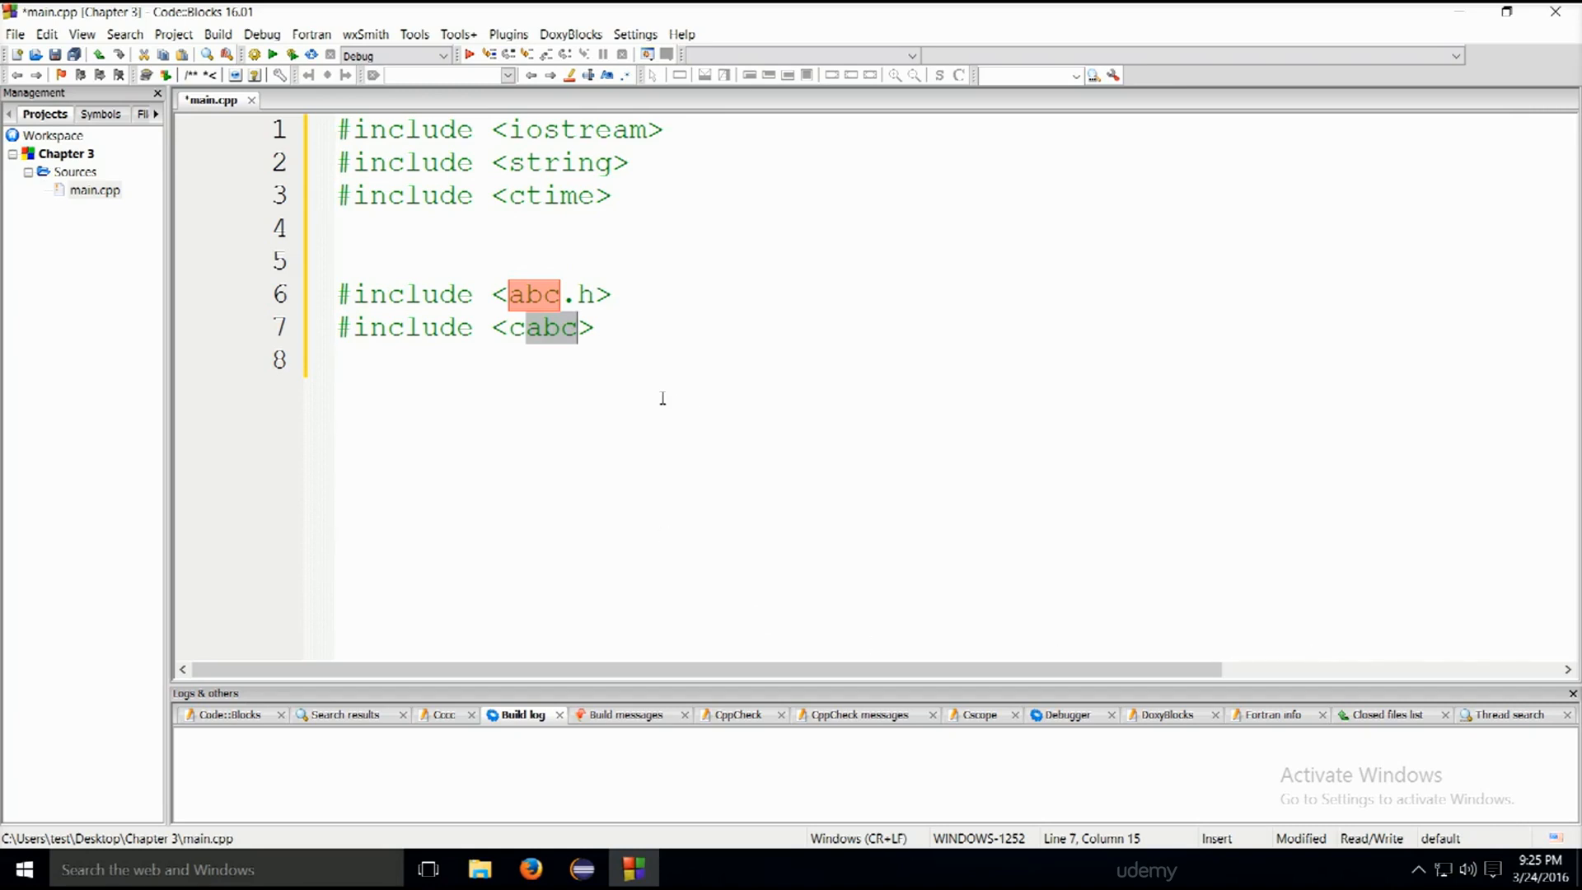
- Replace the abc includes with #include <stdlib.h> and #include <cstdlib> on lines 6-7
{"action": "left_click_drag", "start_coordinate": [737, 315], "coordinate": [327, 281]}
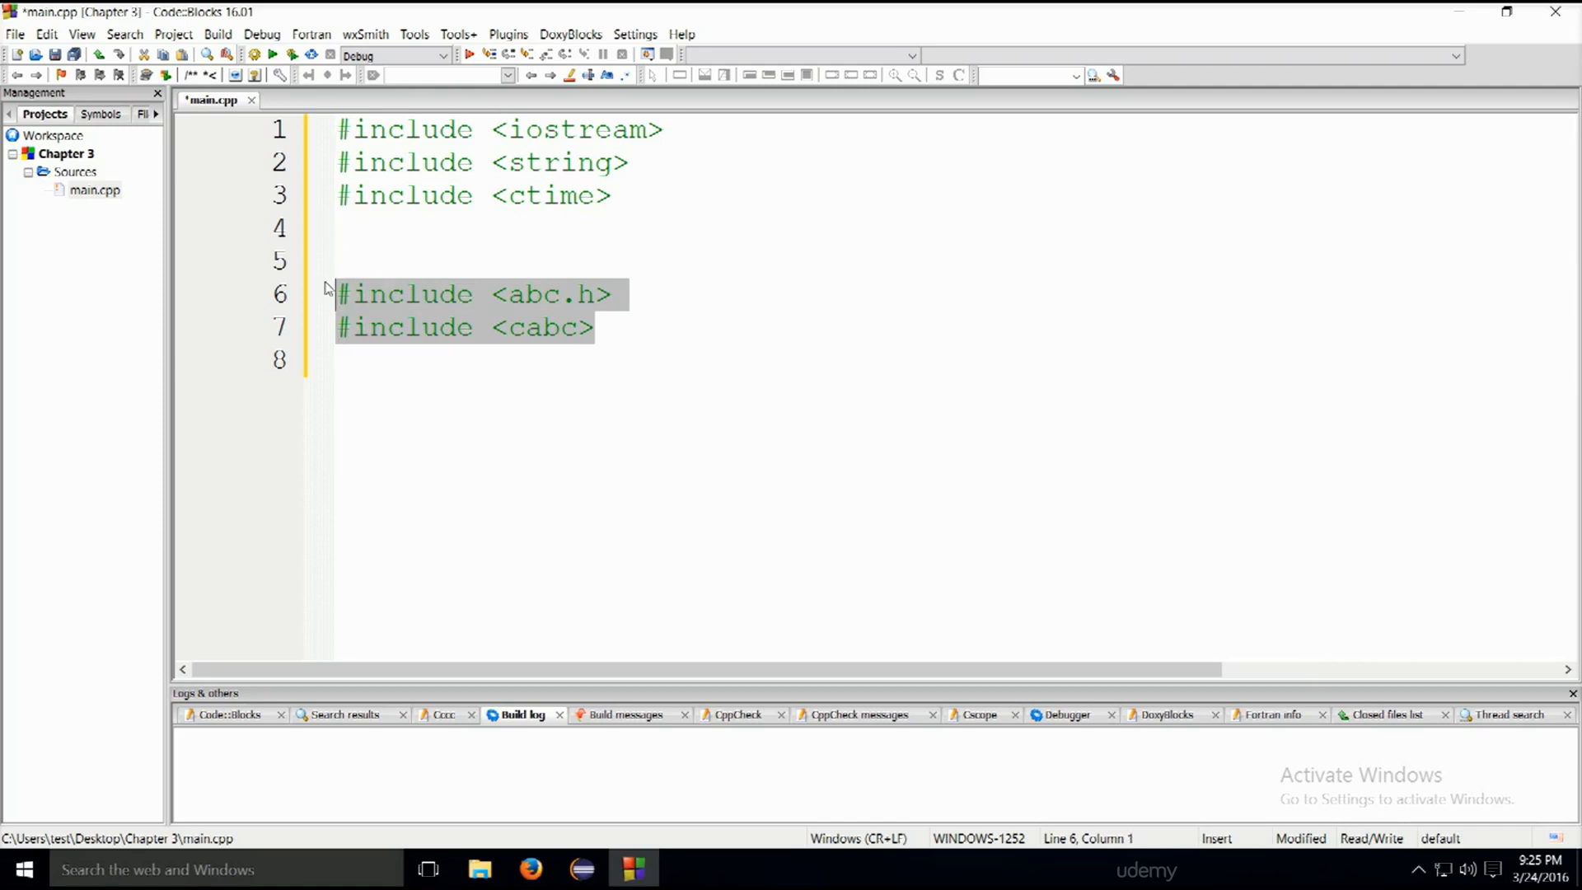
{"action": "key", "text": "Delete"}
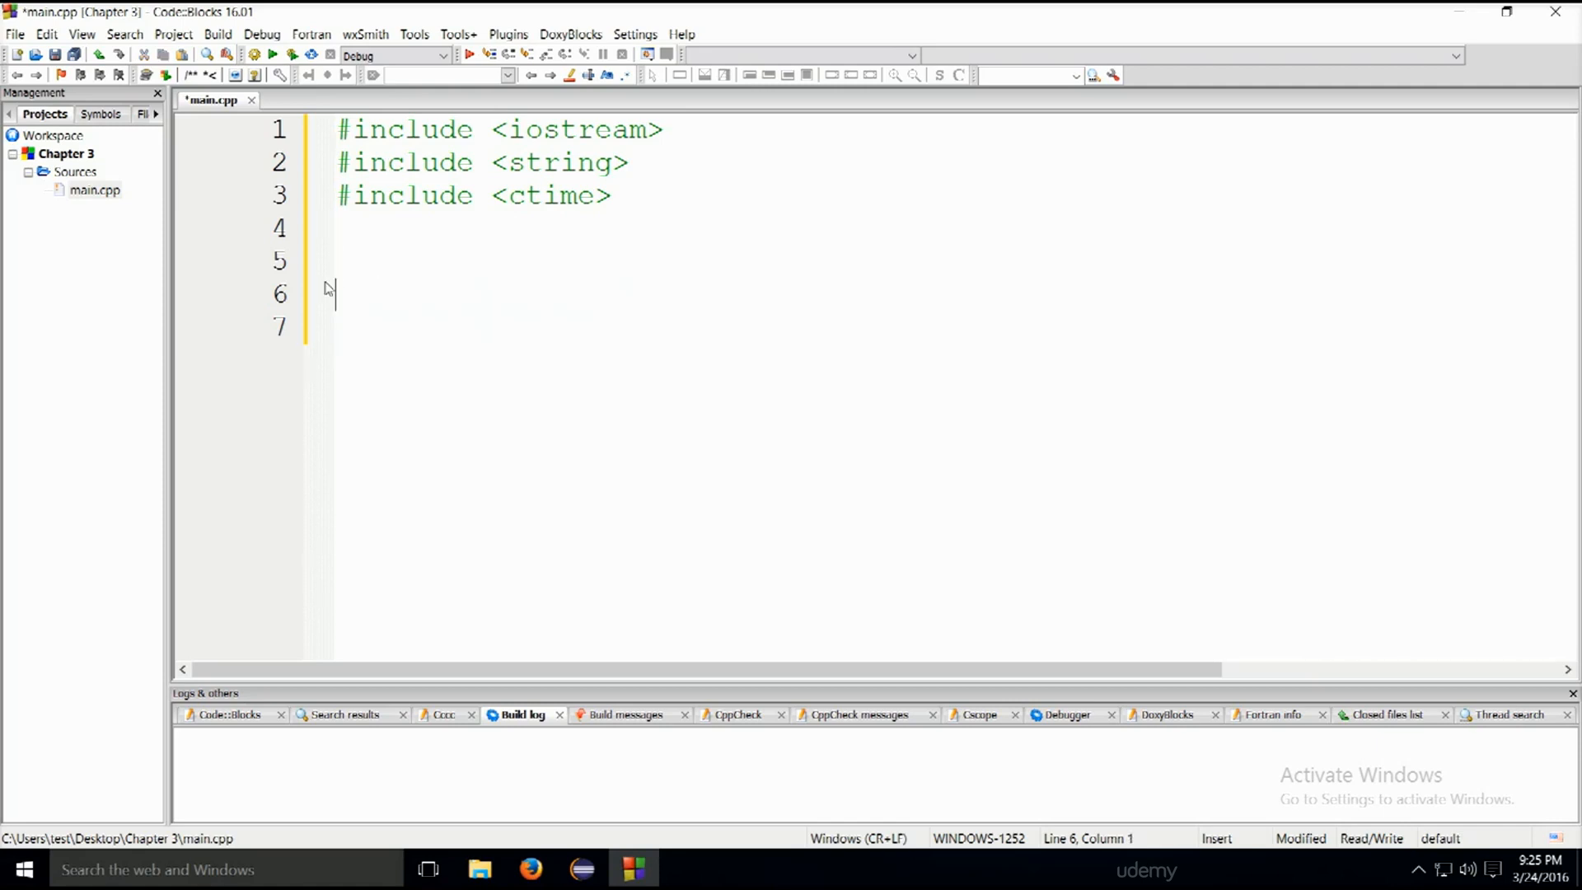
{"action": "type", "text": "#include <"}
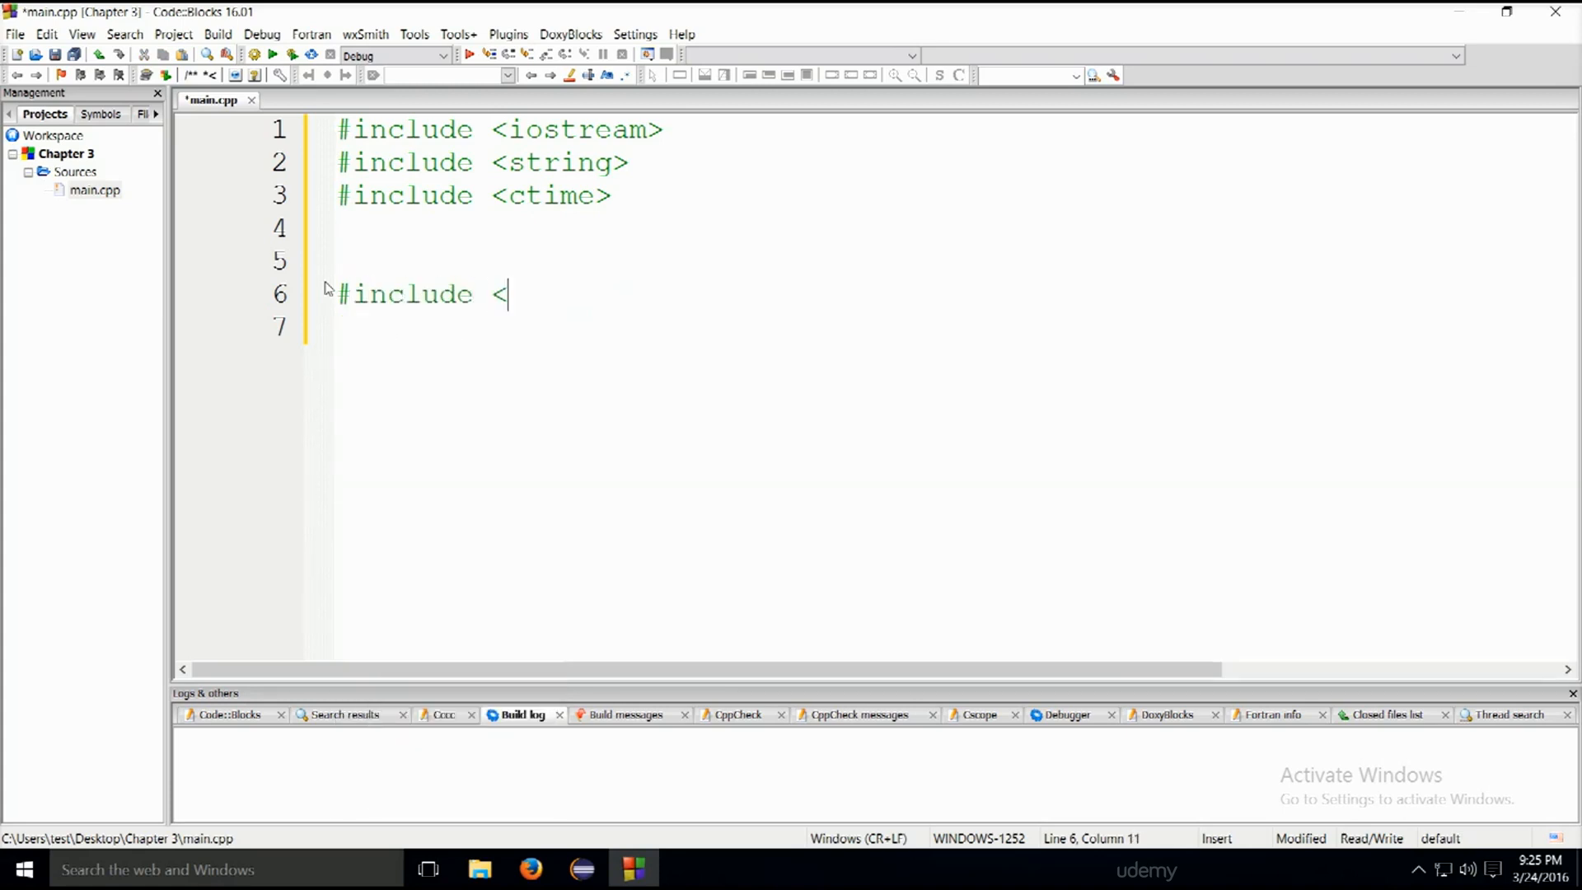
{"action": "type", "text": "stdlib.h"}
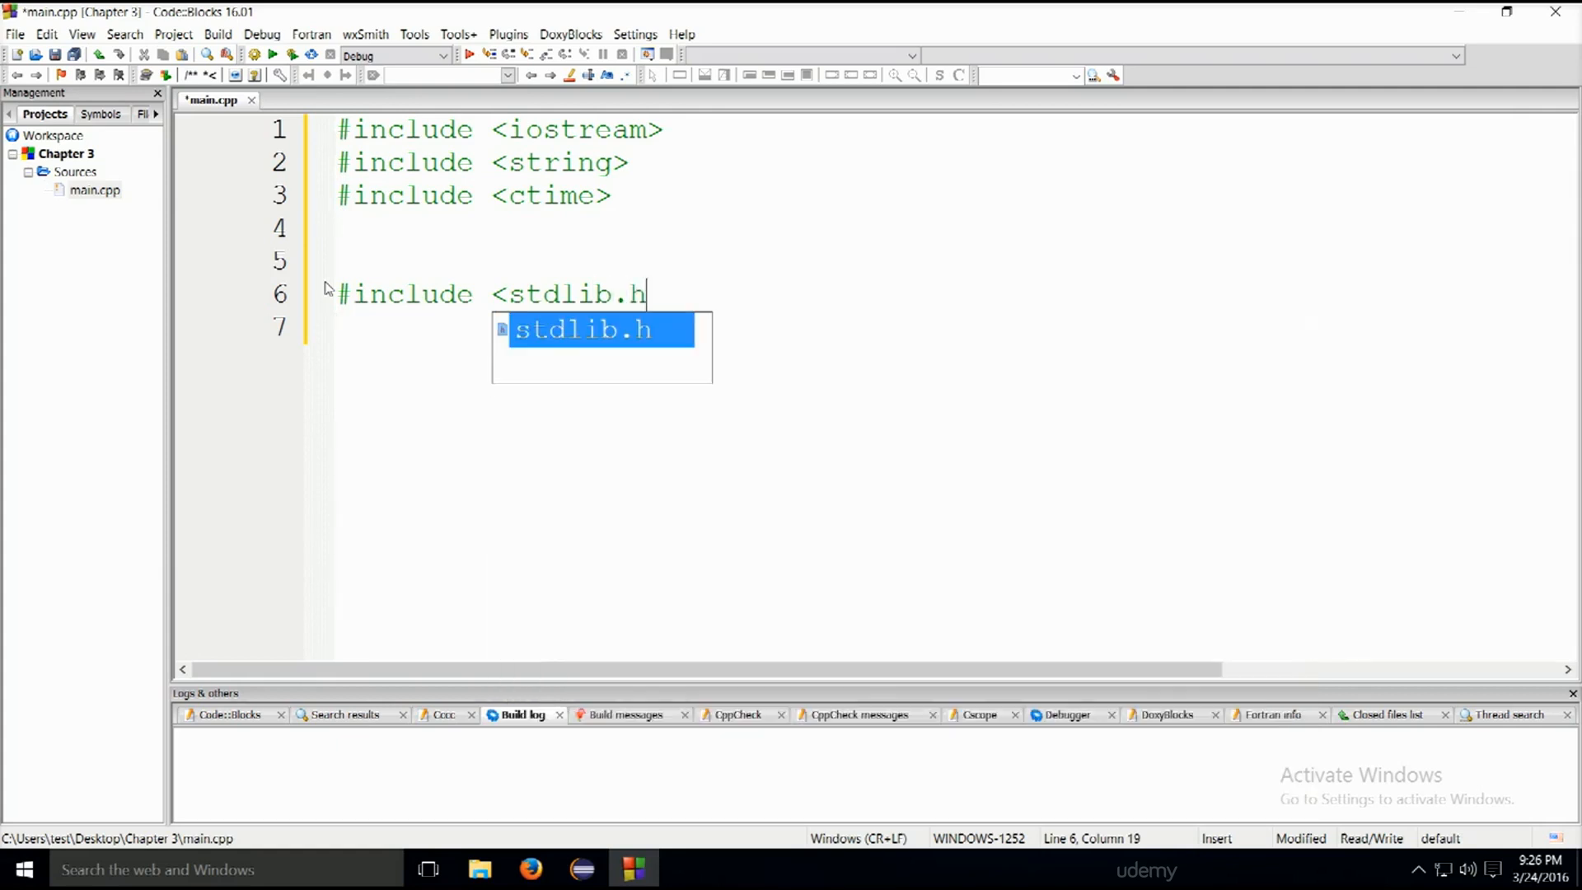
{"action": "type", "text": ">"}
{"action": "key", "text": "Return"}
{"action": "type", "text": "#include <"}
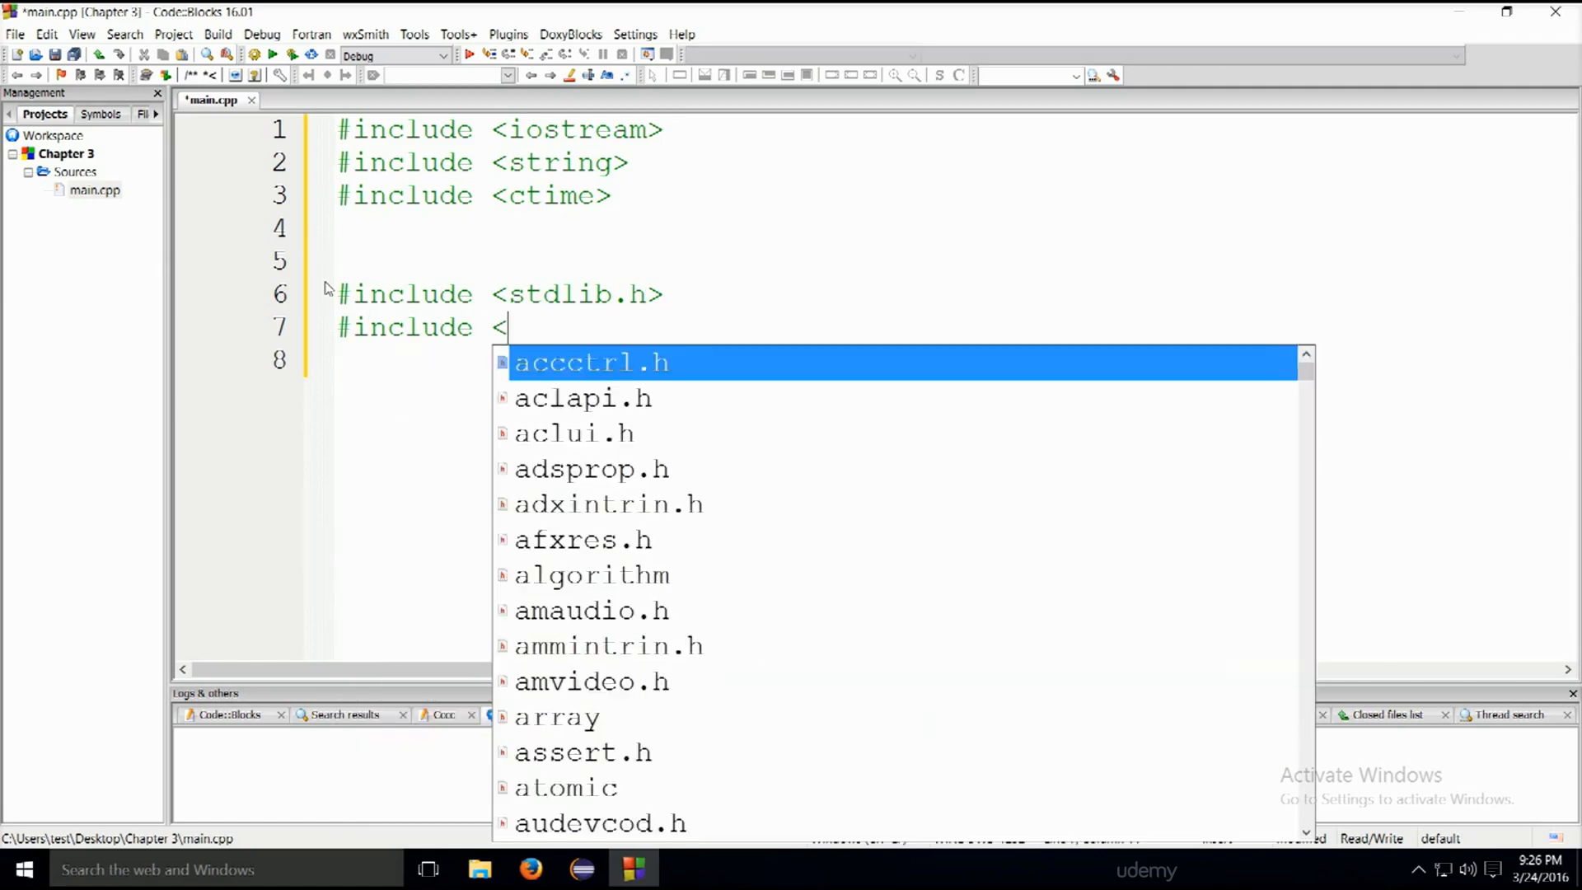
{"action": "type", "text": "cstdlib>"}
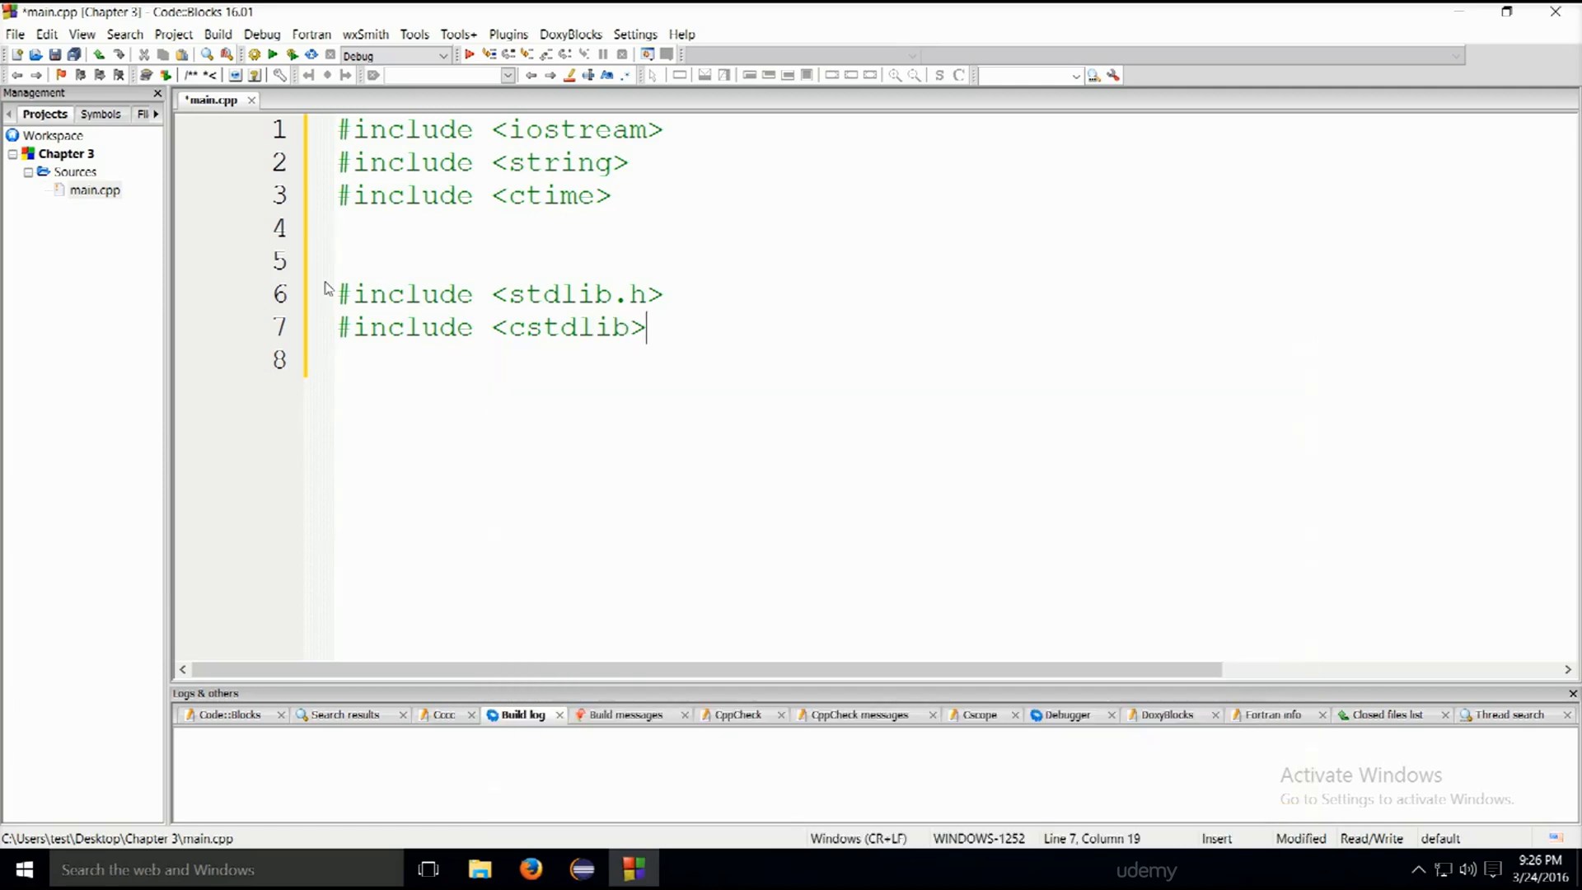
- Add #include <time.h> on line 9 and move the <ctime> include from line 3 to line 10
{"action": "key", "text": "Return"}
{"action": "key", "text": "Return"}
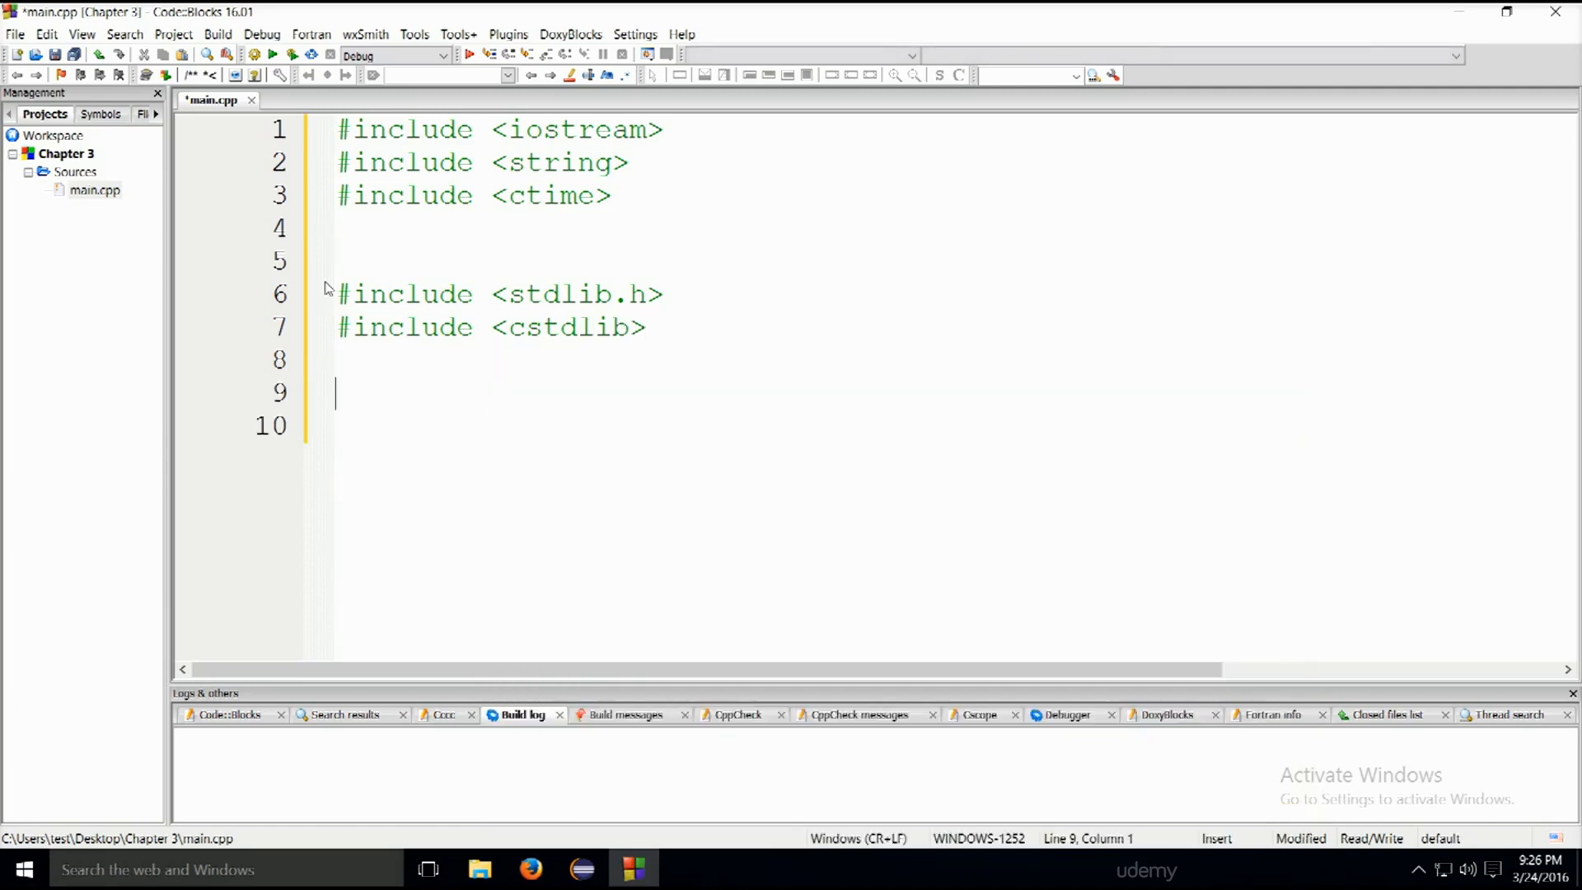
{"action": "type", "text": "#include"}
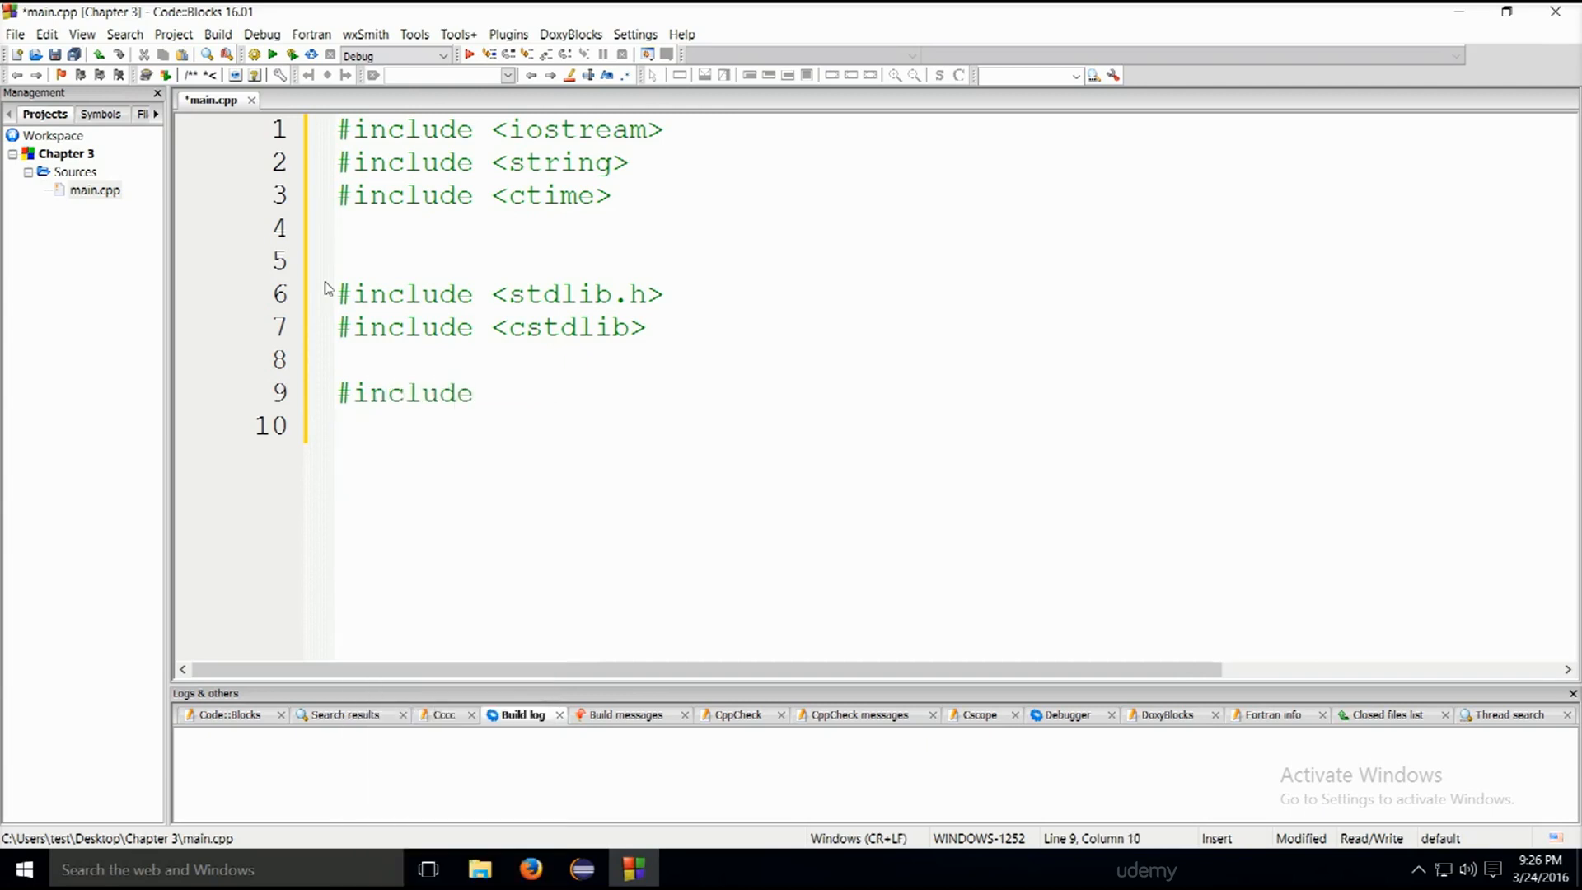
{"action": "type", "text": " <time.h>"}
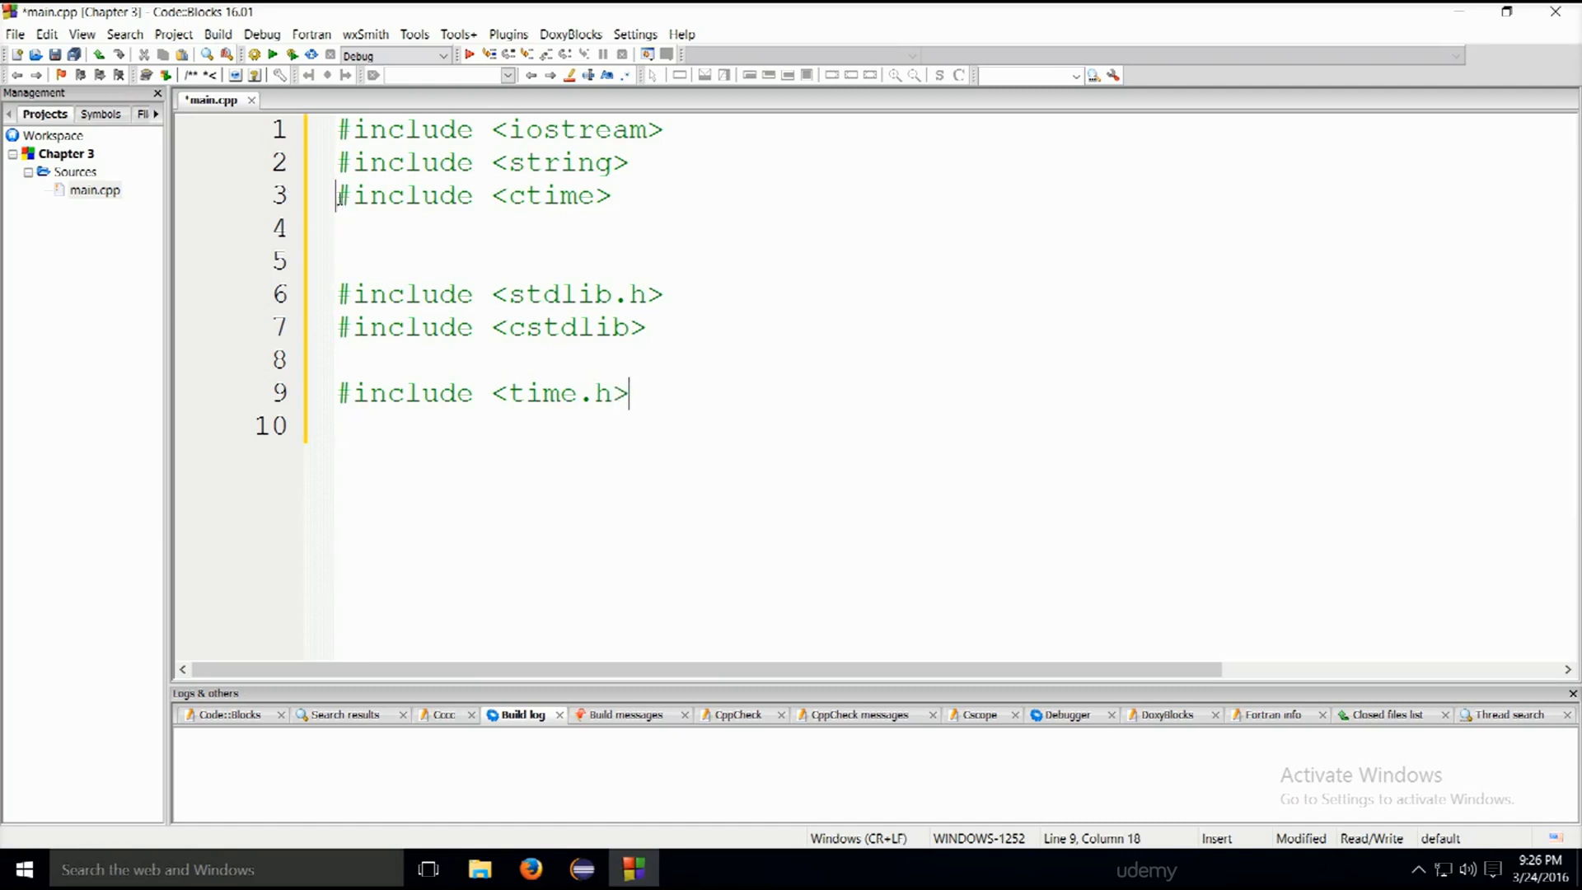
{"action": "left_click_drag", "start_coordinate": [344, 199], "coordinate": [686, 206]}
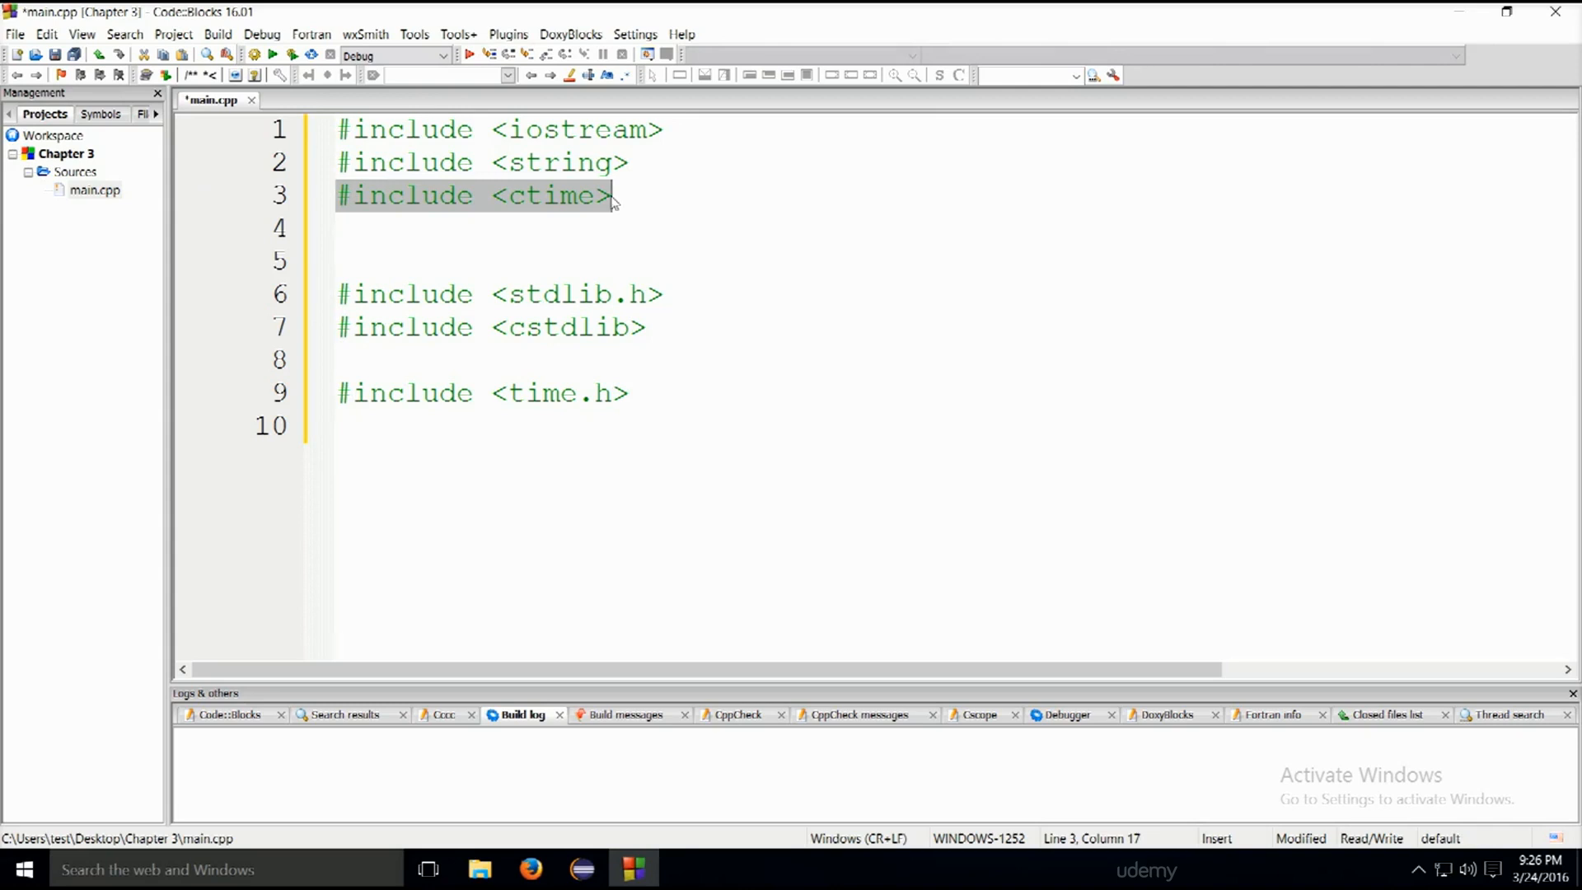
{"action": "key", "text": "Delete"}
{"action": "left_click", "coordinate": [653, 402]}
{"action": "key", "text": "Return"}
{"action": "type", "text": "#include <ctime>"}
{"action": "left_click", "coordinate": [588, 393]}
{"action": "left_click_drag", "start_coordinate": [595, 426], "coordinate": [542, 426]}
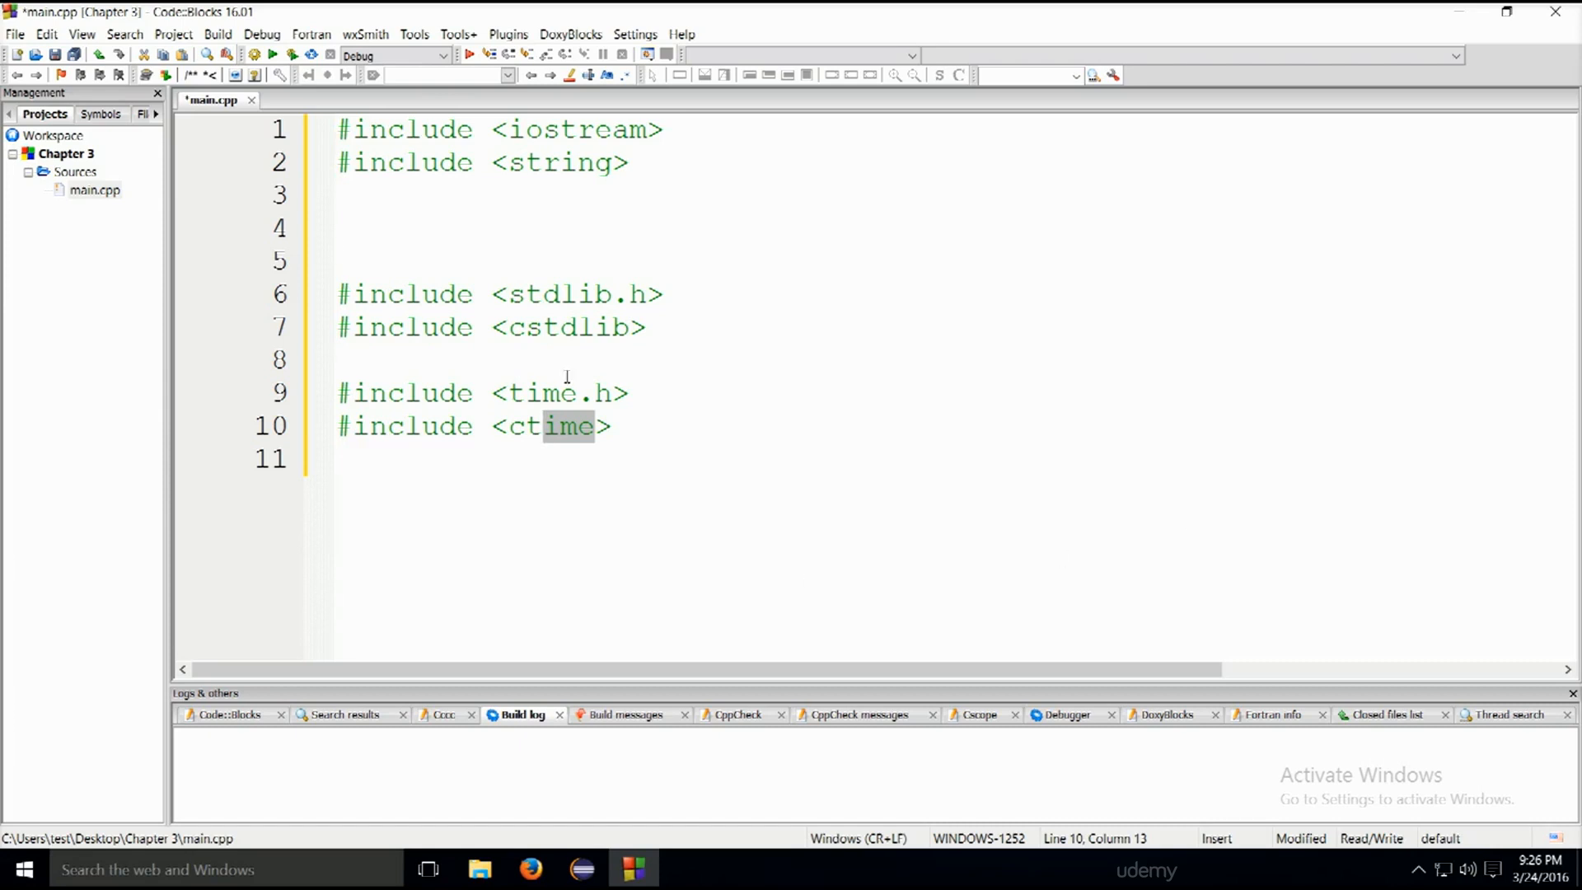
- Add the quoted-path include #include "SomeLib.h" on line 12 and highlight the file name
{"action": "left_click", "coordinate": [646, 431]}
{"action": "key", "text": "Down"}
{"action": "key", "text": "Return"}
{"action": "key", "text": "Return"}
{"action": "key", "text": "Up"}
{"action": "type", "text": "#i"}
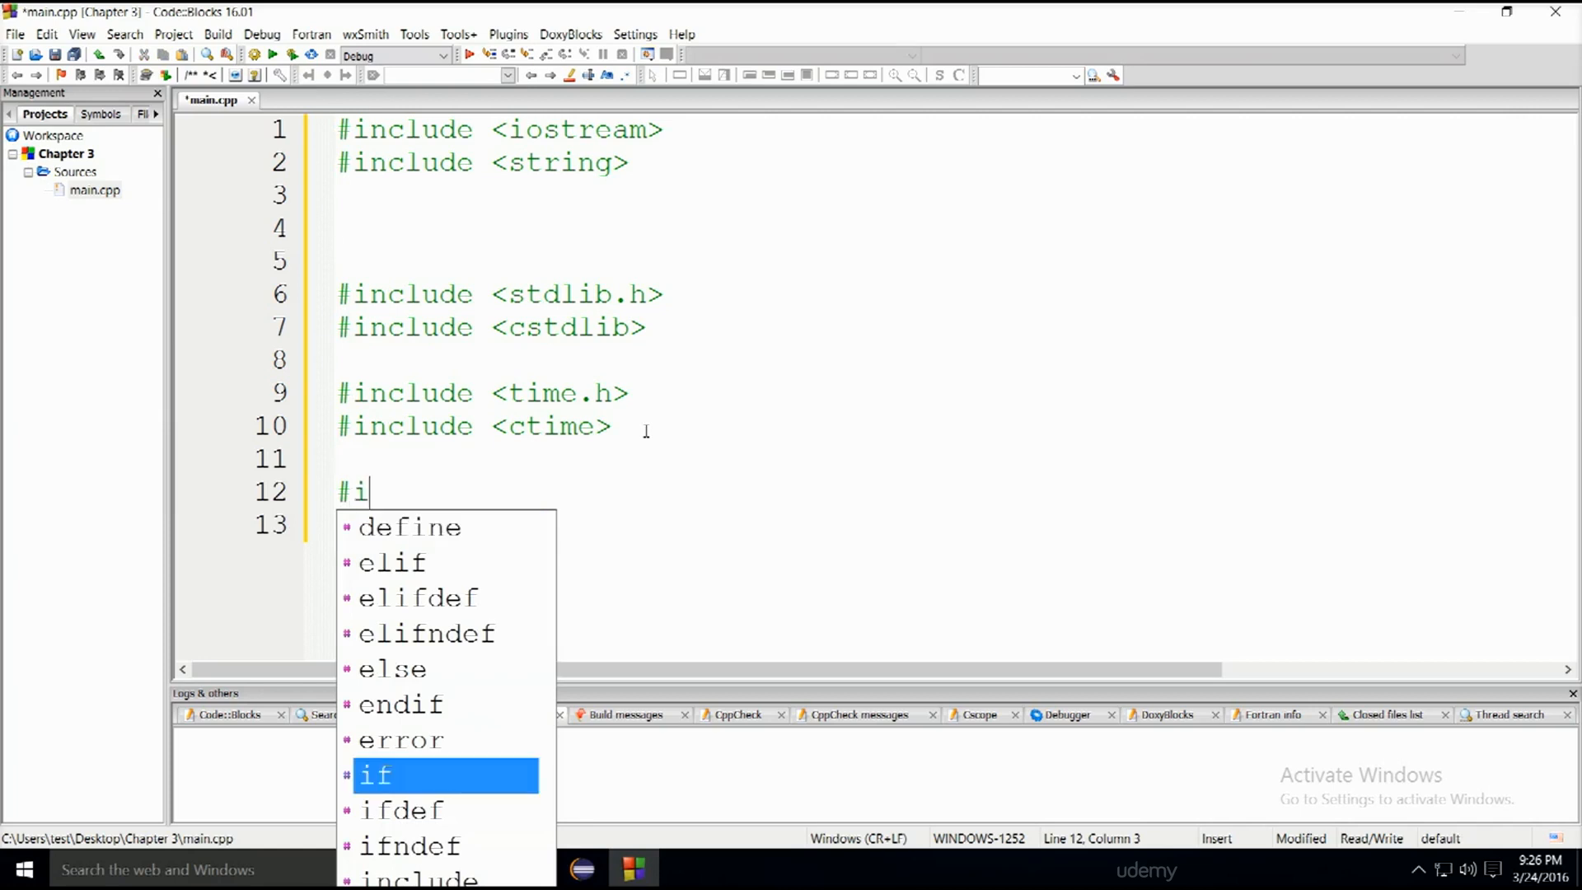
{"action": "type", "text": "nclude \""}
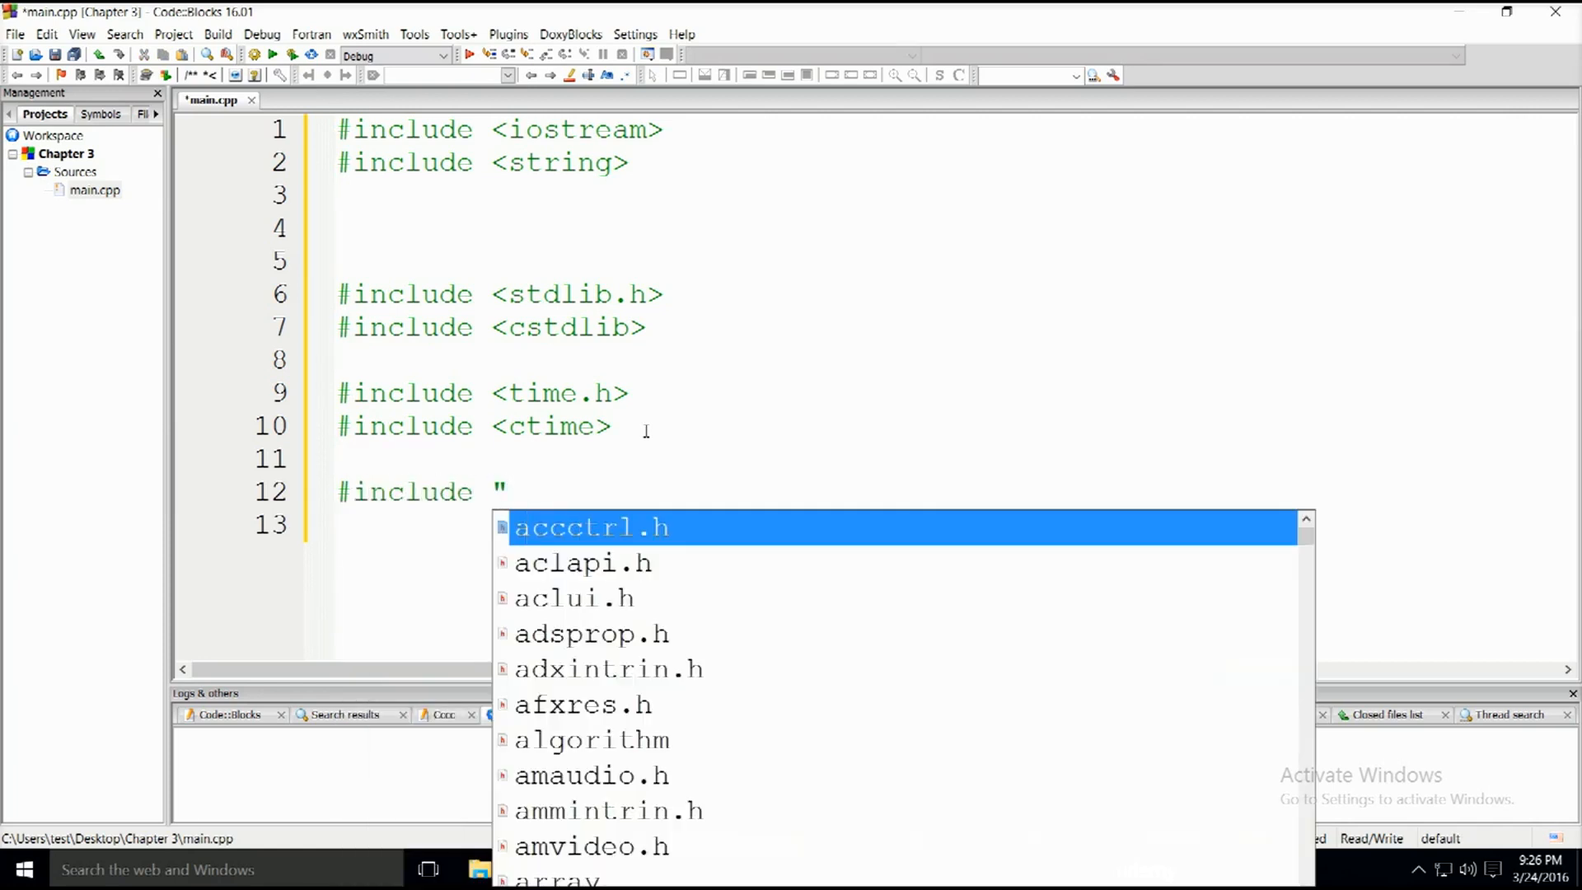
{"action": "type", "text": "Some"}
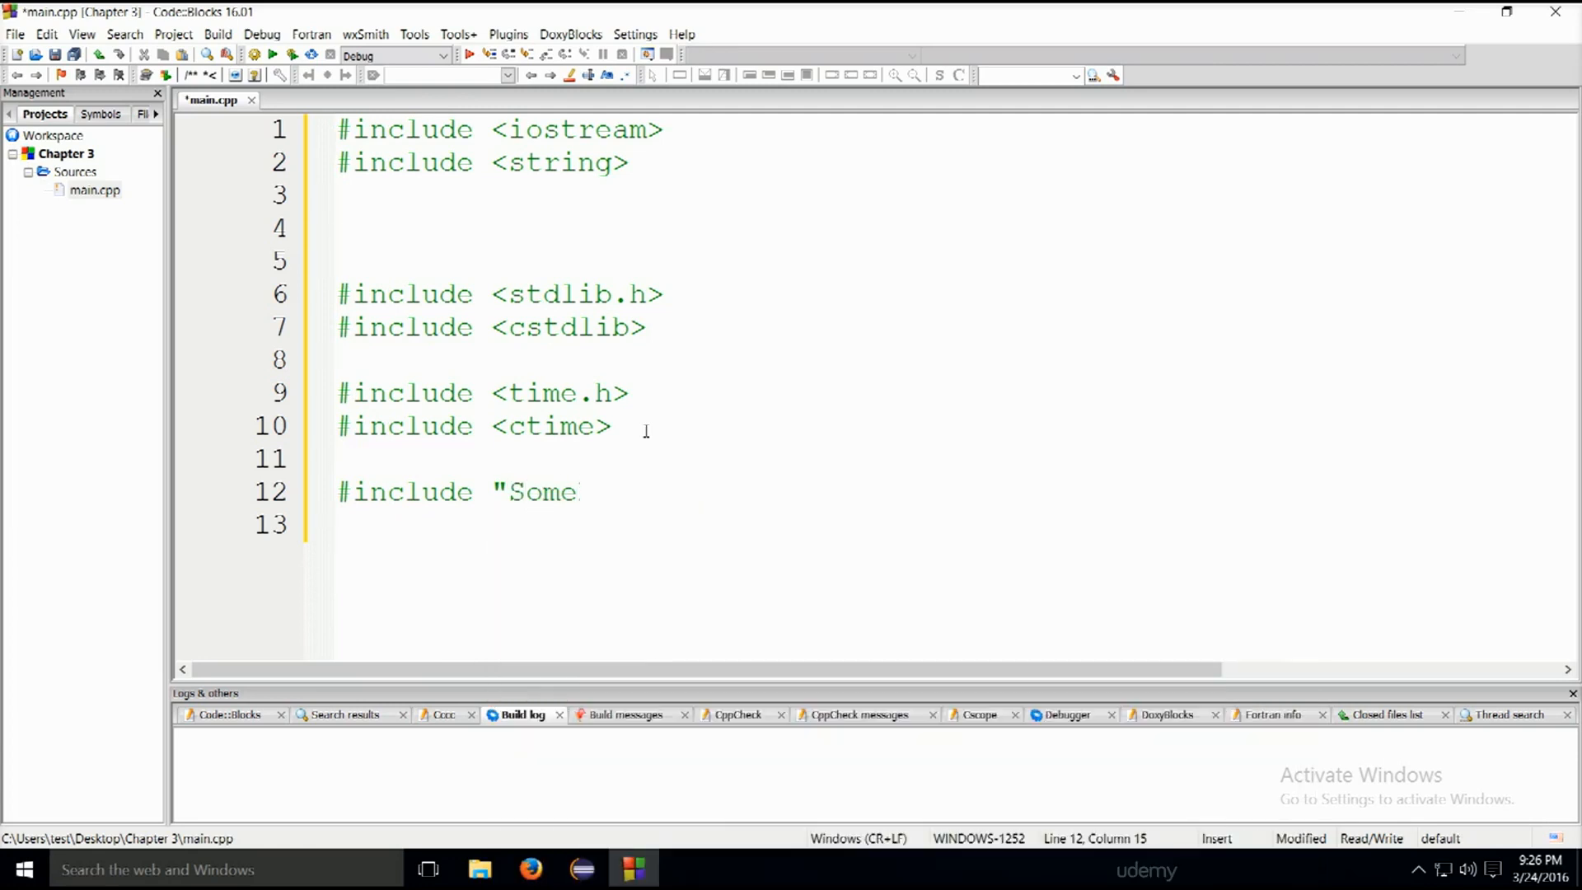
{"action": "type", "text": "Lib.h@"}
{"action": "key", "text": "BackSpace"}
{"action": "type", "text": "\""}
{"action": "left_click_drag", "start_coordinate": [507, 491], "coordinate": [664, 492]}
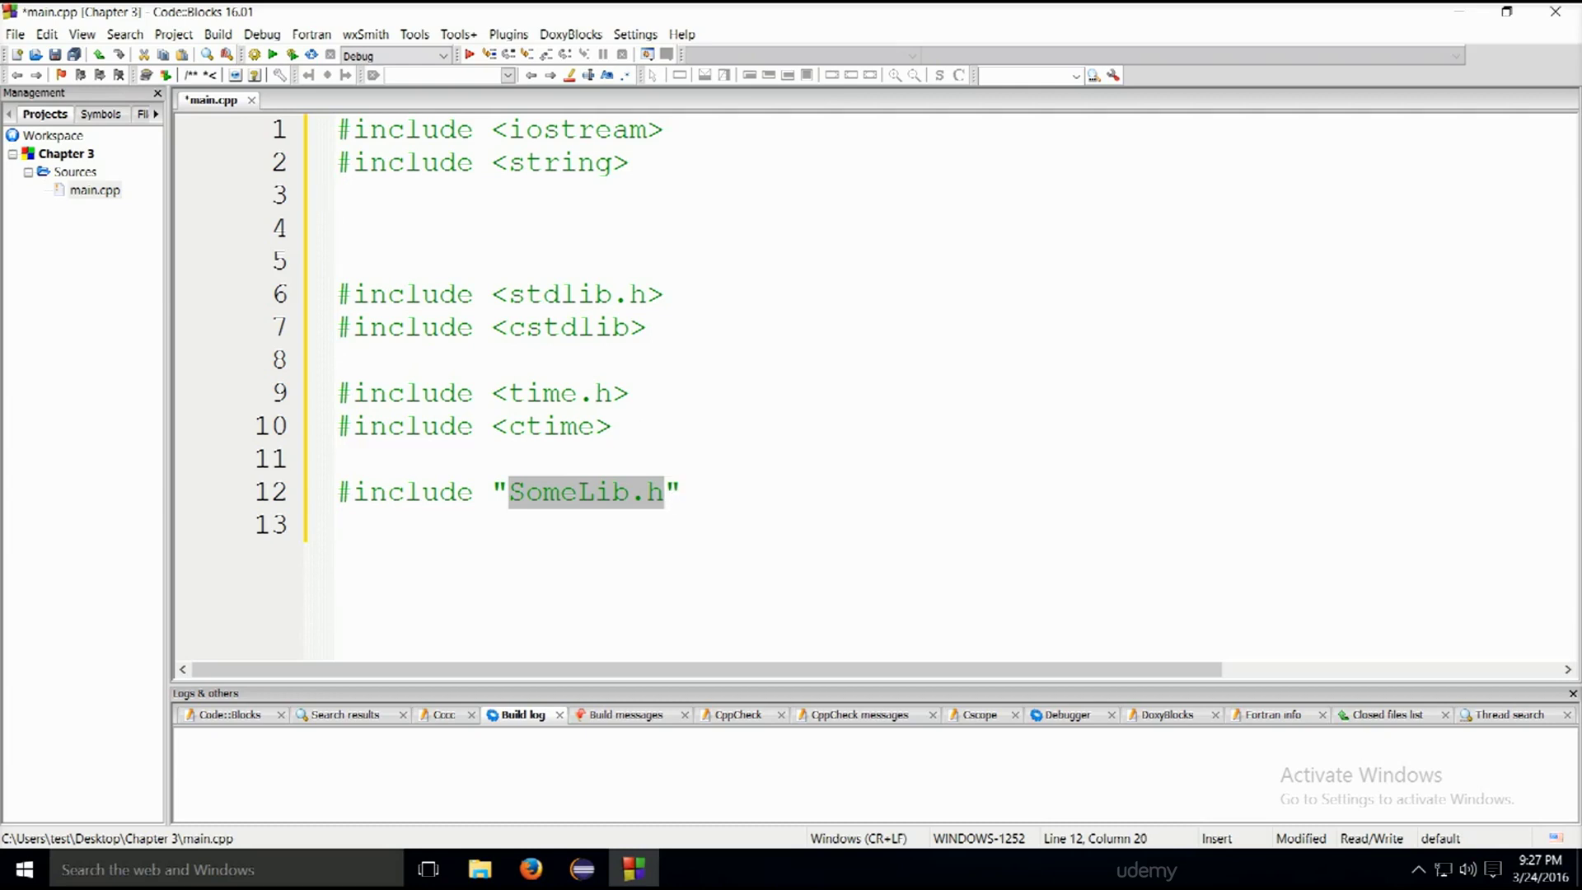
- Reveal the desktop and view the Chapter 3 folder's contents in File Explorer
{"action": "mouse_move", "coordinate": [971, 21]}
{"action": "left_mouse_down"}
{"action": "mouse_move", "coordinate": [1242, 400]}
{"action": "mouse_move", "coordinate": [1135, 175]}
{"action": "left_mouse_up"}
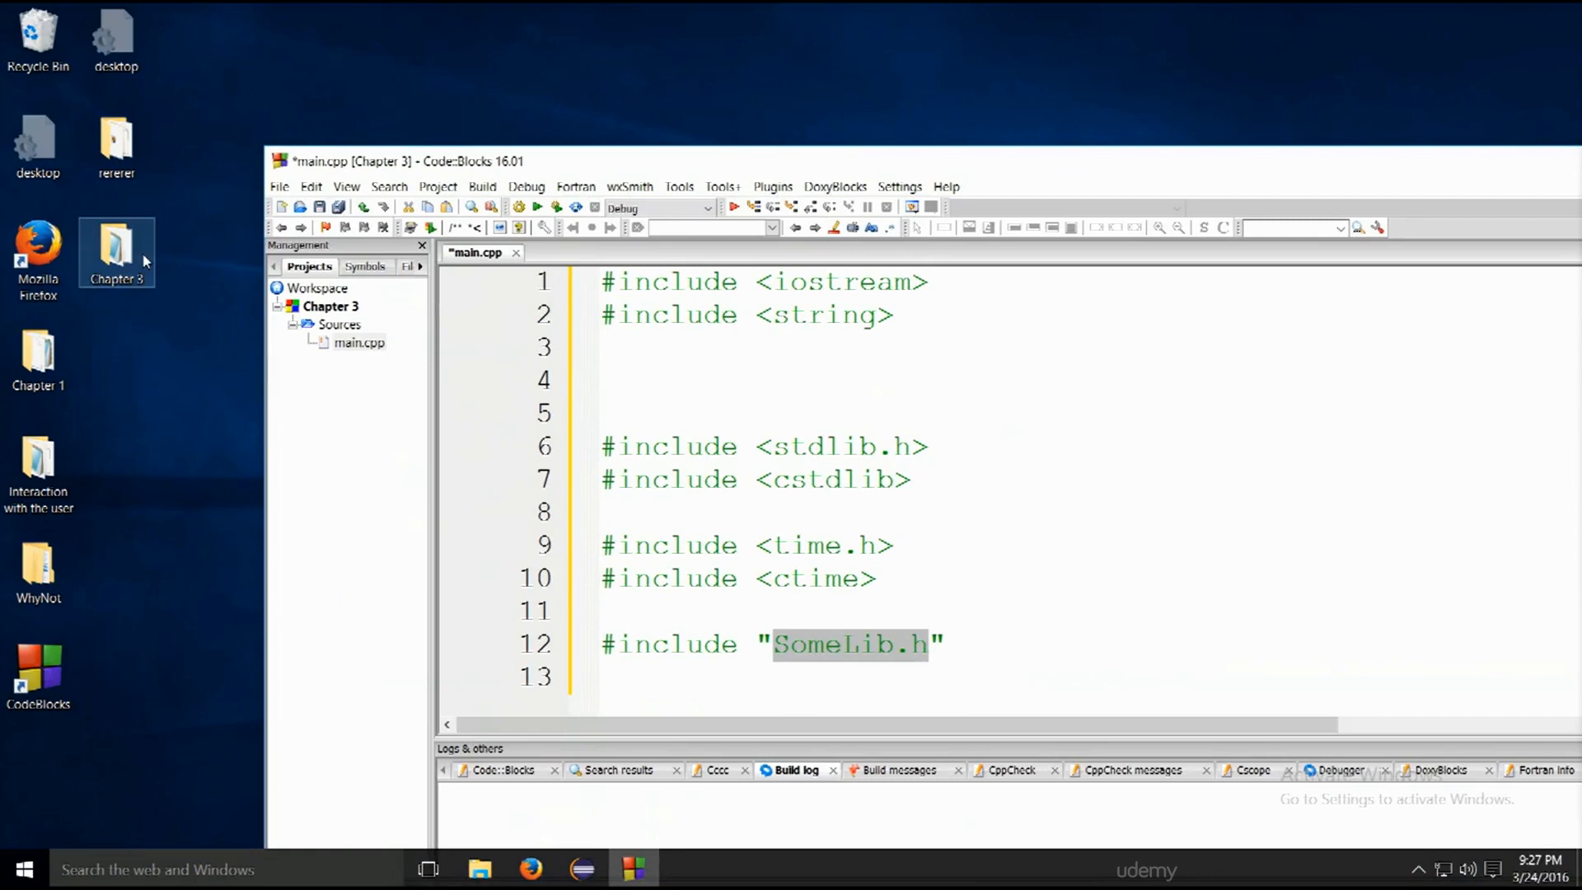
{"action": "double_click", "coordinate": [140, 254]}
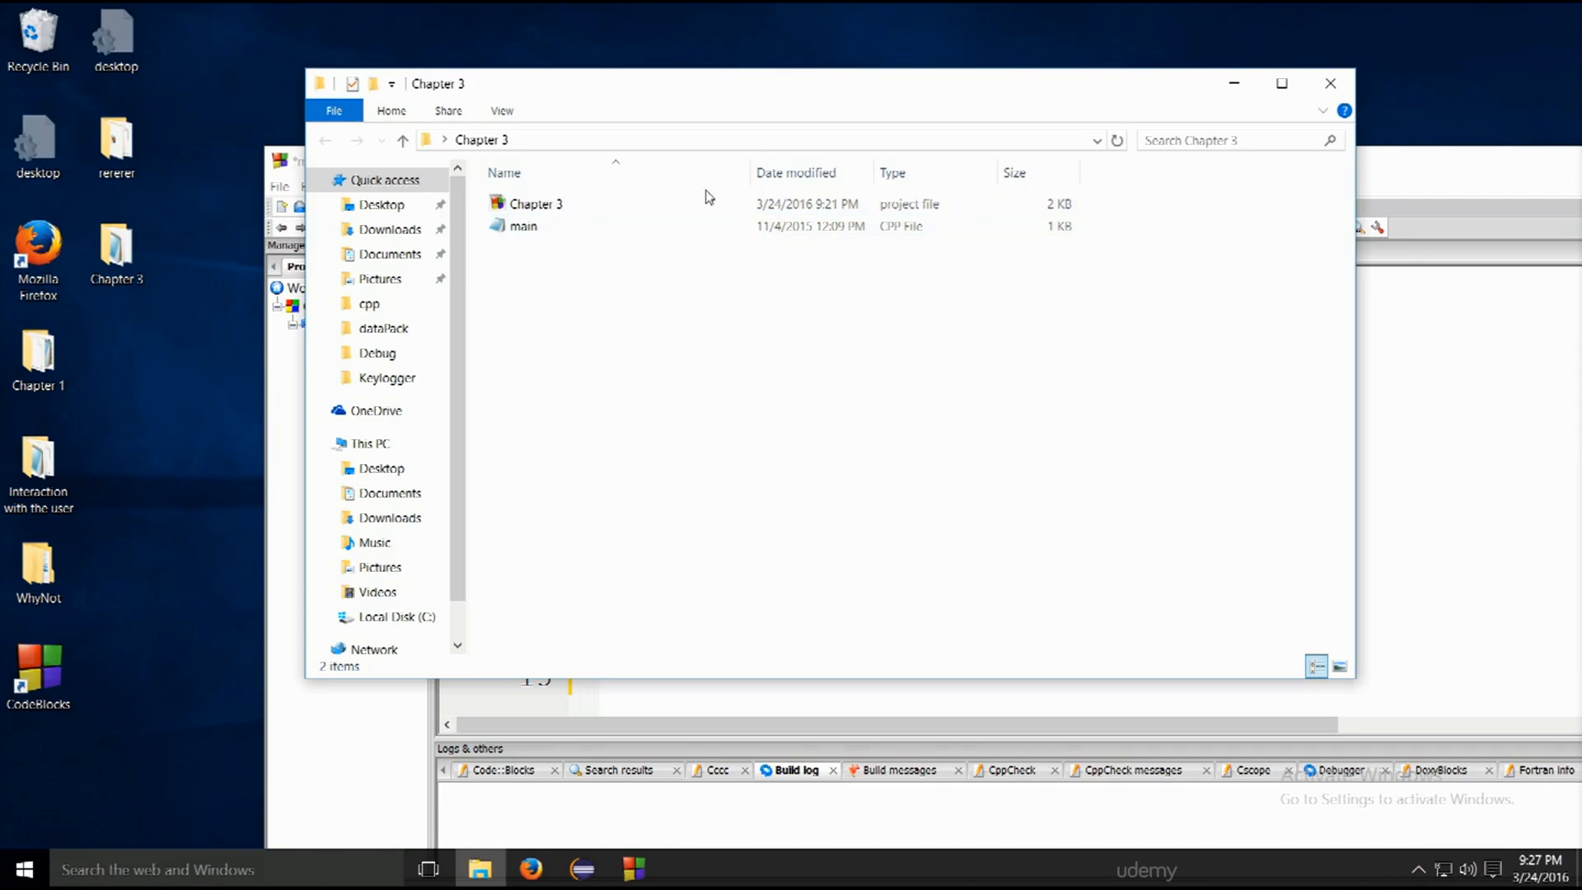
{"action": "mouse_move", "coordinate": [814, 91]}
{"action": "left_mouse_down"}
{"action": "mouse_move", "coordinate": [837, 184]}
{"action": "mouse_move", "coordinate": [840, 36]}
{"action": "left_mouse_up"}
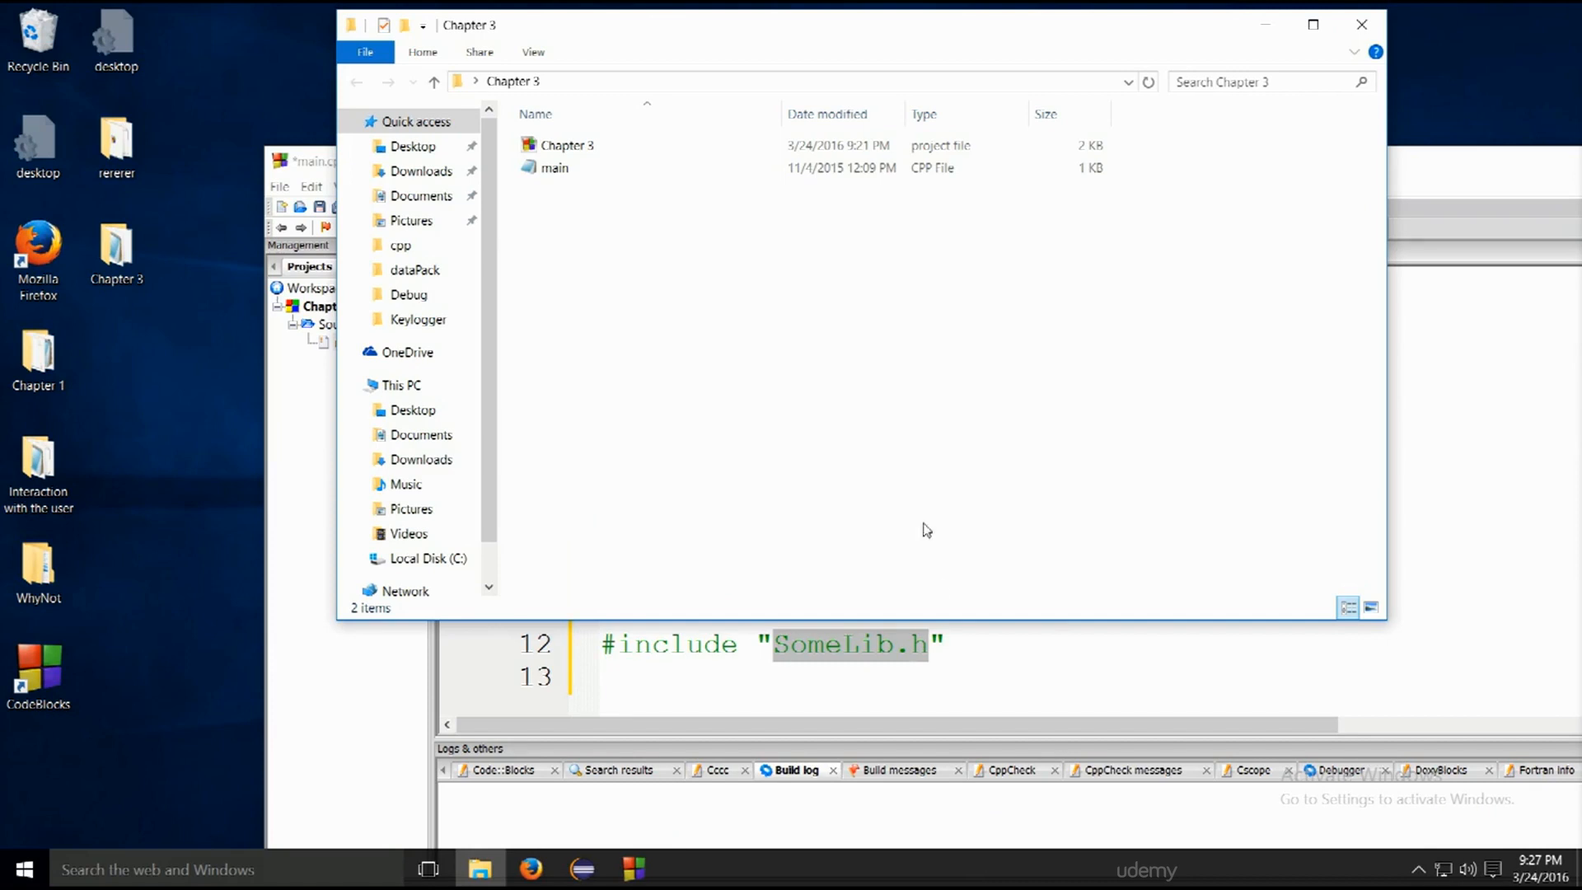
- Bring Code::Blocks back maximized with the cursor at SomeLib.h on line 12
{"action": "left_click", "coordinate": [997, 665]}
{"action": "double_click", "coordinate": [1161, 170]}
{"action": "left_click", "coordinate": [509, 491]}
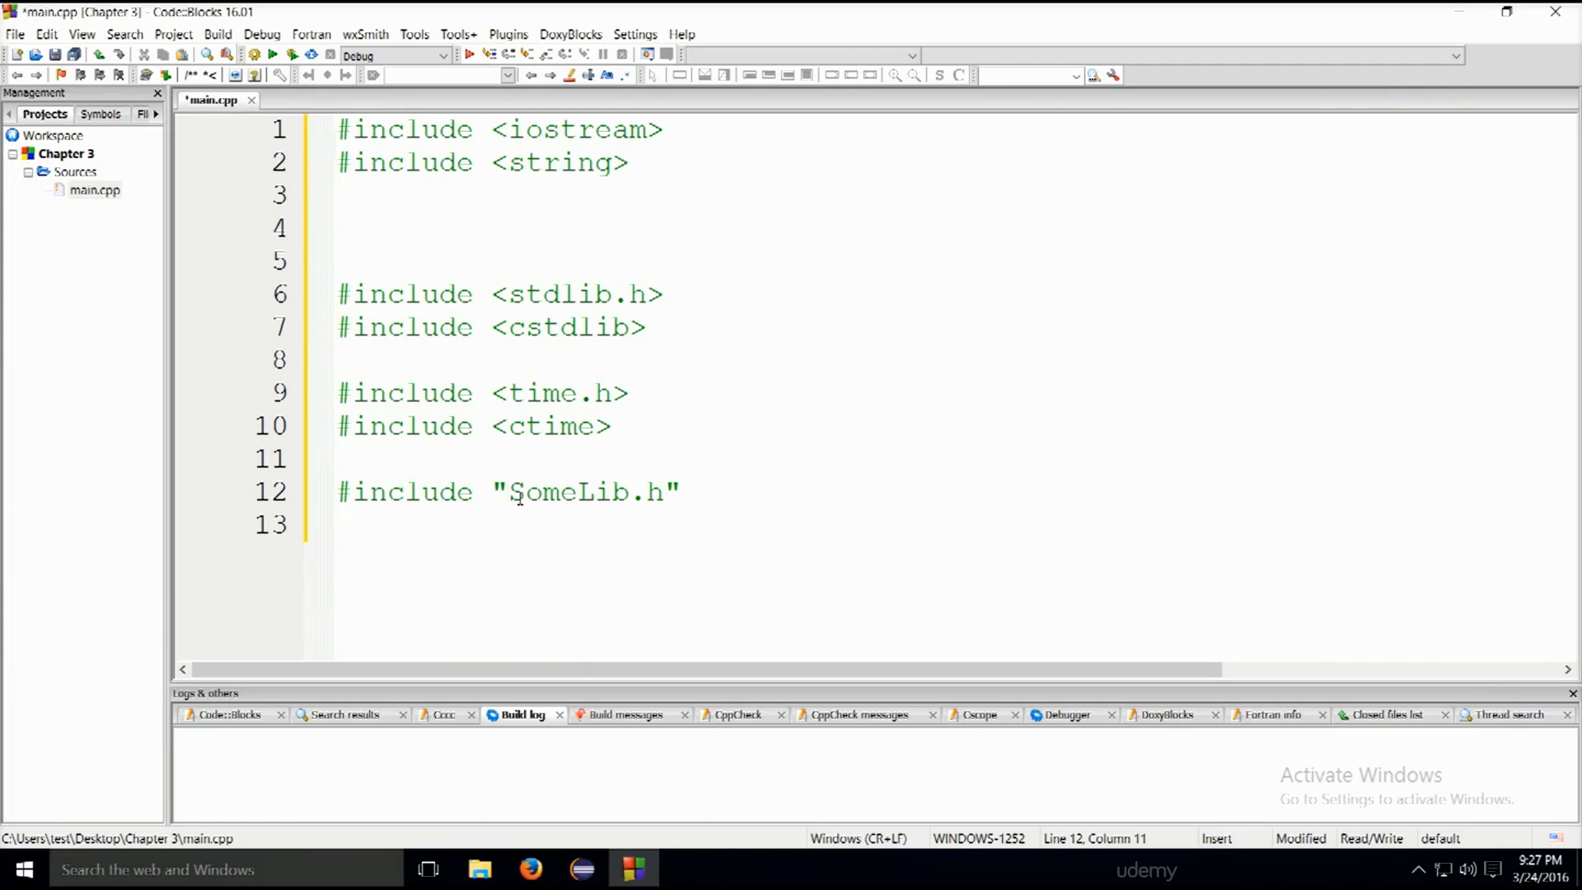
{"action": "type", "text": "/"}
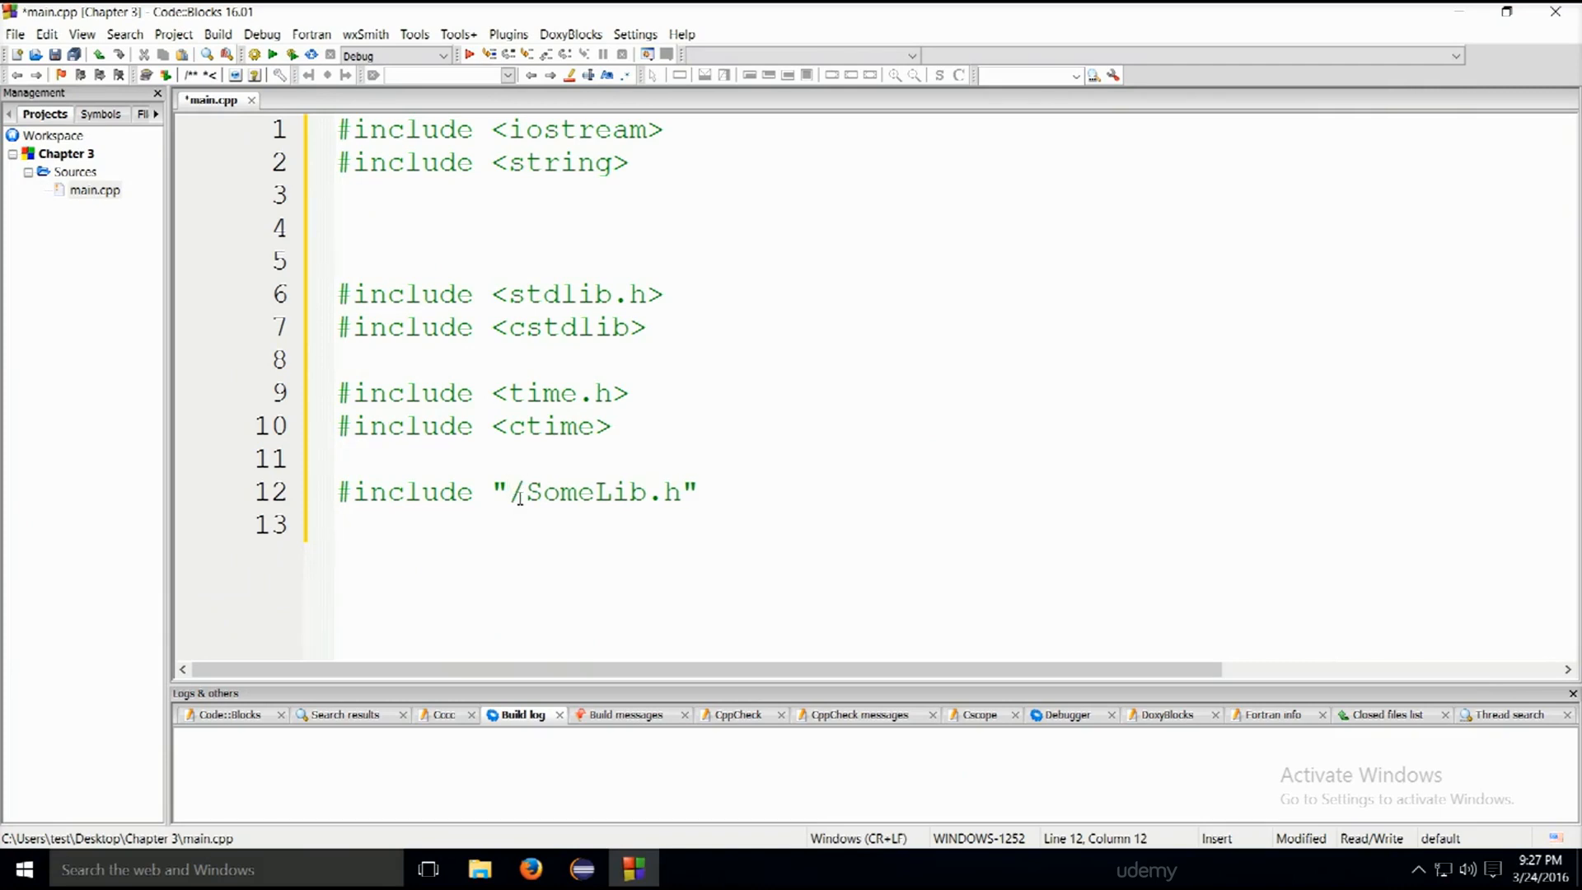
{"action": "type", "text": "path/to/the/file/"}
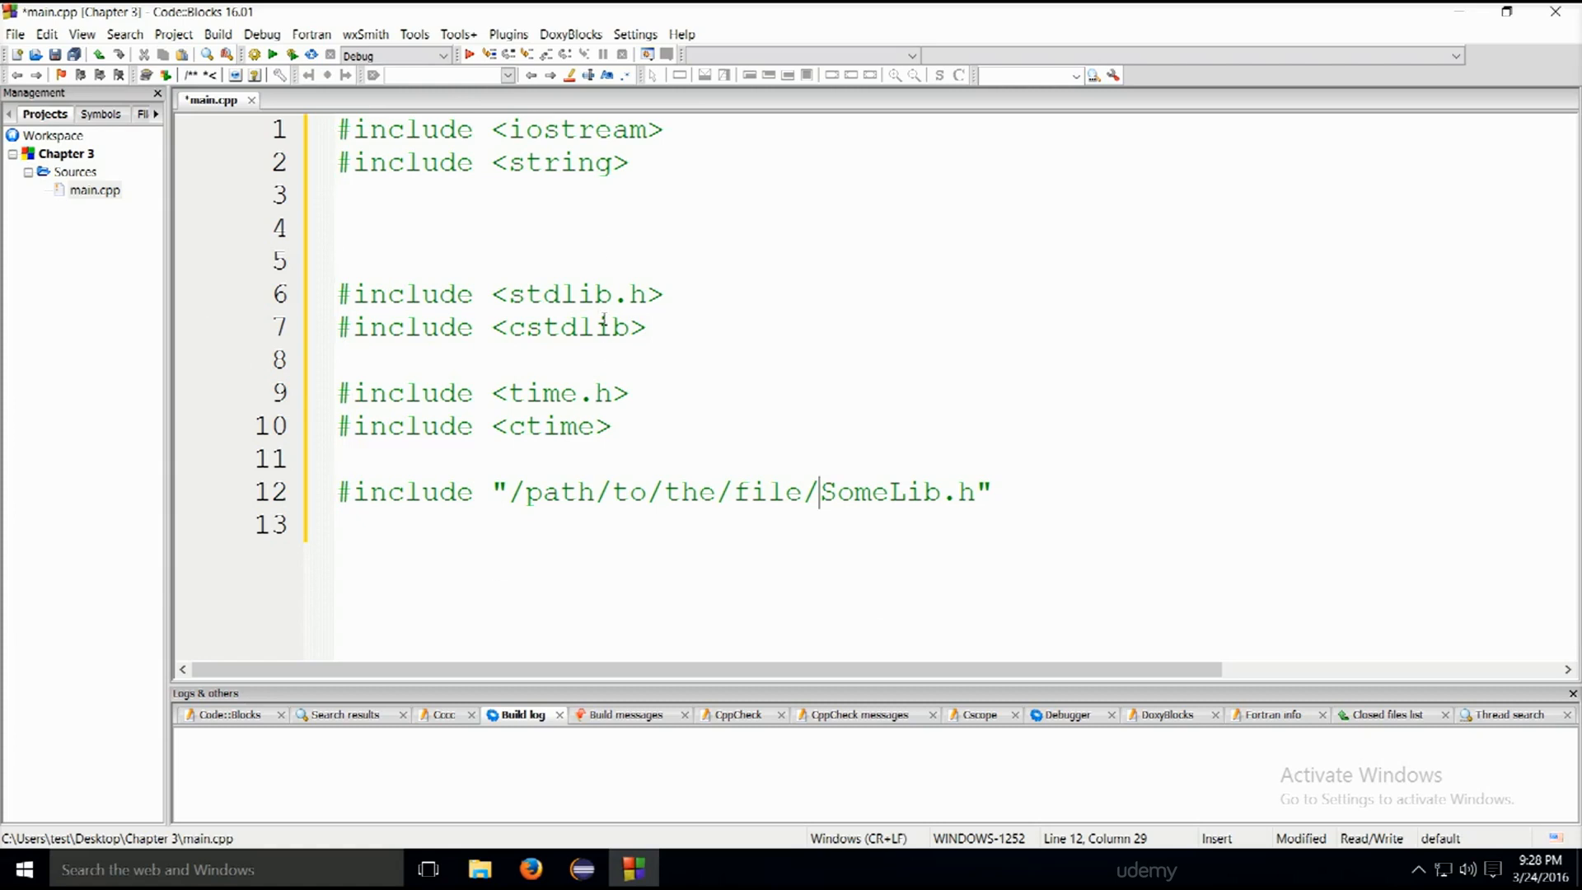
- Highlight the #include <string> line near the top of main.cpp
{"action": "left_click_drag", "start_coordinate": [642, 165], "coordinate": [423, 162]}
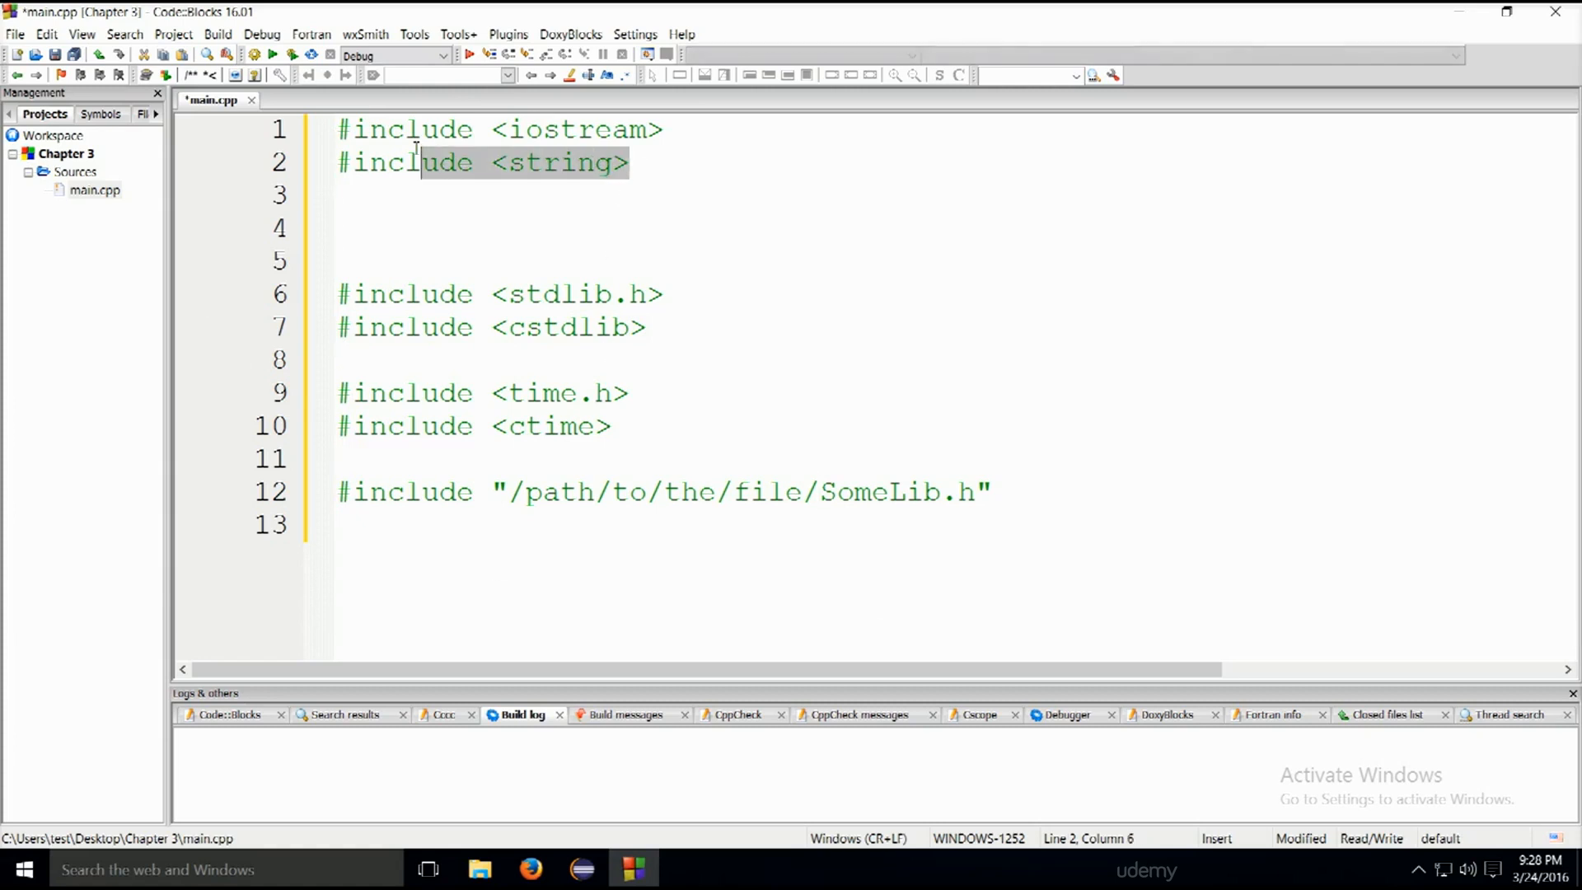
- Add a blank line after line 10 for a second #include <string>
{"action": "left_click", "coordinate": [655, 422]}
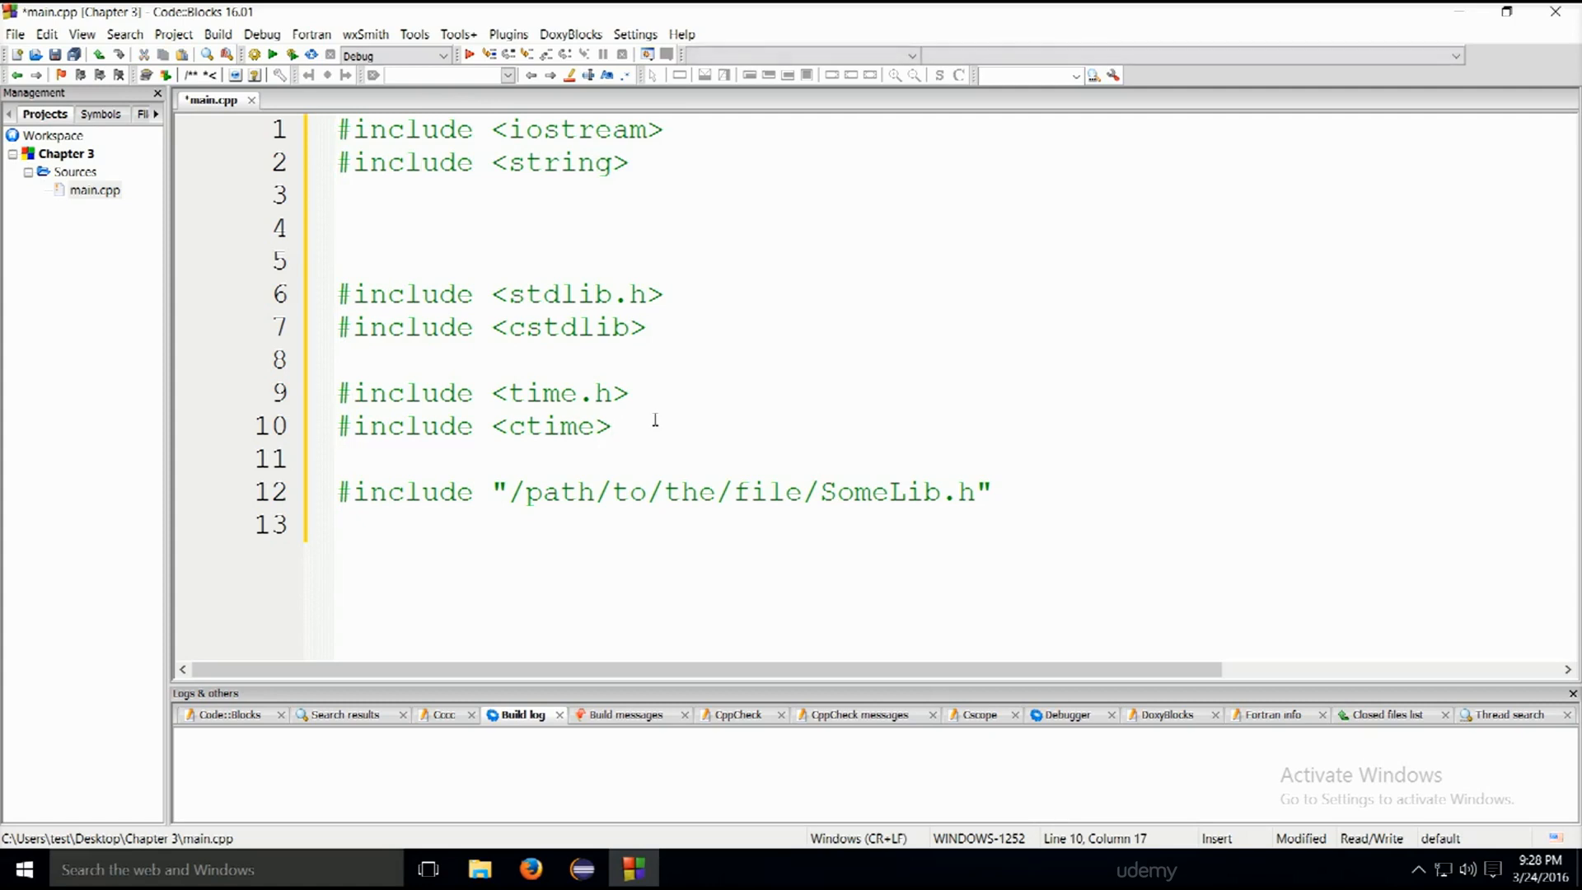
{"action": "key", "text": "Return"}
{"action": "key", "text": "Return"}
{"action": "type", "text": "#"}
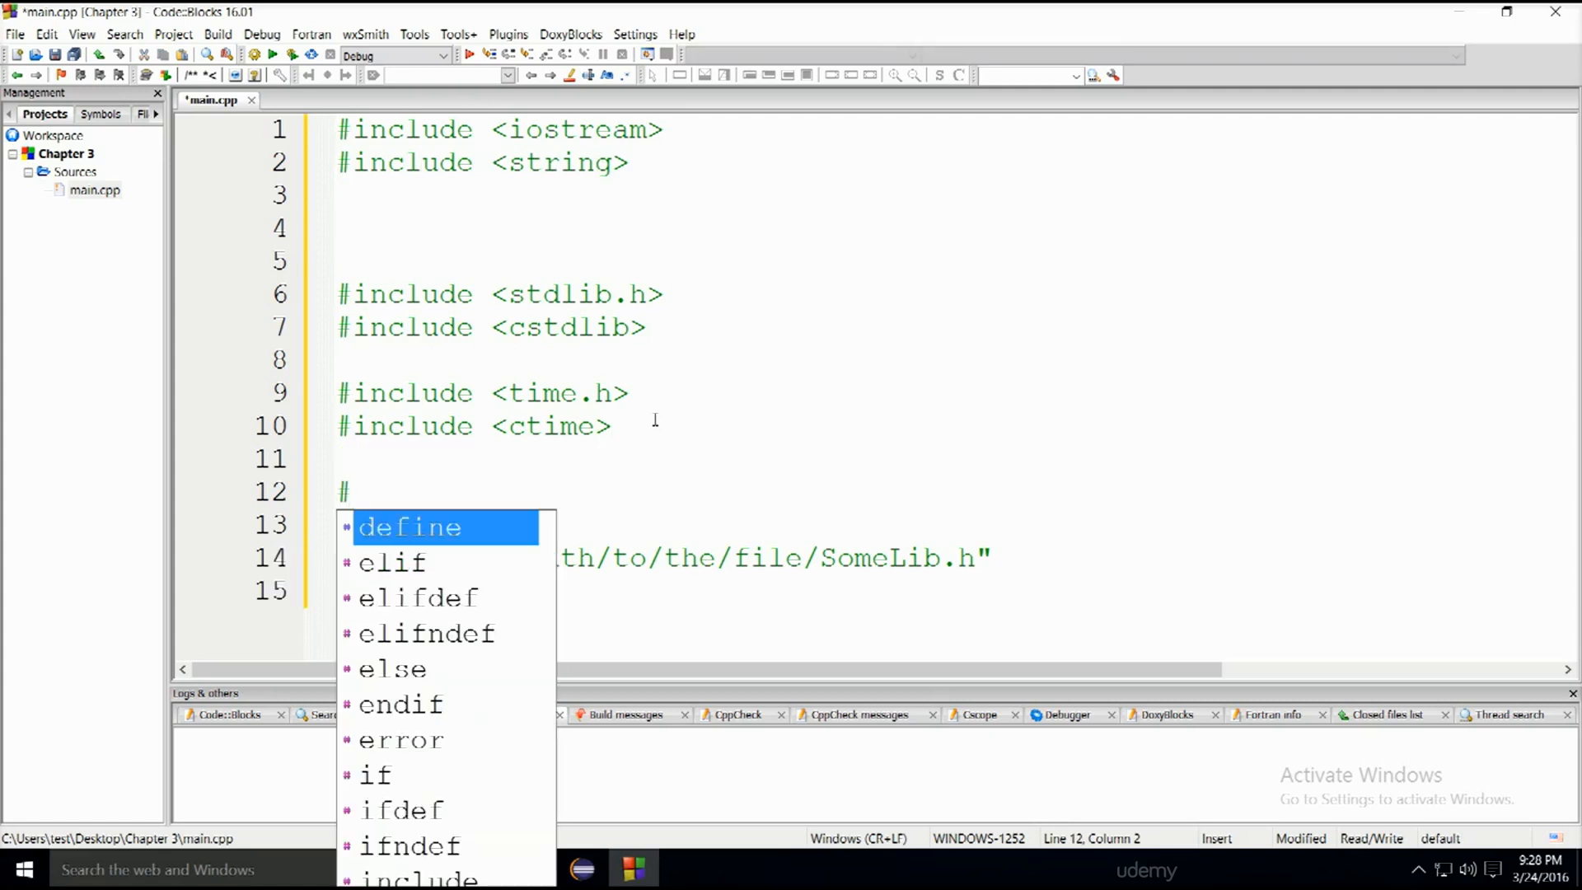
{"action": "type", "text": "include"}
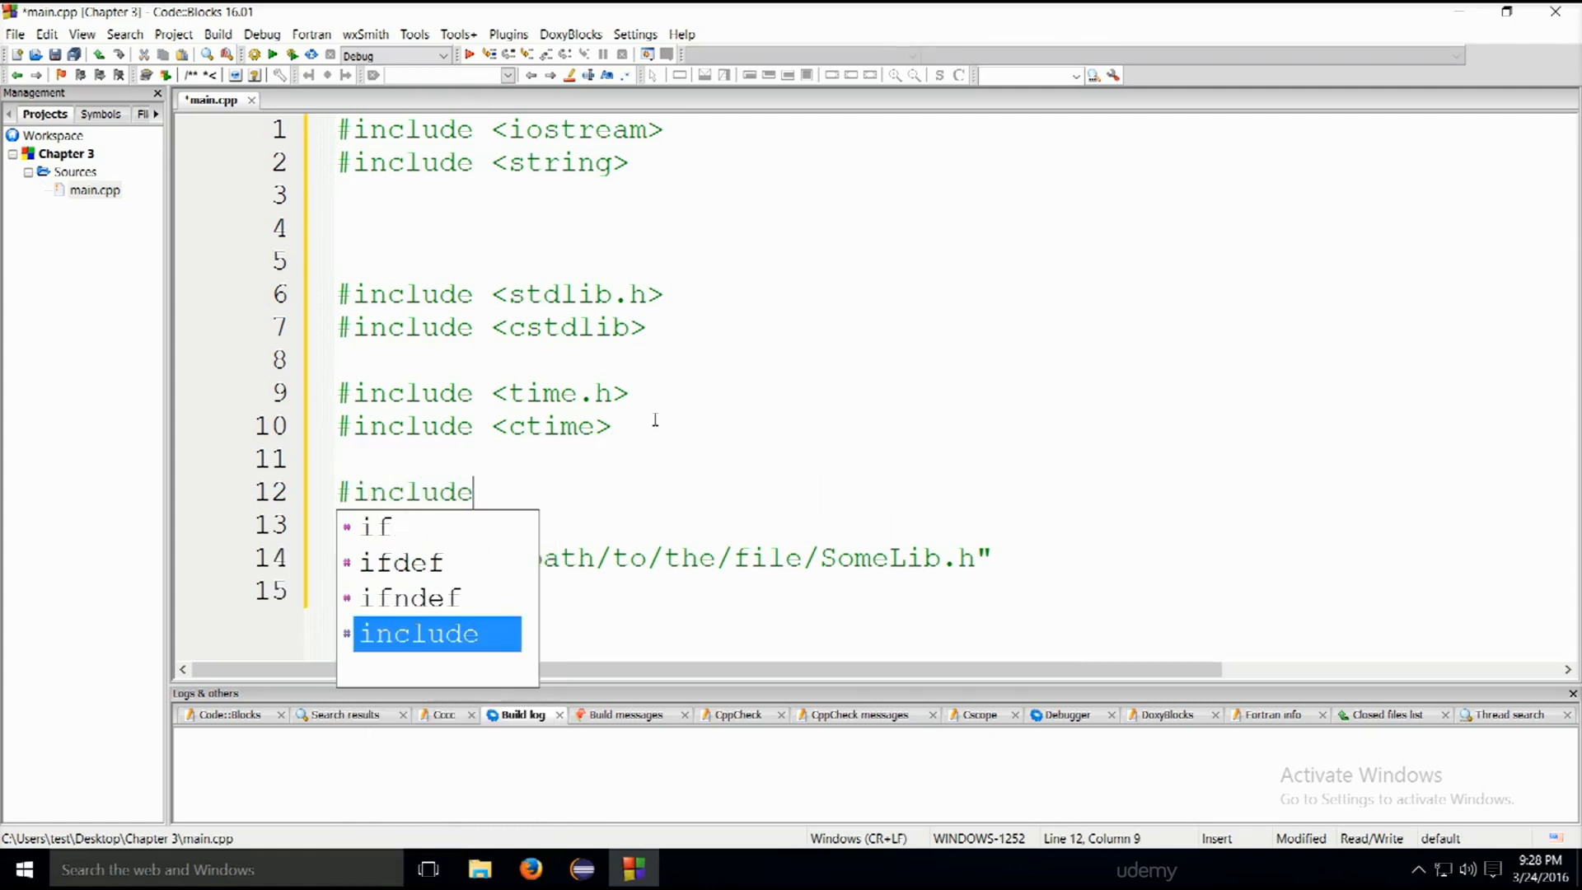
{"action": "type", "text": " <string"}
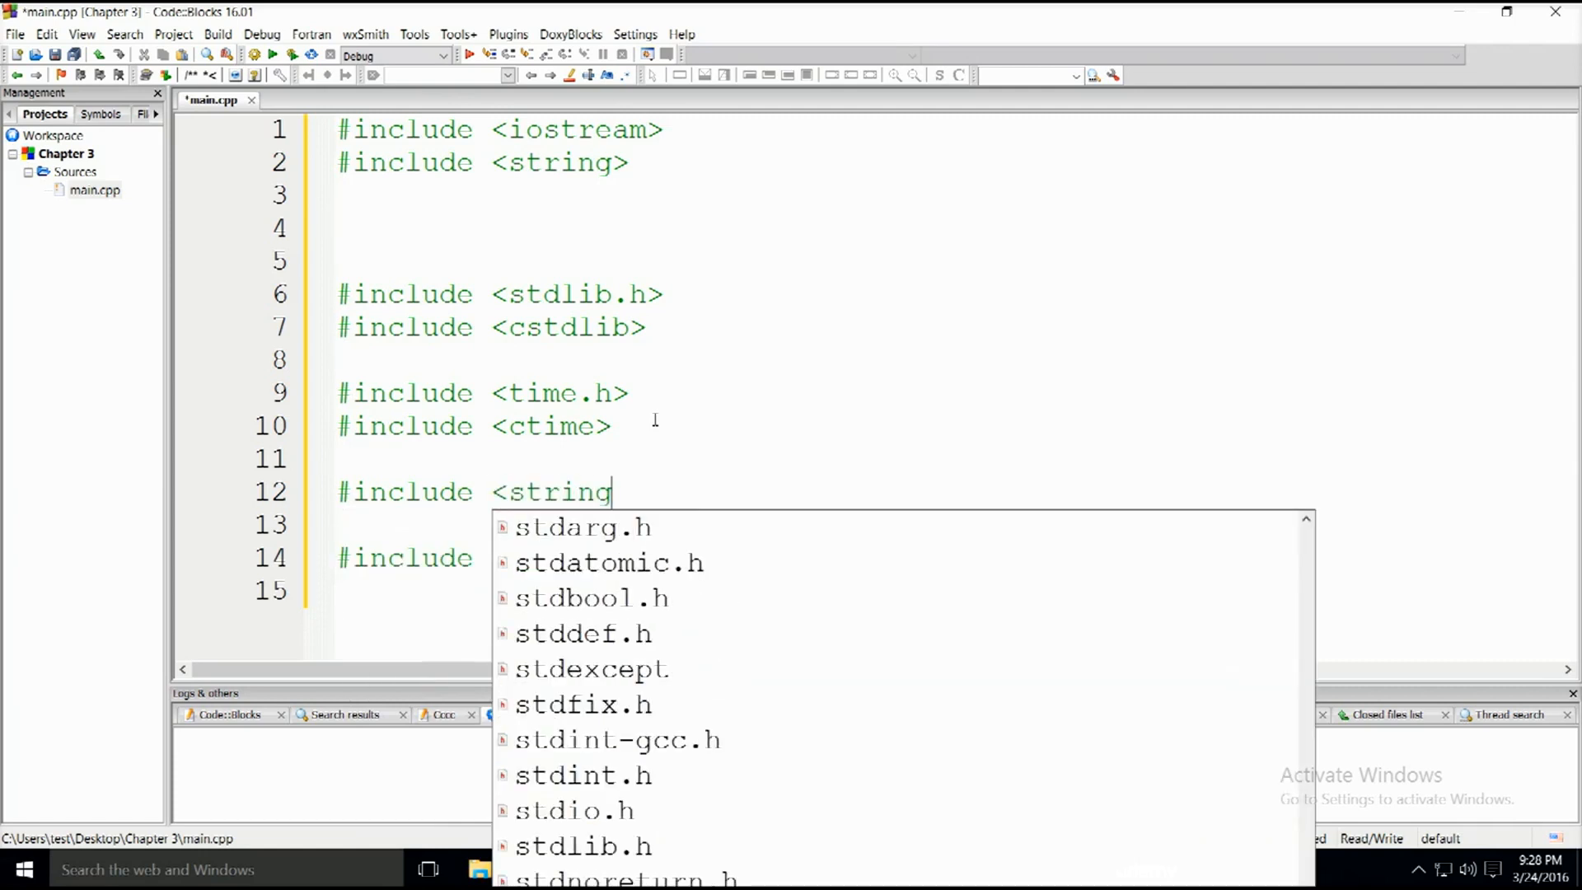
{"action": "type", "text": ">"}
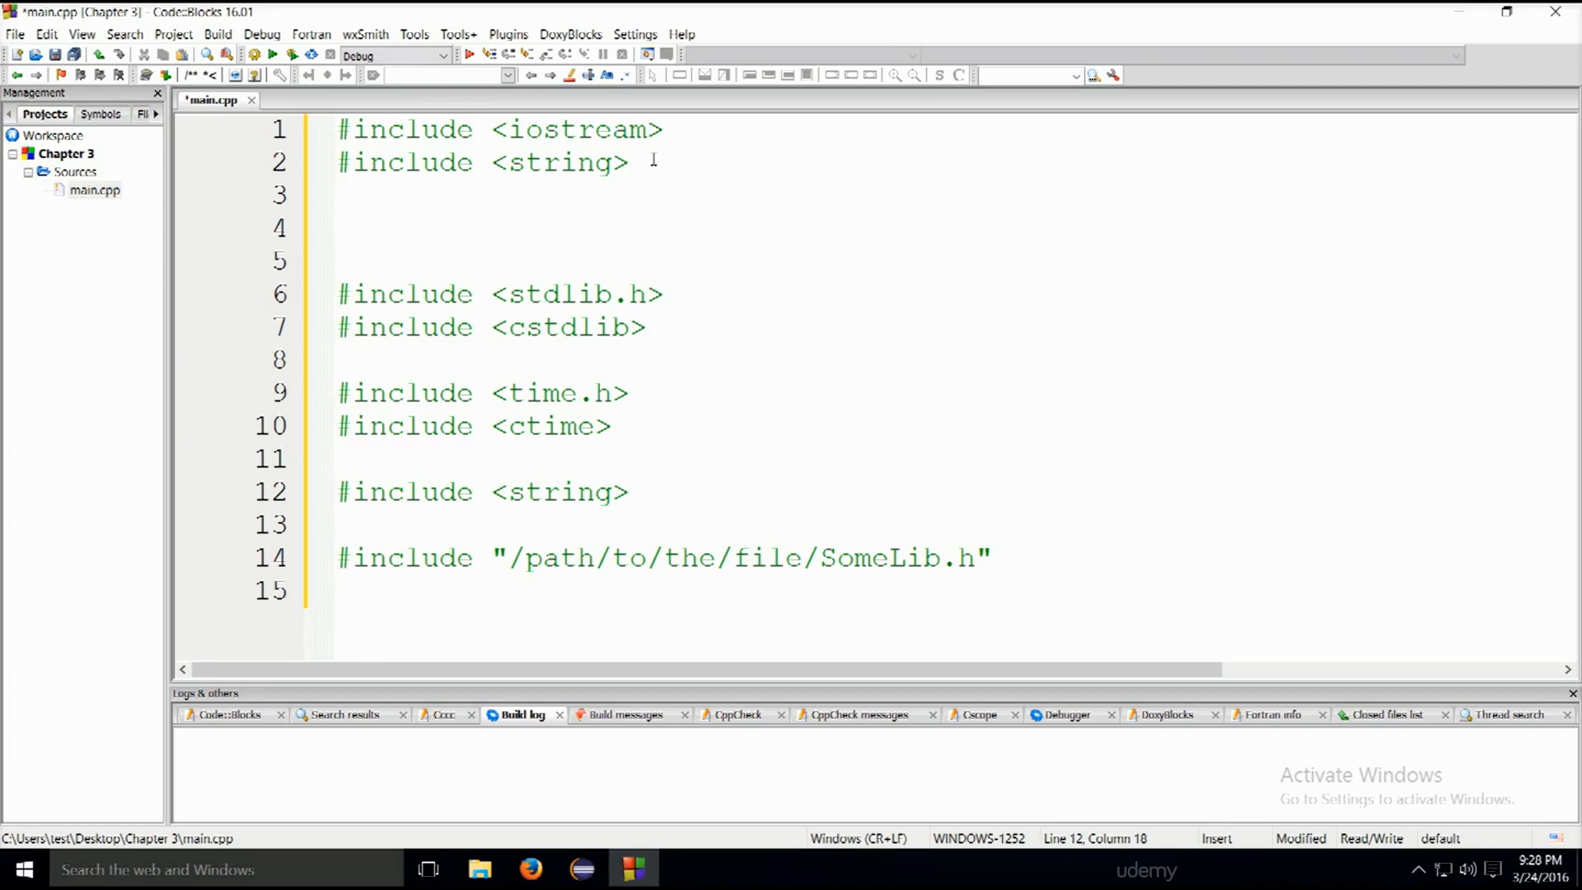
- Compare the original <string> include on line 2 with the new one on line 12 by selecting each
{"action": "left_click_drag", "start_coordinate": [642, 164], "coordinate": [336, 169]}
{"action": "left_click_drag", "start_coordinate": [623, 492], "coordinate": [339, 492]}
{"action": "key", "text": "Right"}
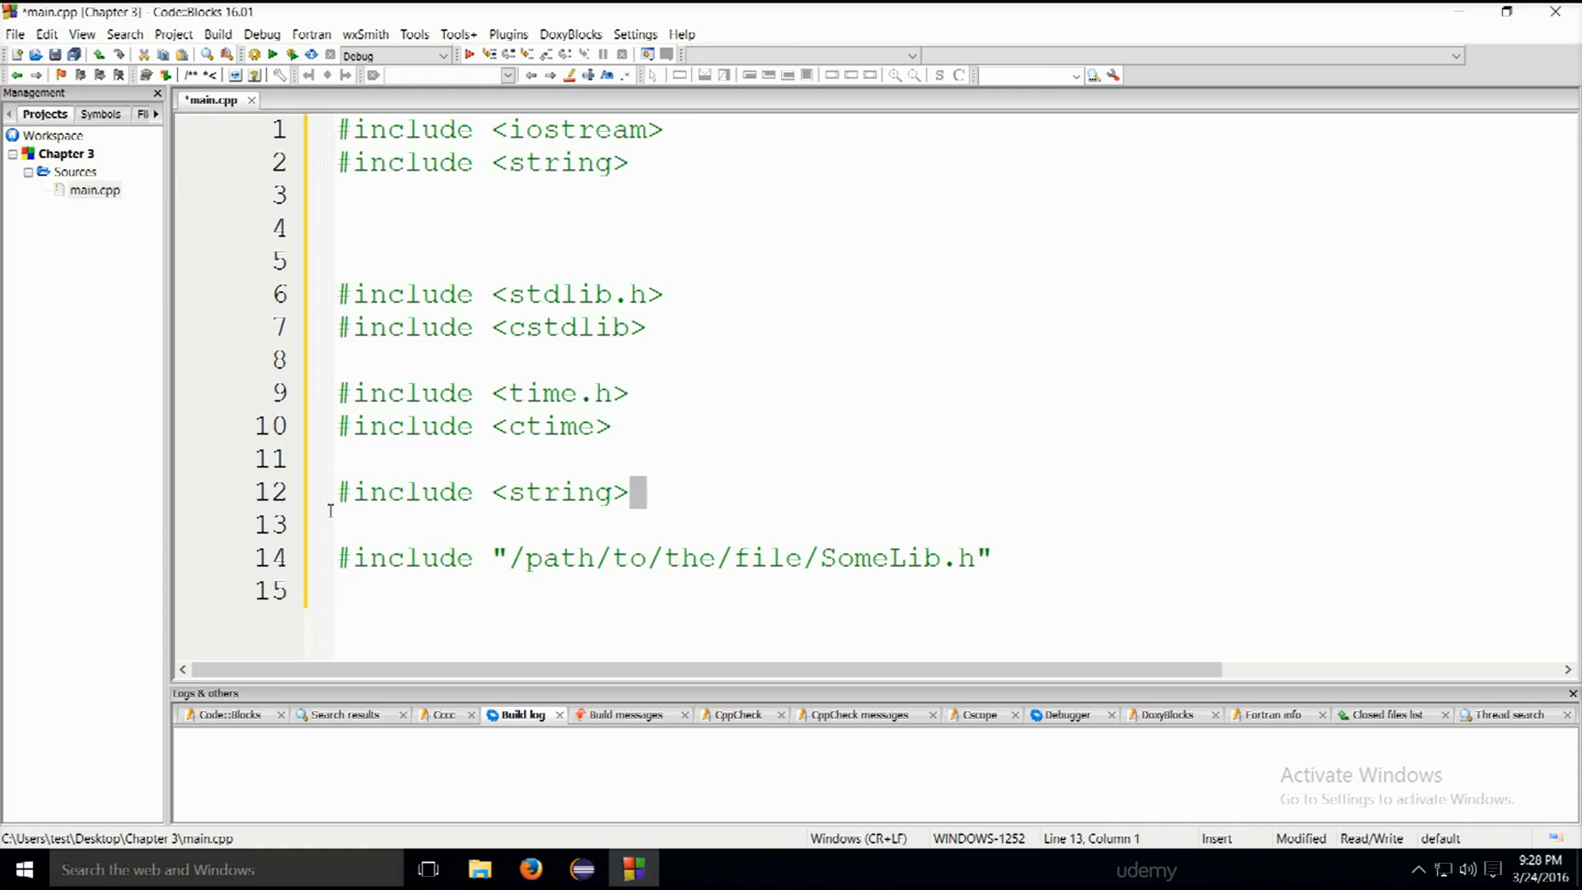
{"action": "key", "text": "shift+Home"}
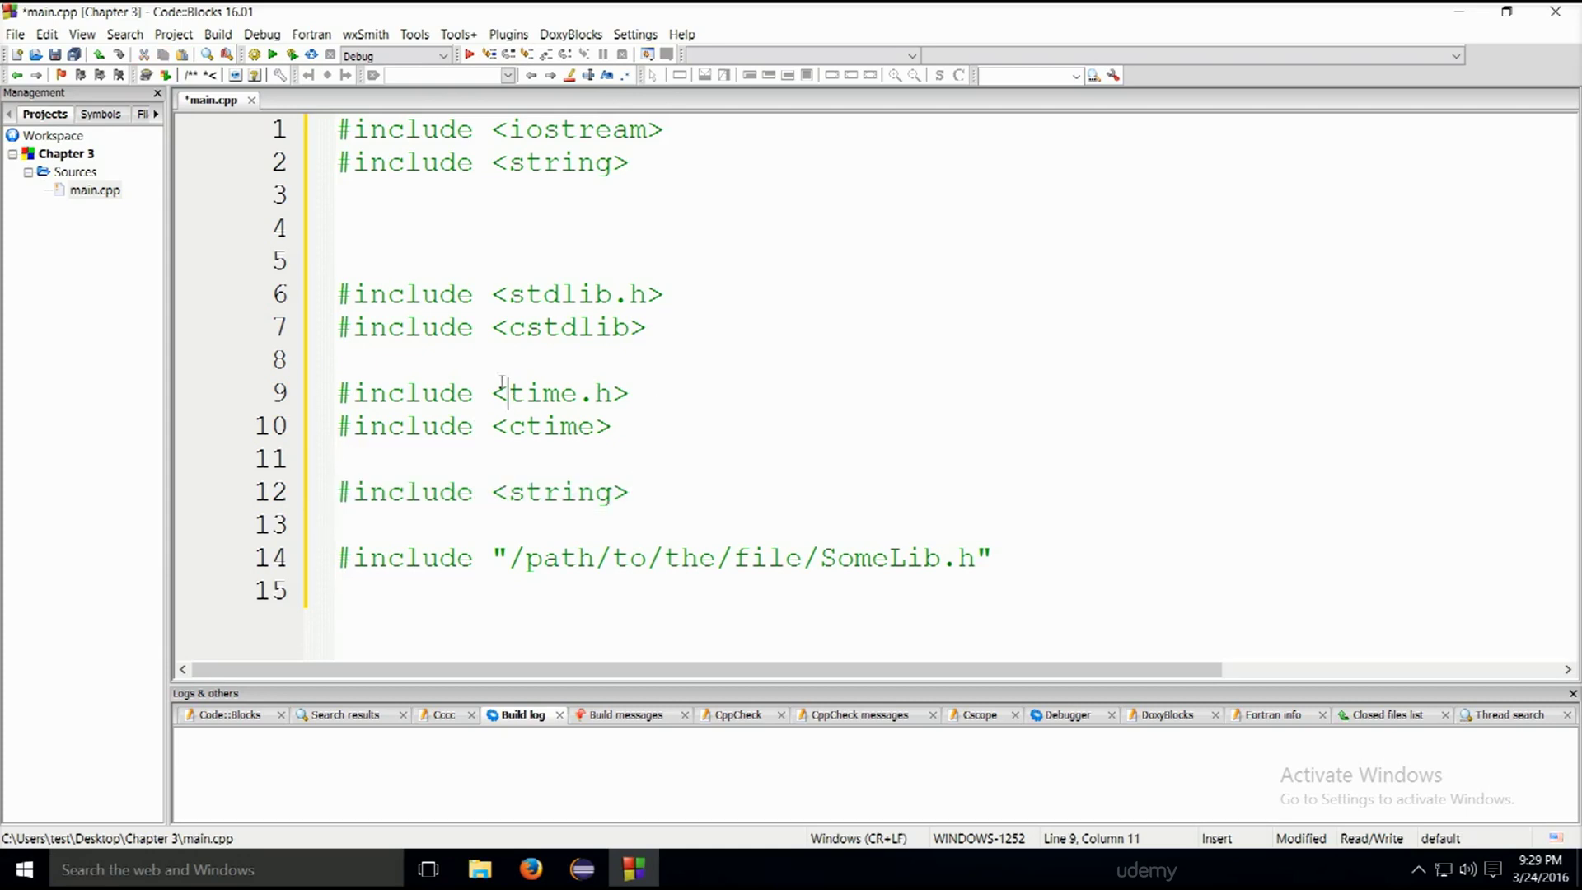
{"action": "mouse_move", "coordinate": [509, 396]}
{"action": "left_mouse_down"}
{"action": "mouse_move", "coordinate": [620, 396]}
{"action": "mouse_move", "coordinate": [642, 424]}
{"action": "left_mouse_up"}
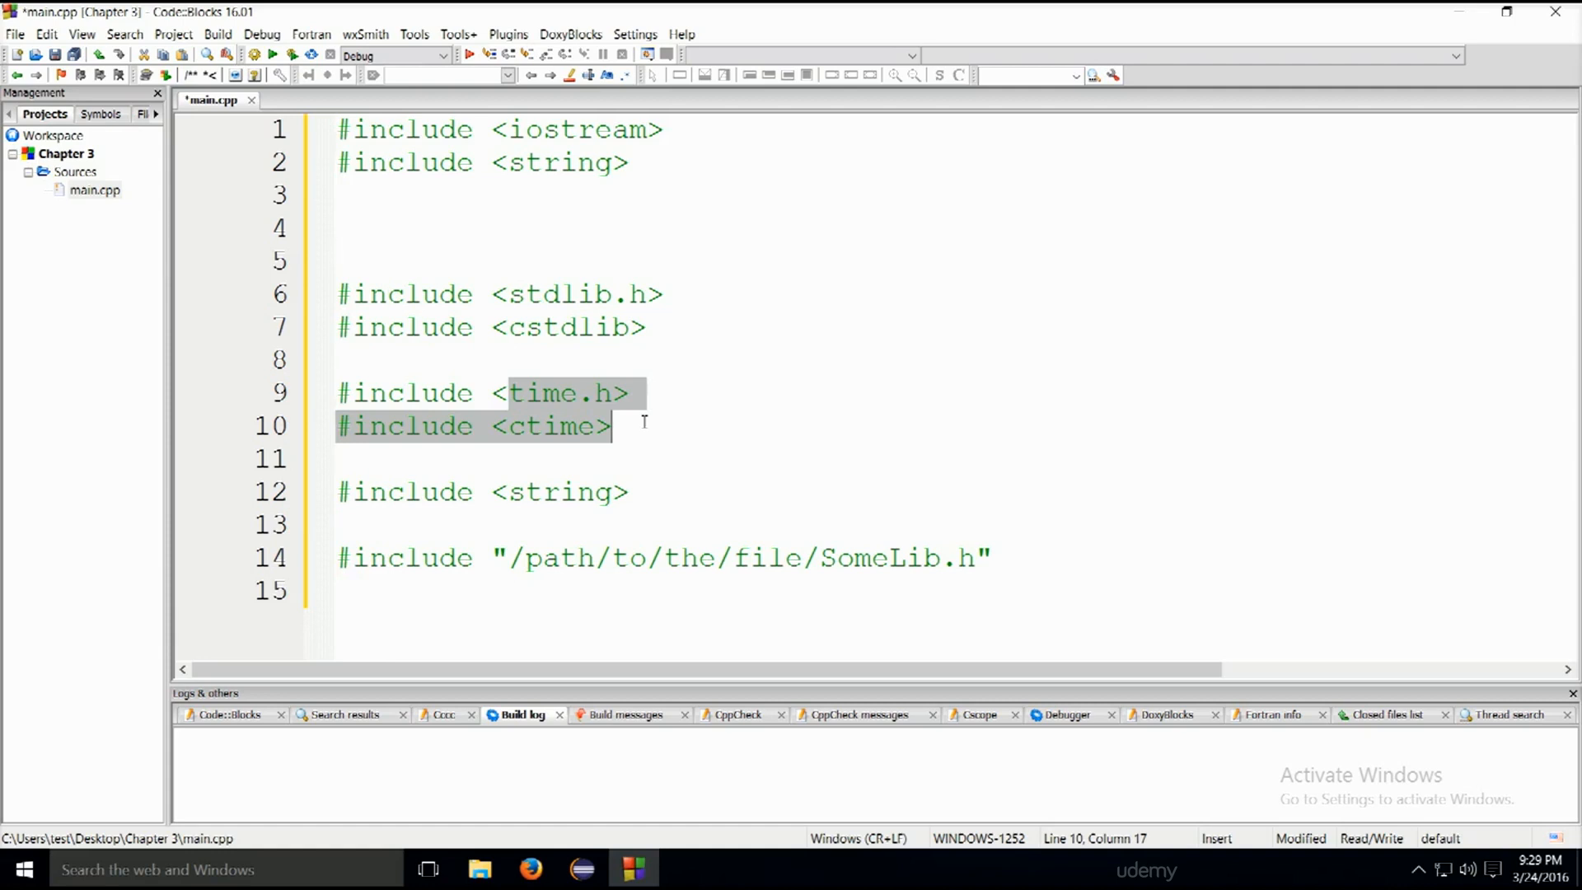
{"action": "left_click", "coordinate": [642, 424]}
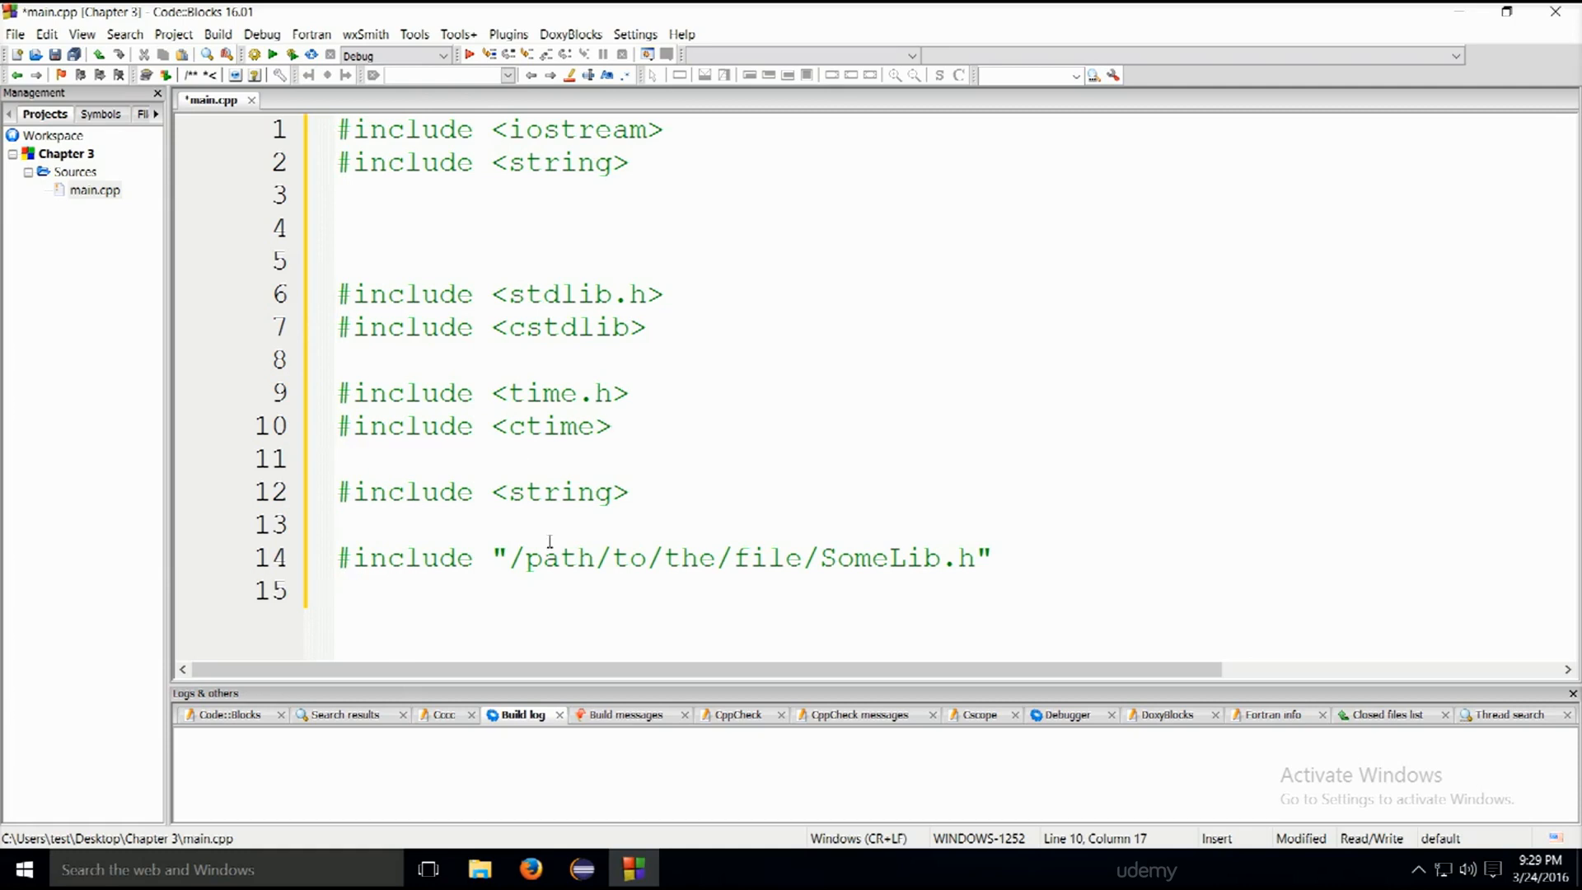
{"action": "left_click_drag", "start_coordinate": [509, 558], "coordinate": [927, 558]}
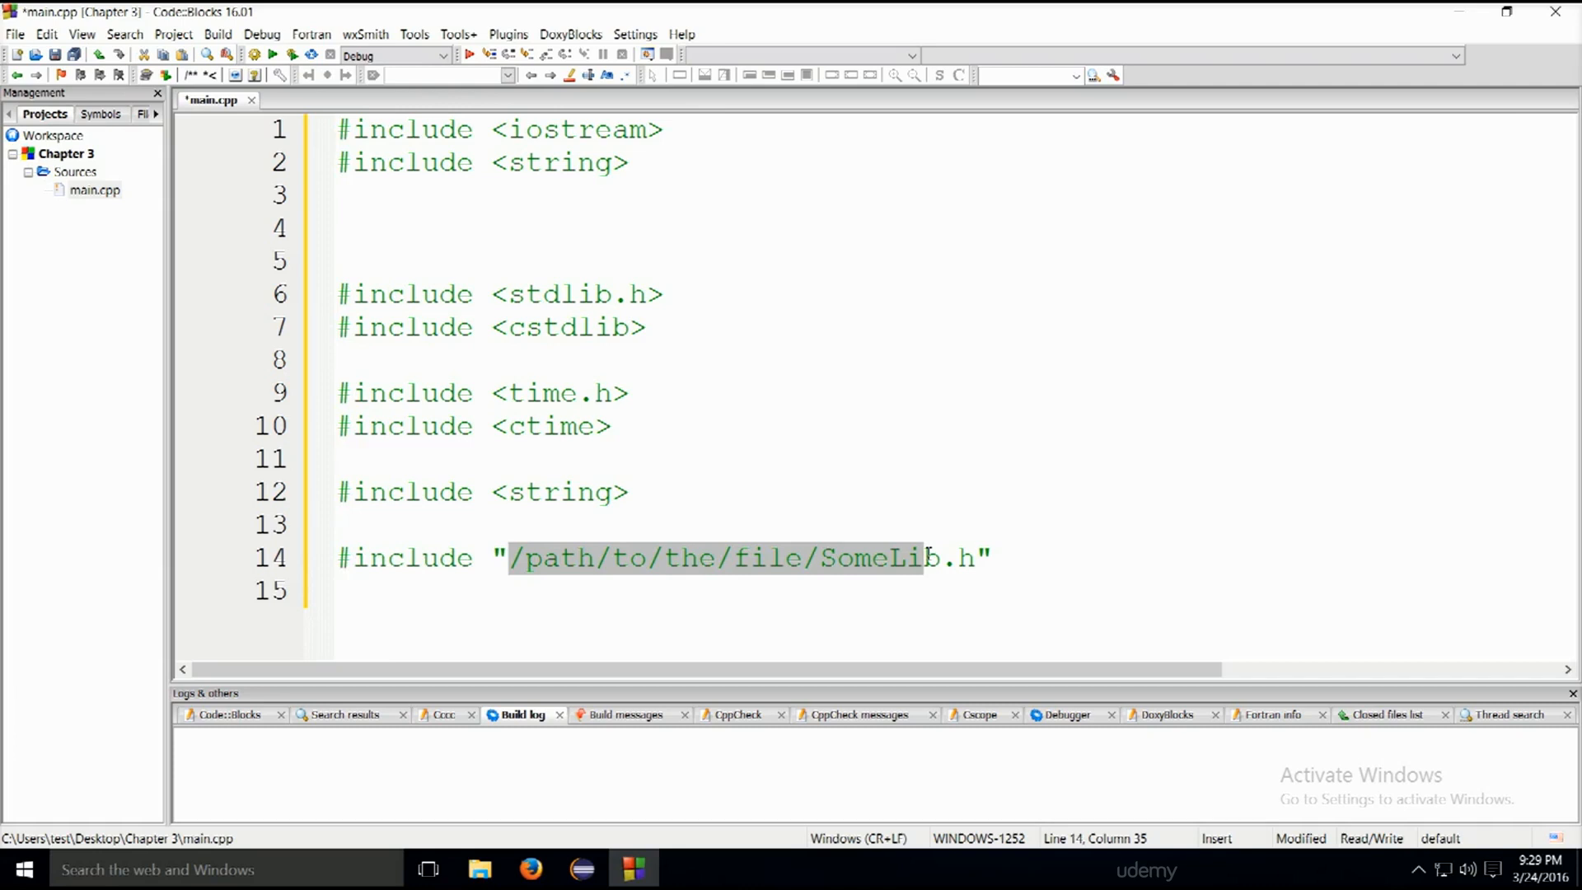
{"action": "left_click", "coordinate": [615, 597]}
{"action": "left_click_drag", "start_coordinate": [509, 557], "coordinate": [921, 563]}
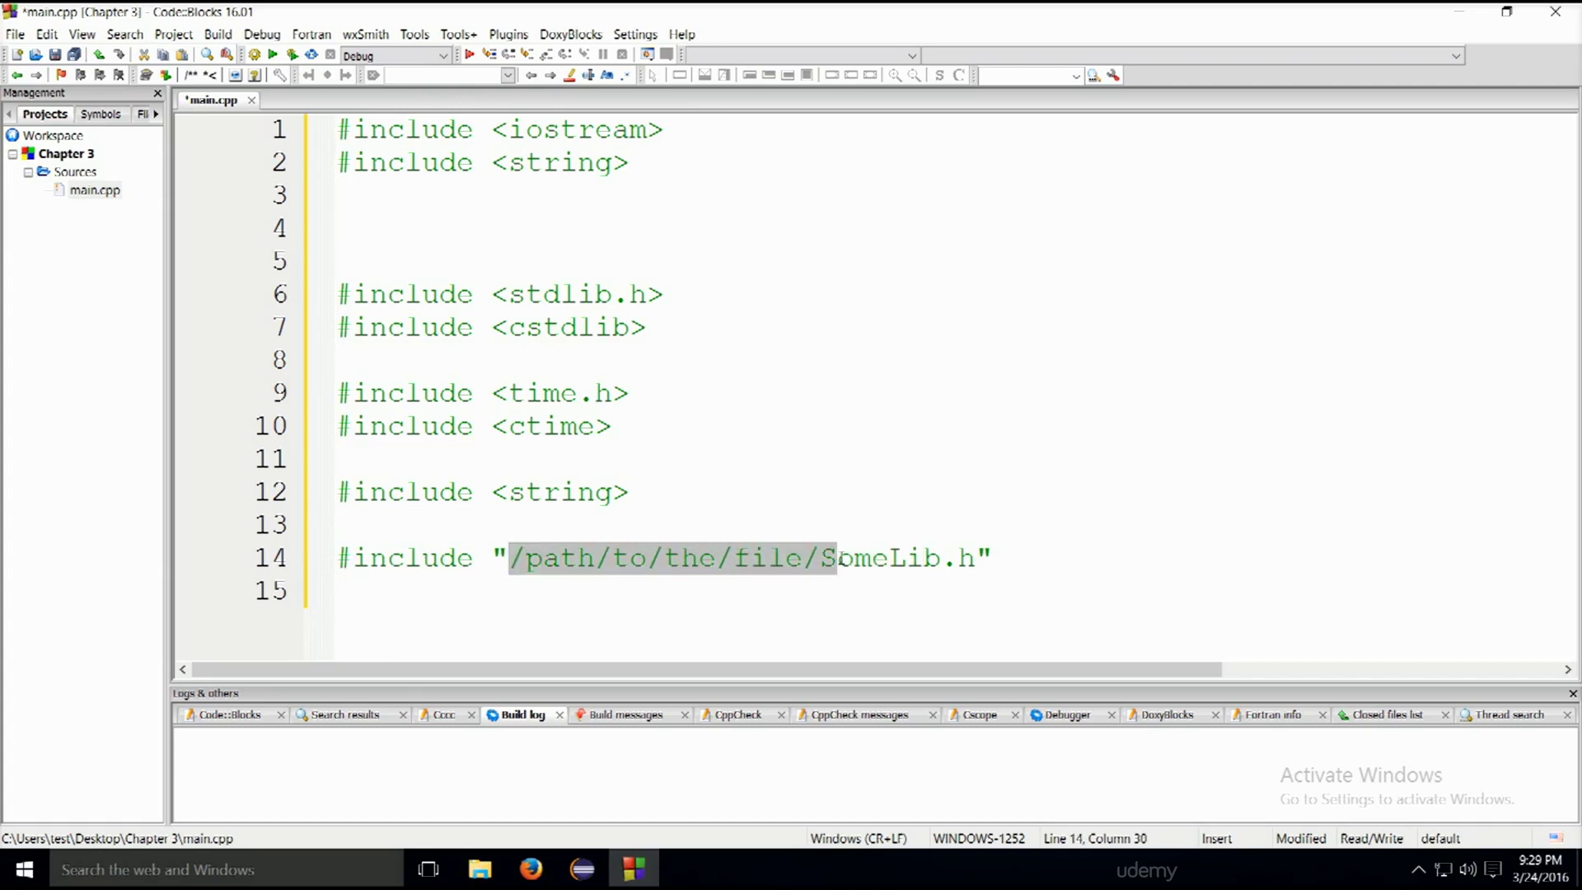
{"action": "left_click", "coordinate": [920, 558]}
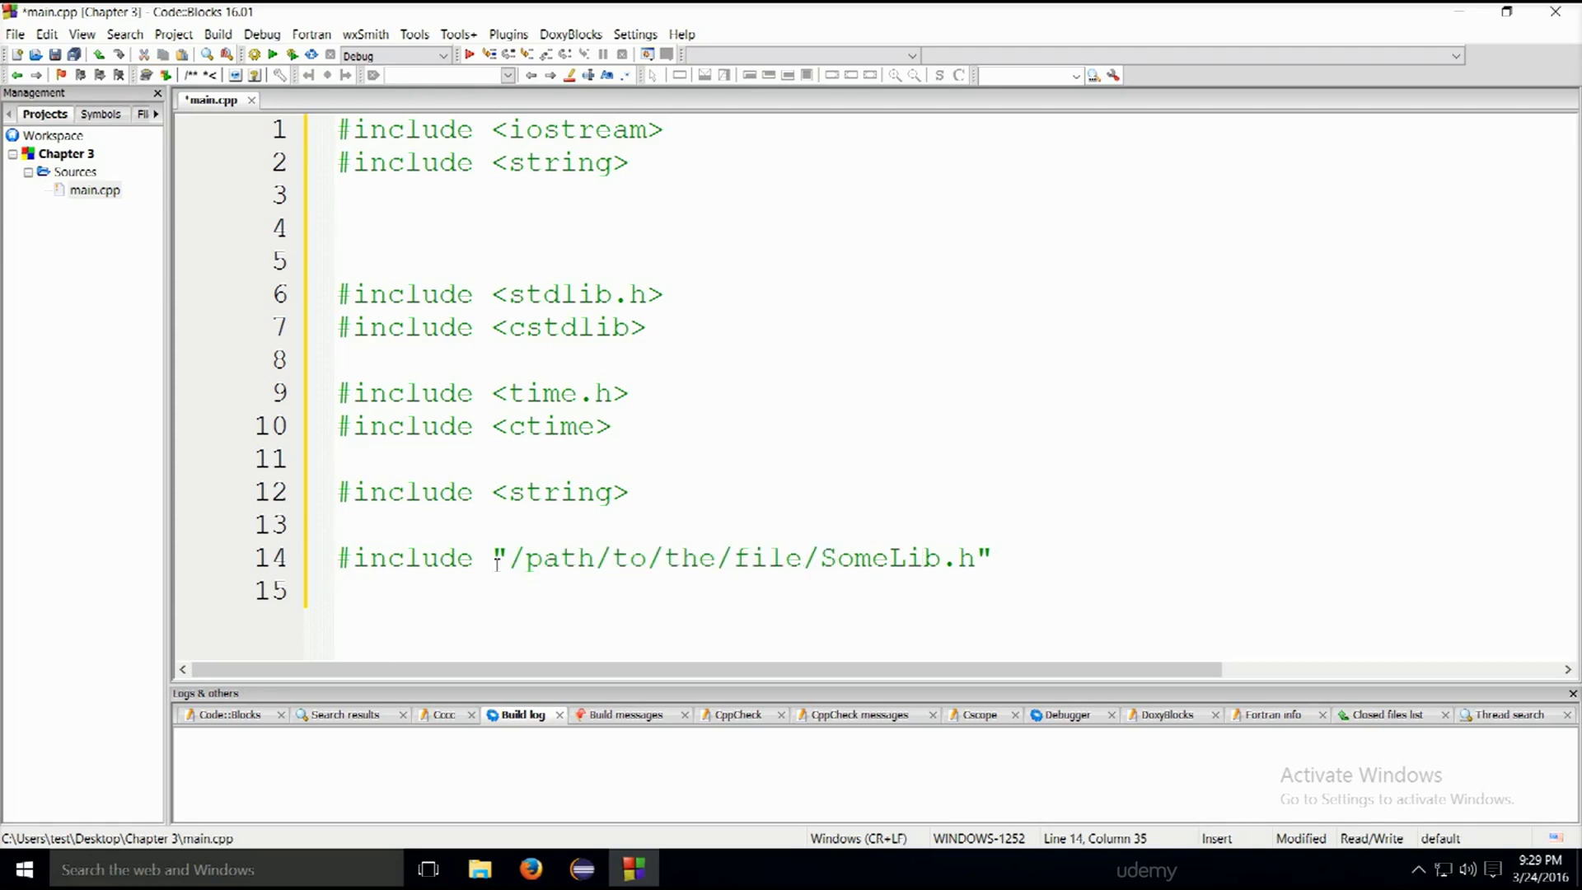
{"action": "mouse_move", "coordinate": [494, 558]}
{"action": "left_mouse_down"}
{"action": "mouse_move", "coordinate": [977, 557]}
{"action": "mouse_move", "coordinate": [297, 570]}
{"action": "left_mouse_up"}
{"action": "left_click", "coordinate": [993, 557]}
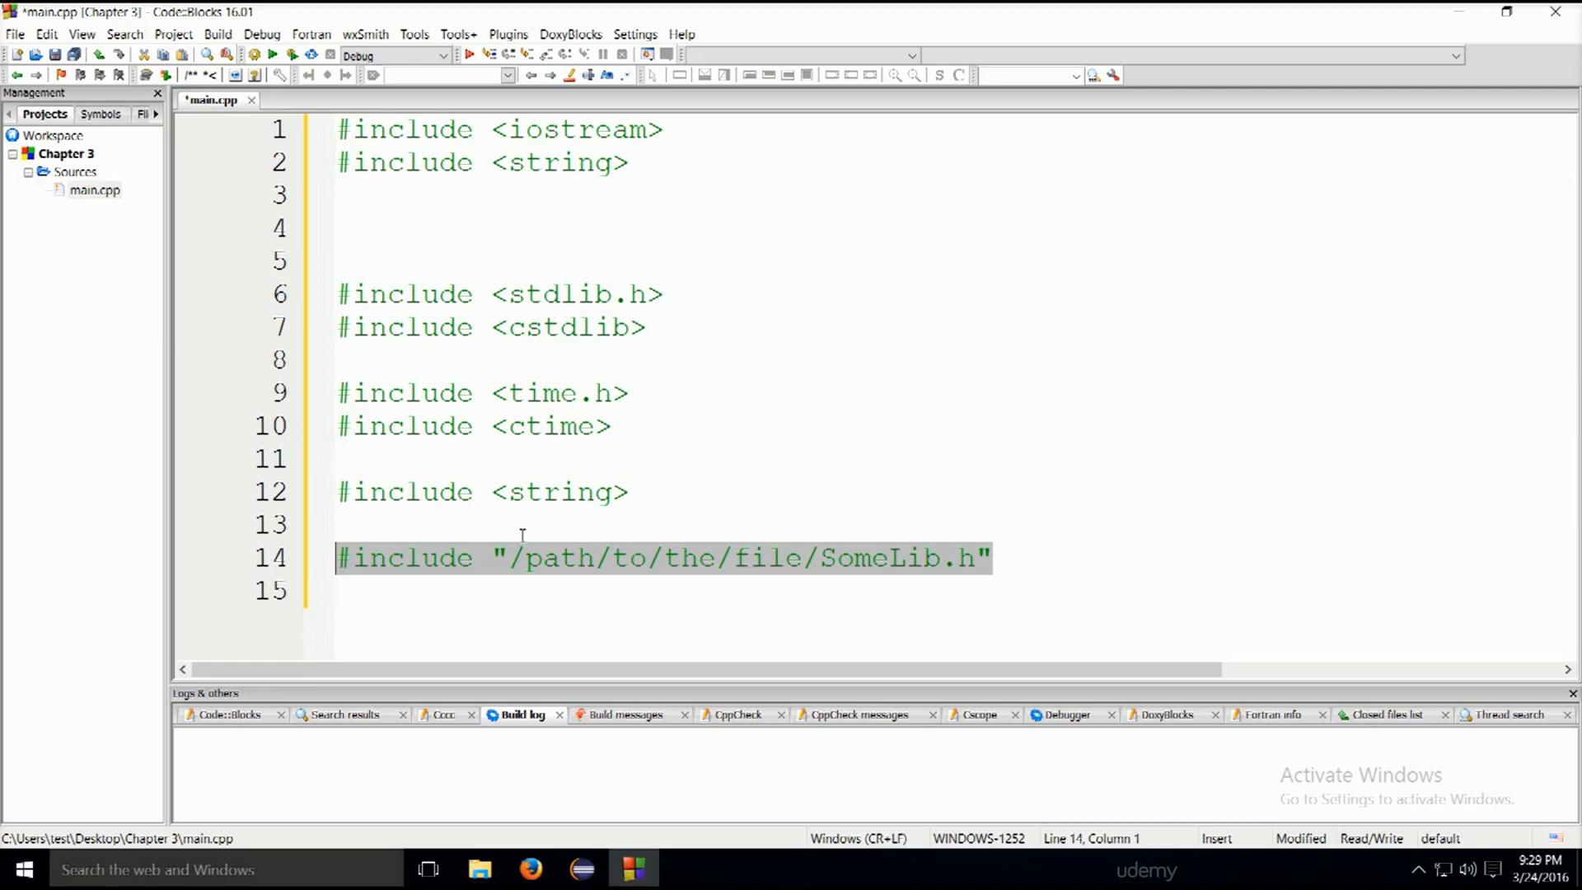
{"action": "left_click", "coordinate": [607, 137]}
{"action": "left_click_drag", "start_coordinate": [607, 136], "coordinate": [606, 424]}
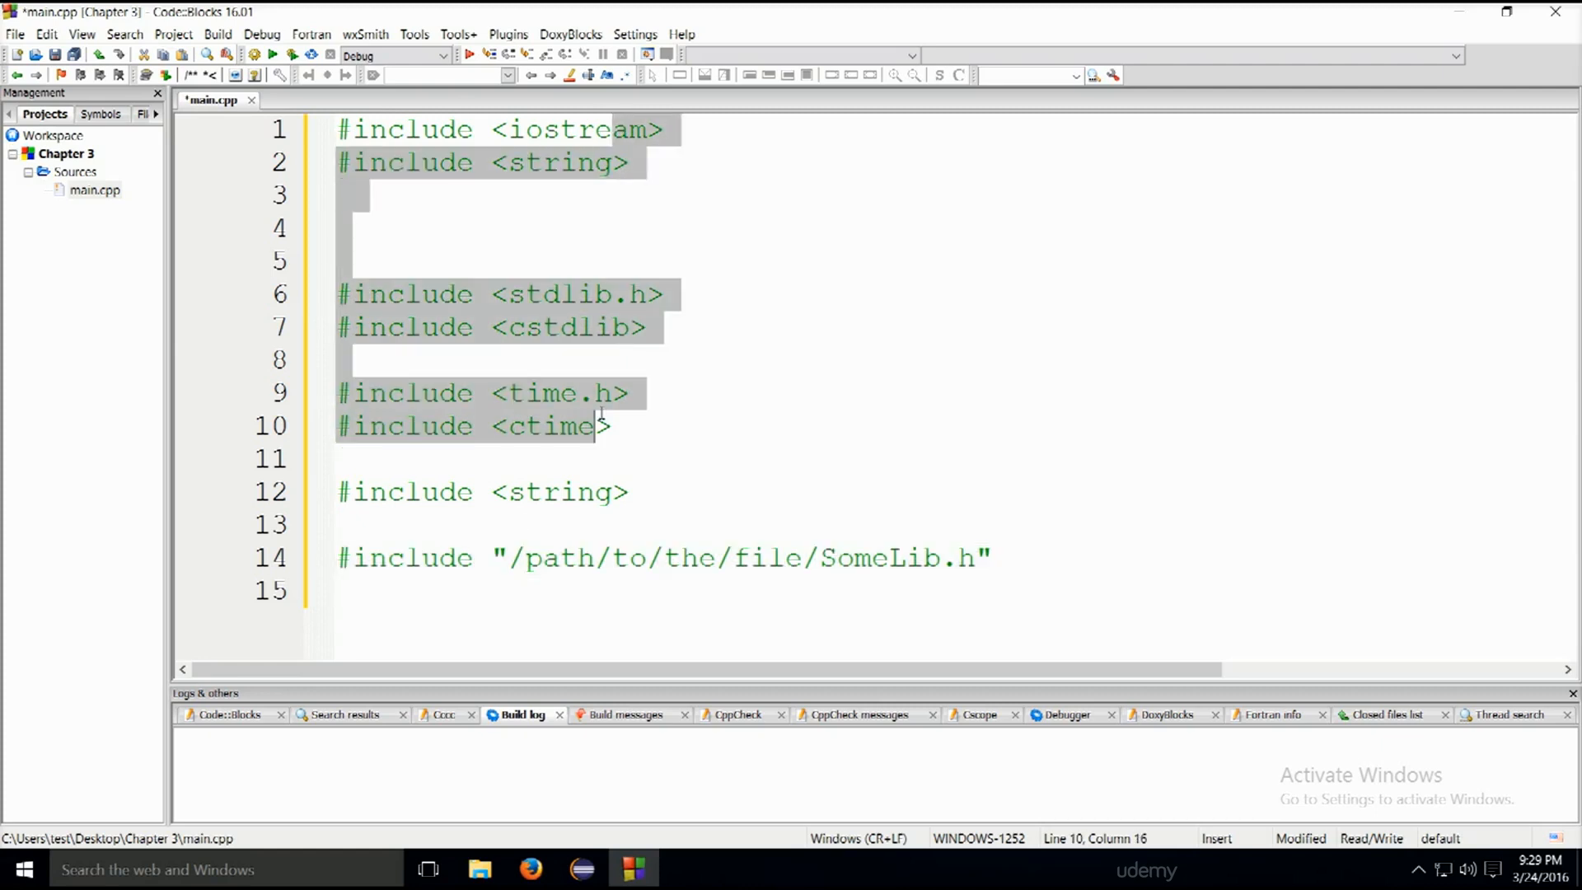
{"action": "left_click", "coordinate": [964, 380]}
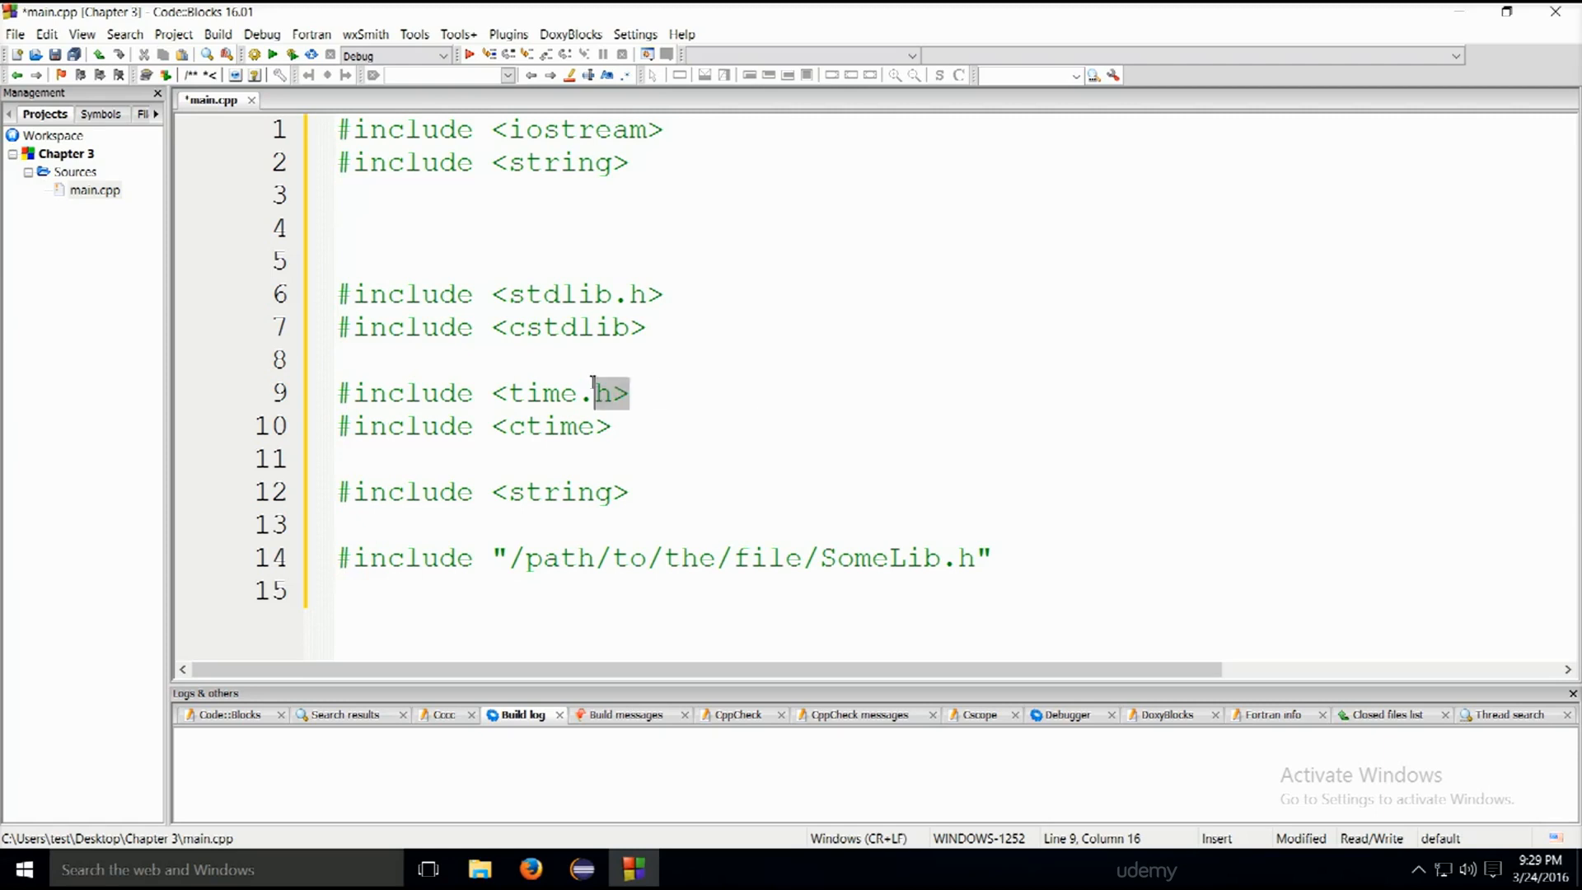
{"action": "left_click_drag", "start_coordinate": [584, 385], "coordinate": [493, 392]}
{"action": "left_click_drag", "start_coordinate": [613, 426], "coordinate": [519, 425]}
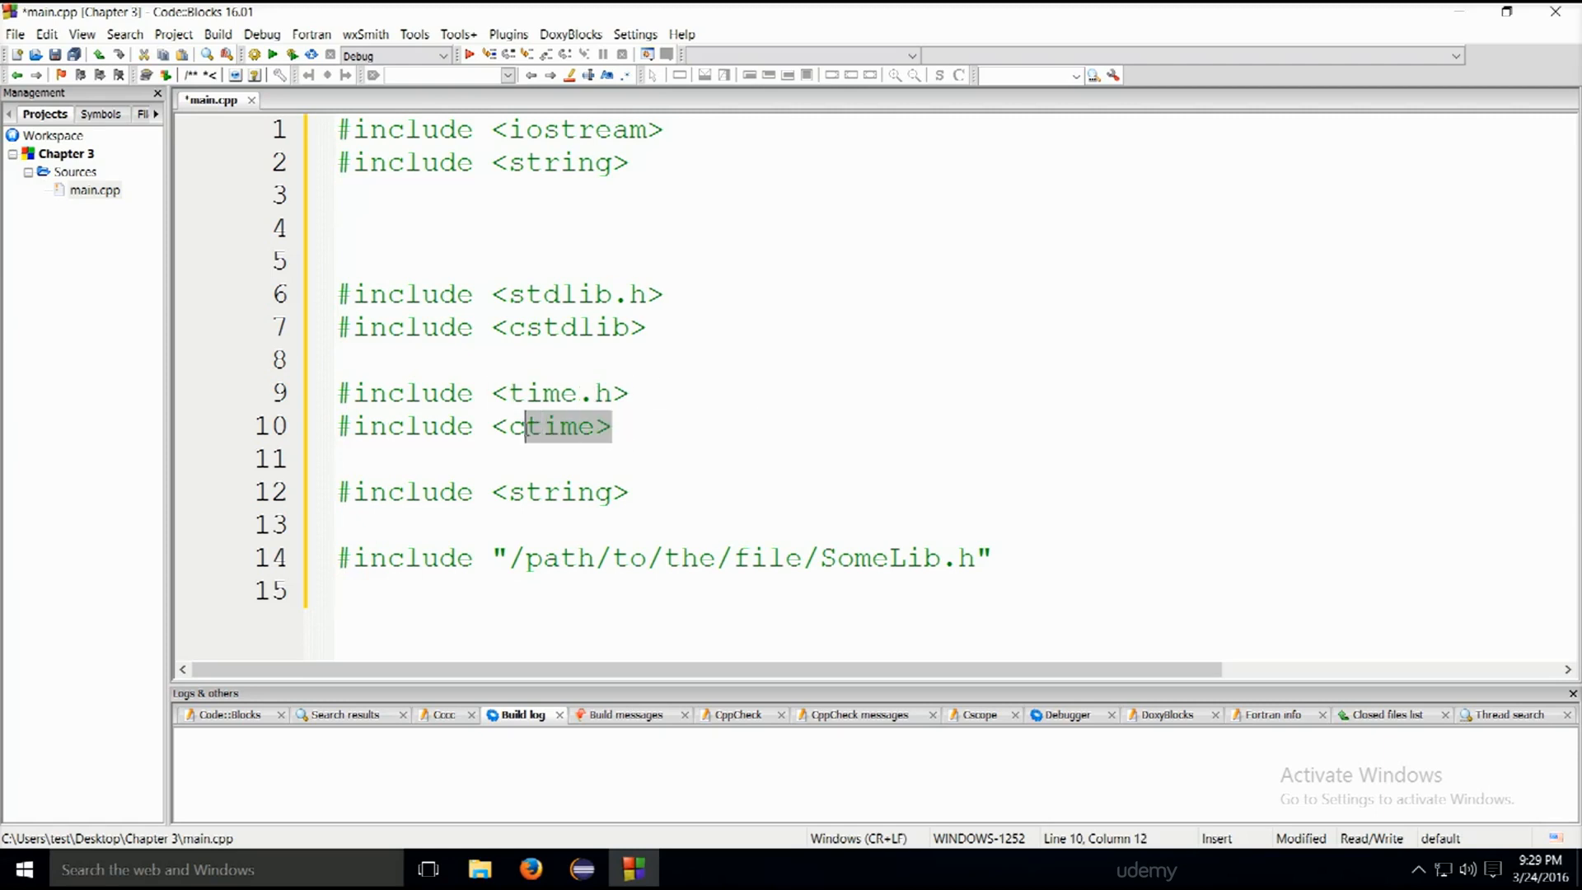
{"action": "left_click_drag", "start_coordinate": [628, 294], "coordinate": [403, 294]}
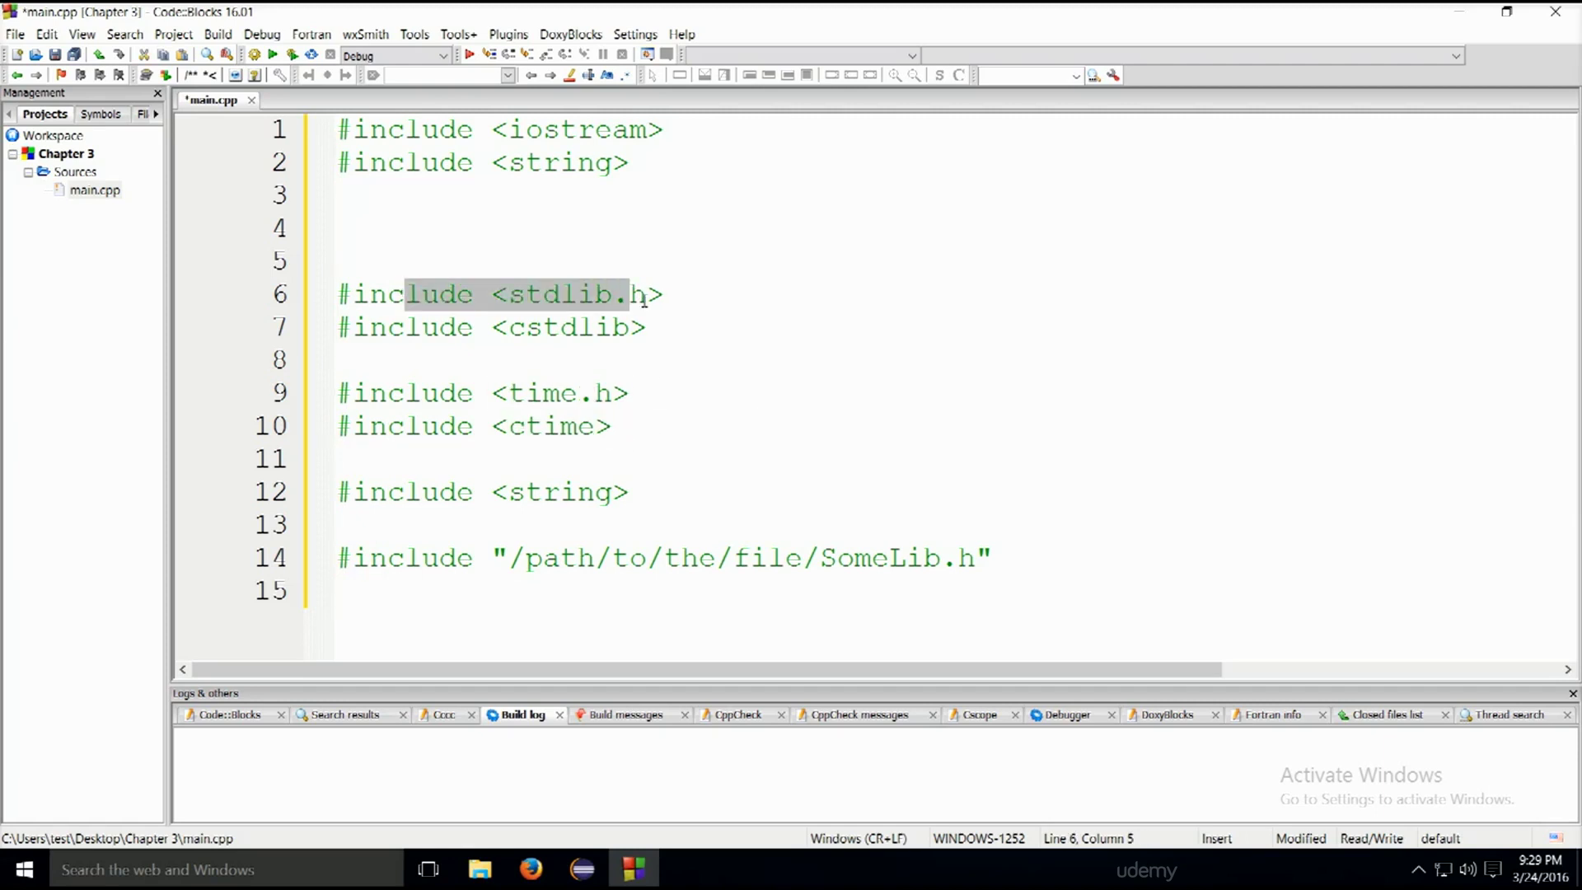
{"action": "left_click_drag", "start_coordinate": [651, 327], "coordinate": [492, 326]}
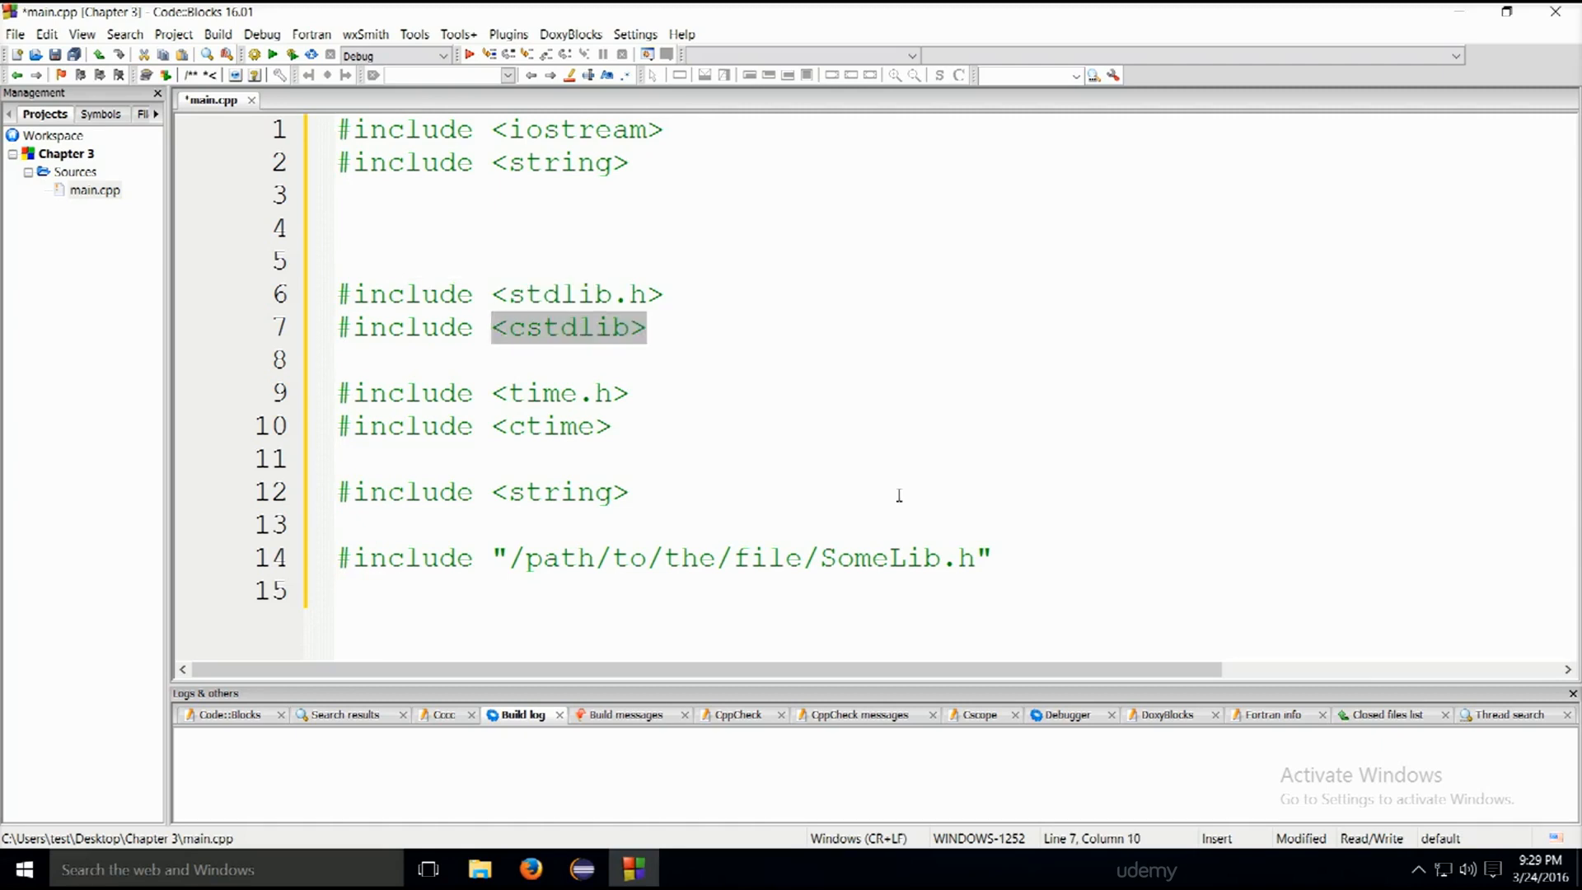